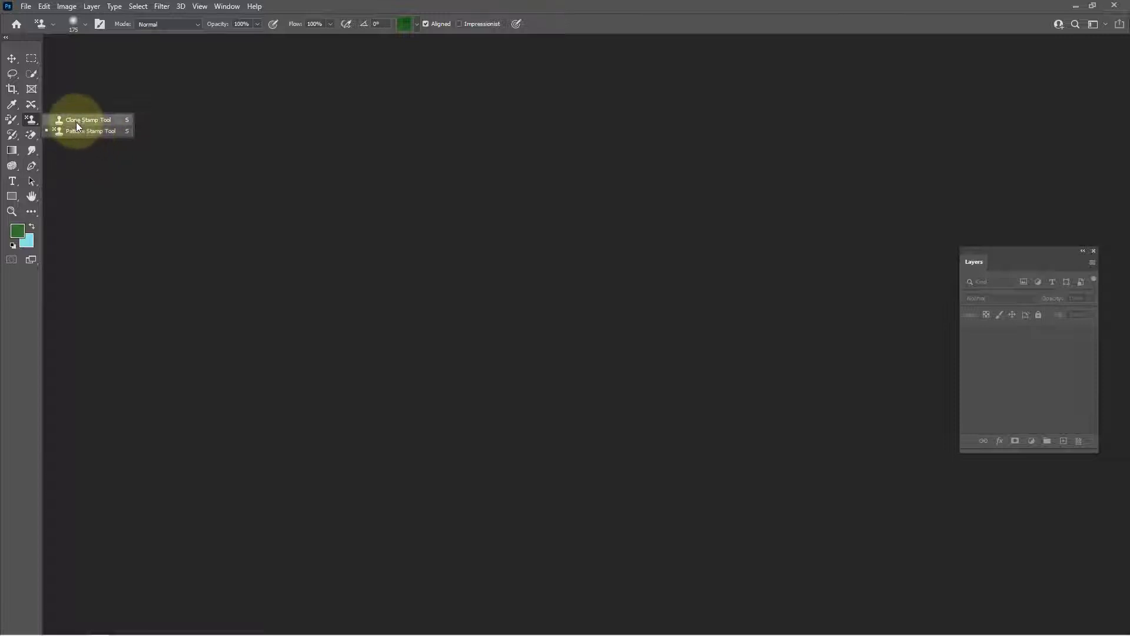
# Open the photo 15.jpg from the Images folder on the PHOTOS - VIDEO (E:) drive
pyautogui.click(157, 147)
pyautogui.doubleClick(157, 151)
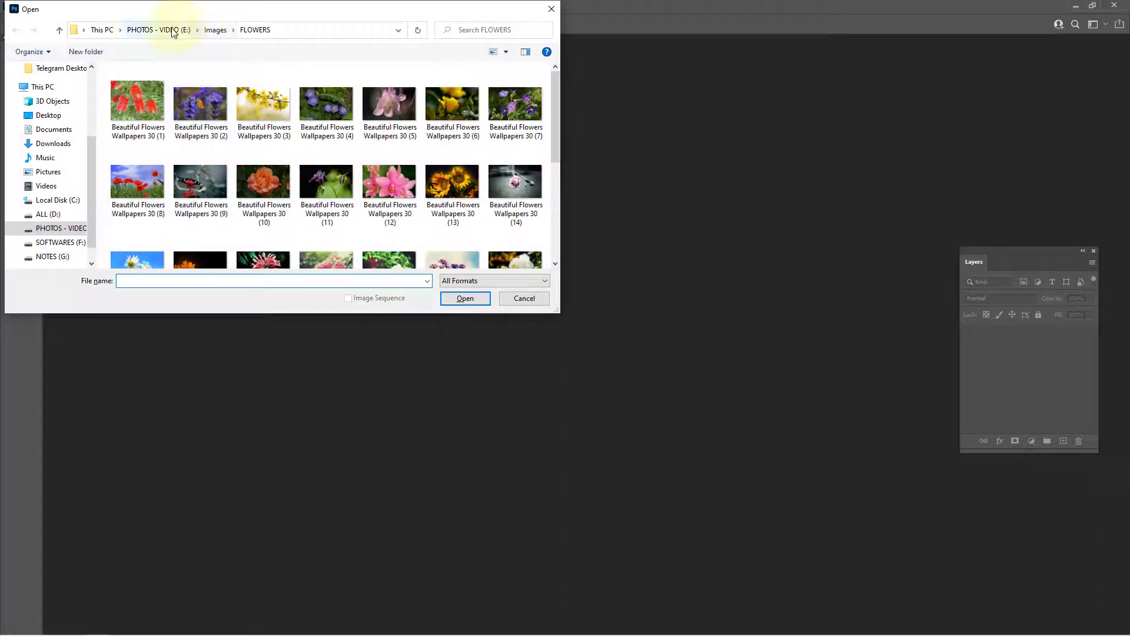
pyautogui.click(173, 31)
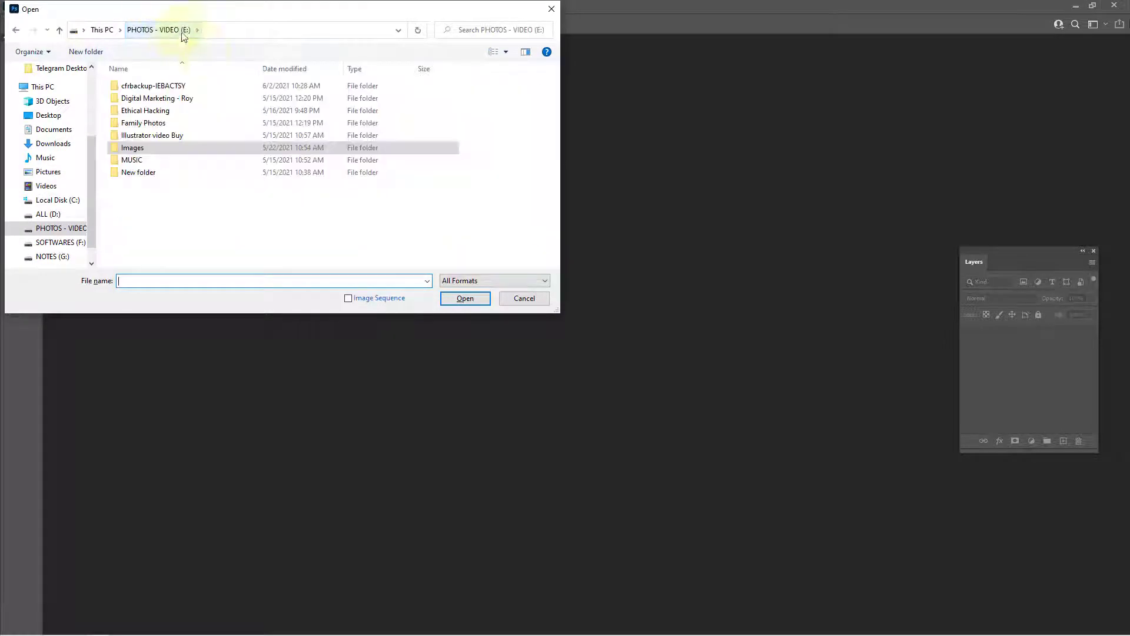
pyautogui.doubleClick(152, 154)
pyautogui.scroll(-2, 420, 166)
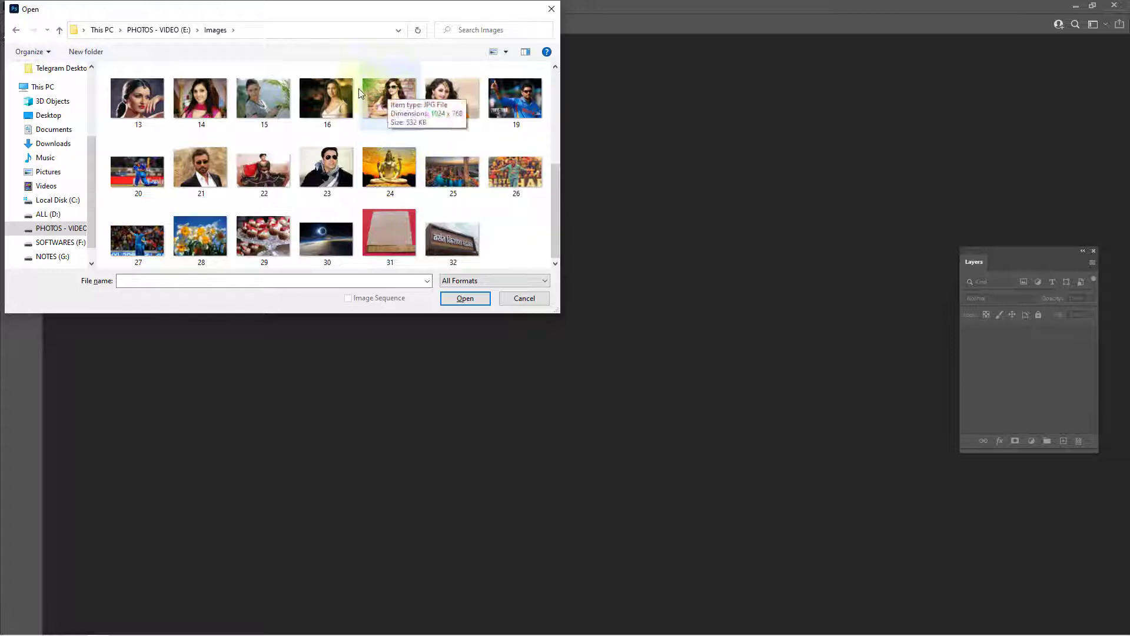
pyautogui.doubleClick(292, 100)
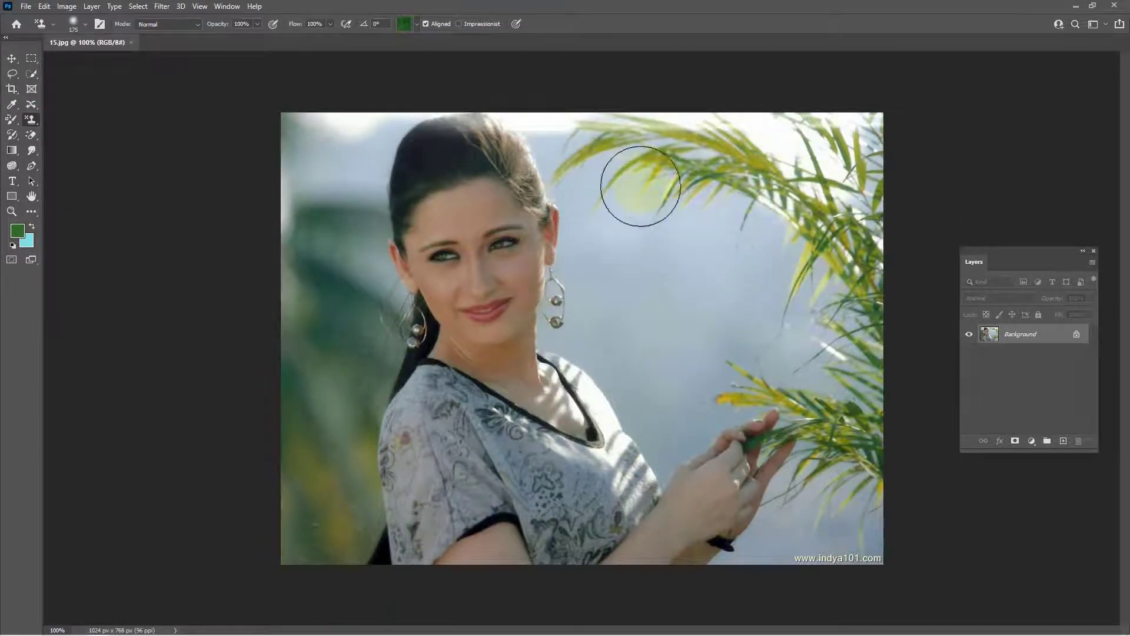
# Activate the Clone Stamp tool and set its brush size to 125 px
pyautogui.rightClick(31, 120)
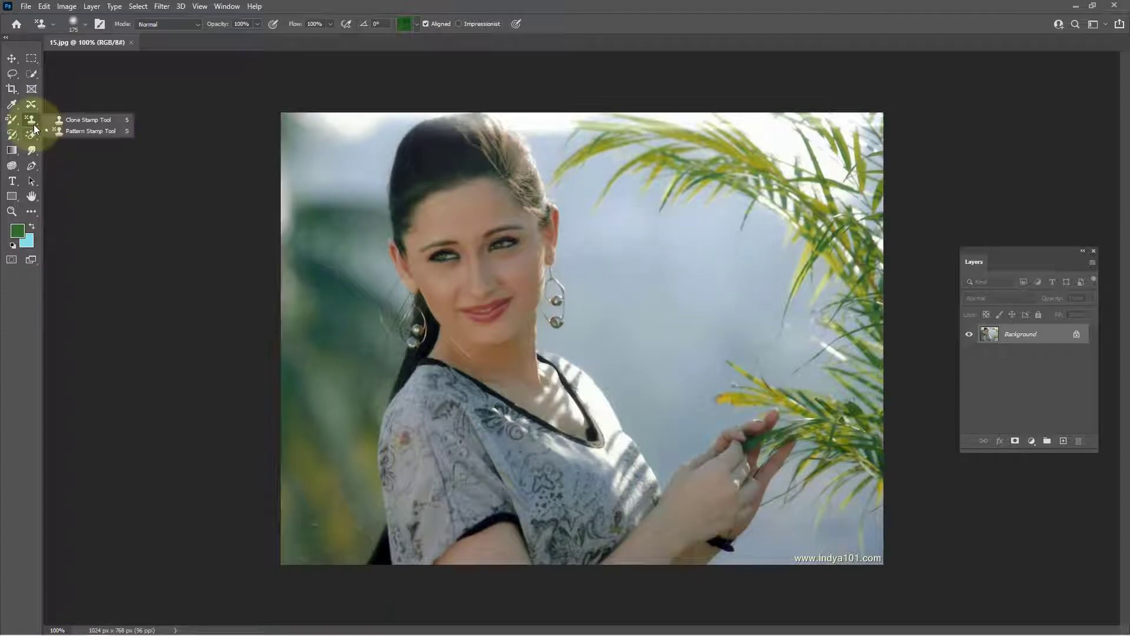
pyautogui.click(76, 120)
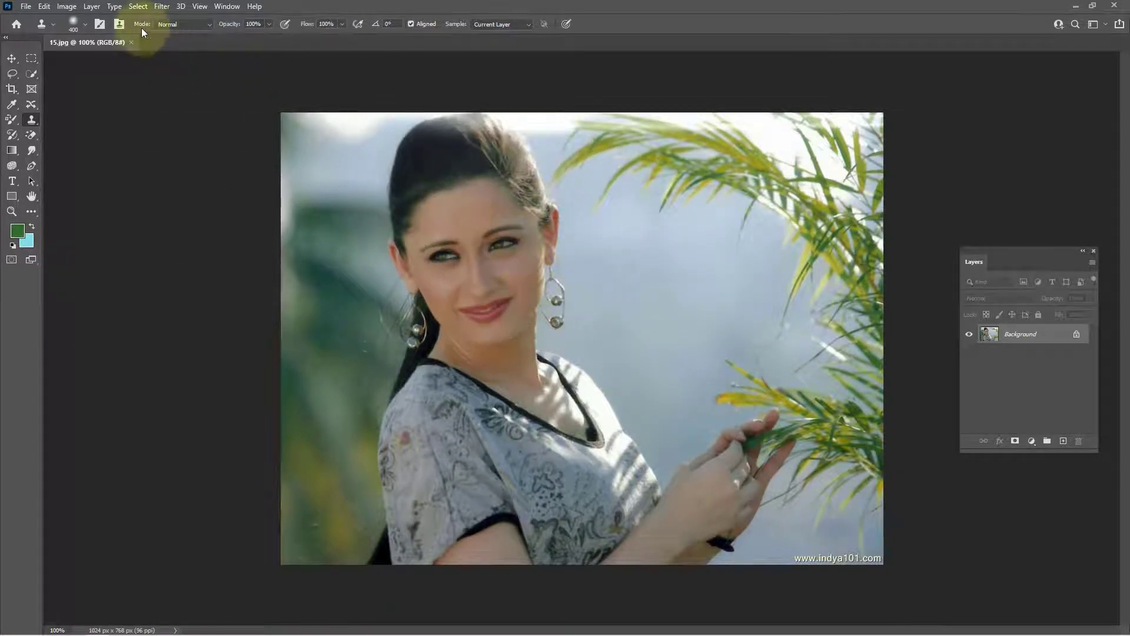
pyautogui.click(85, 24)
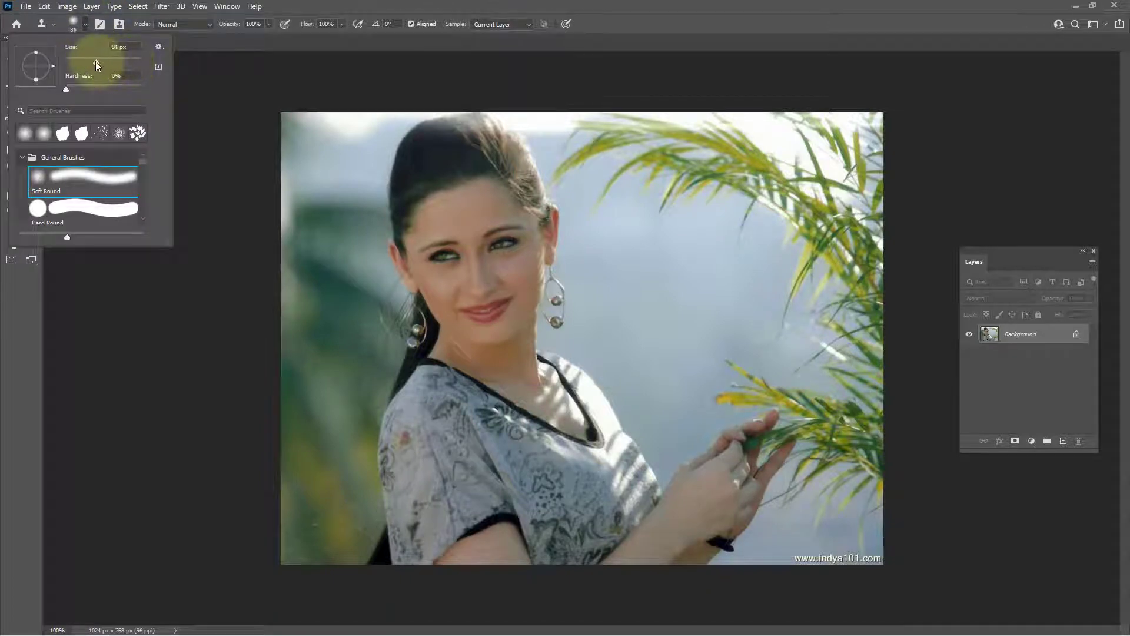
pyautogui.moveTo(96, 64); pyautogui.dragTo(96, 62)
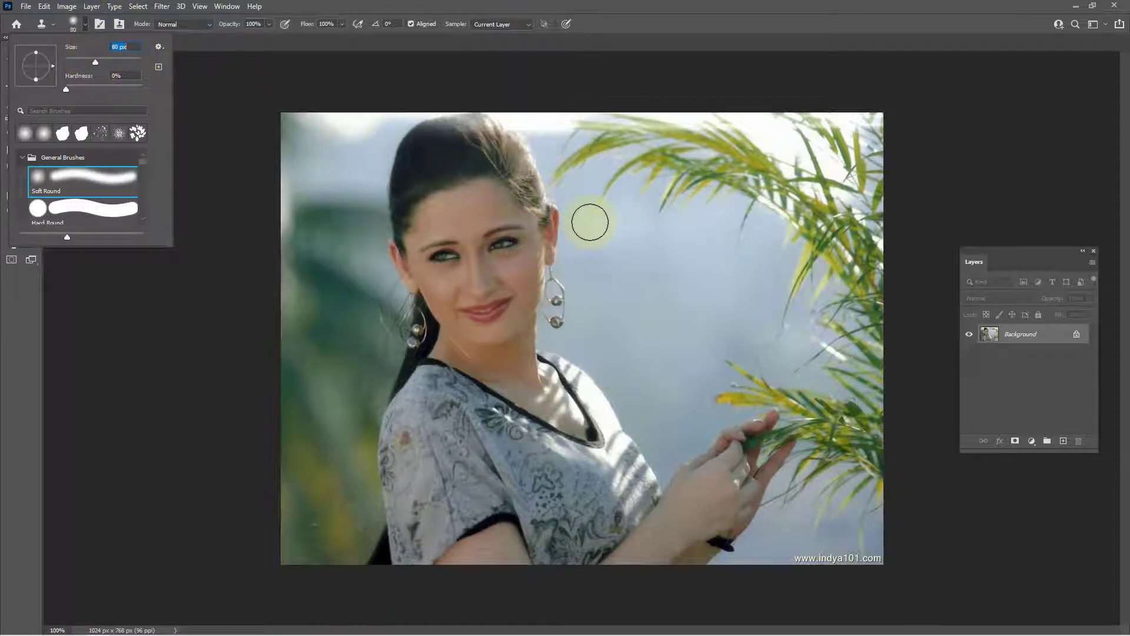
pyautogui.click(590, 222)
pyautogui.press('Return')
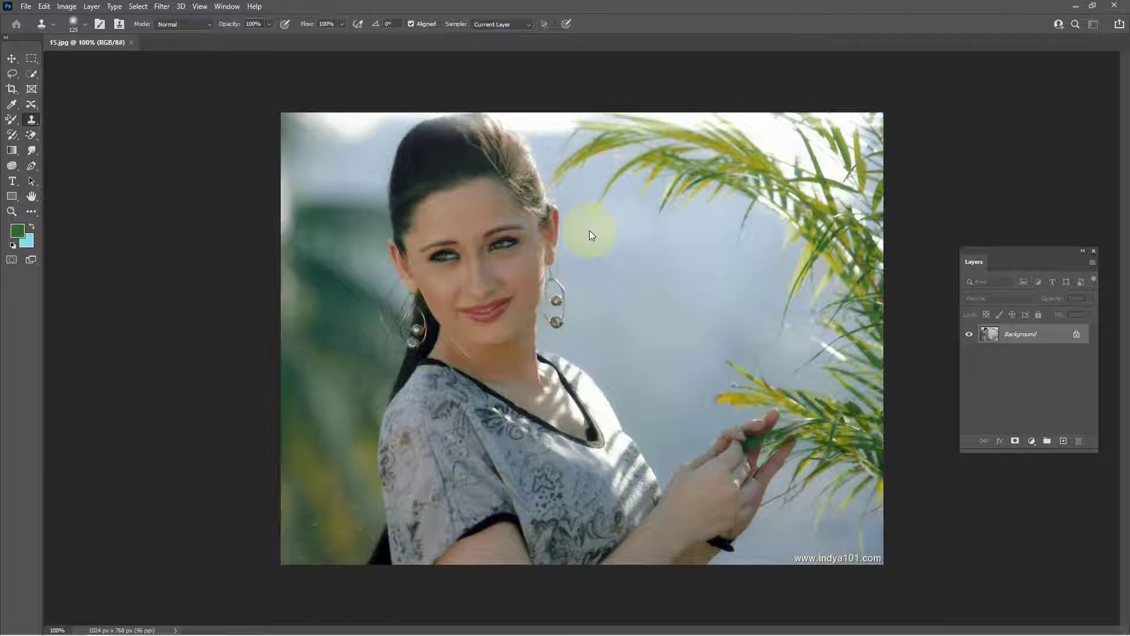
# Choose the Soft Round preset at 0% hardness for the Clone Stamp brush
pyautogui.rightClick(589, 231)
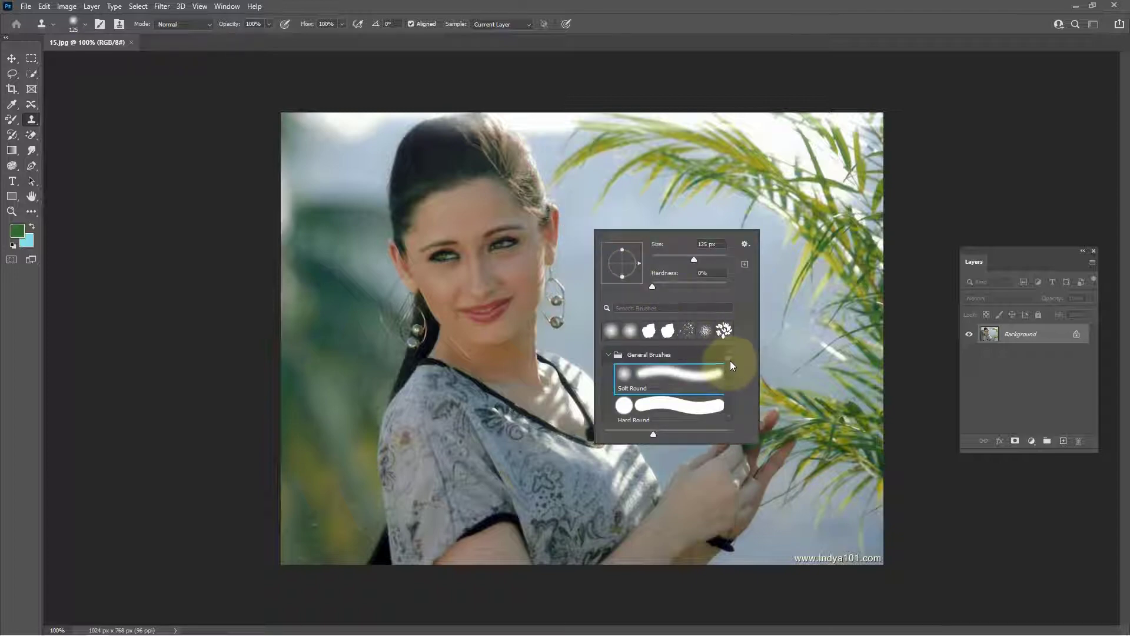
pyautogui.moveTo(730, 361)
pyautogui.mouseDown()
pyautogui.moveTo(729, 370)
pyautogui.moveTo(729, 352)
pyautogui.mouseUp()
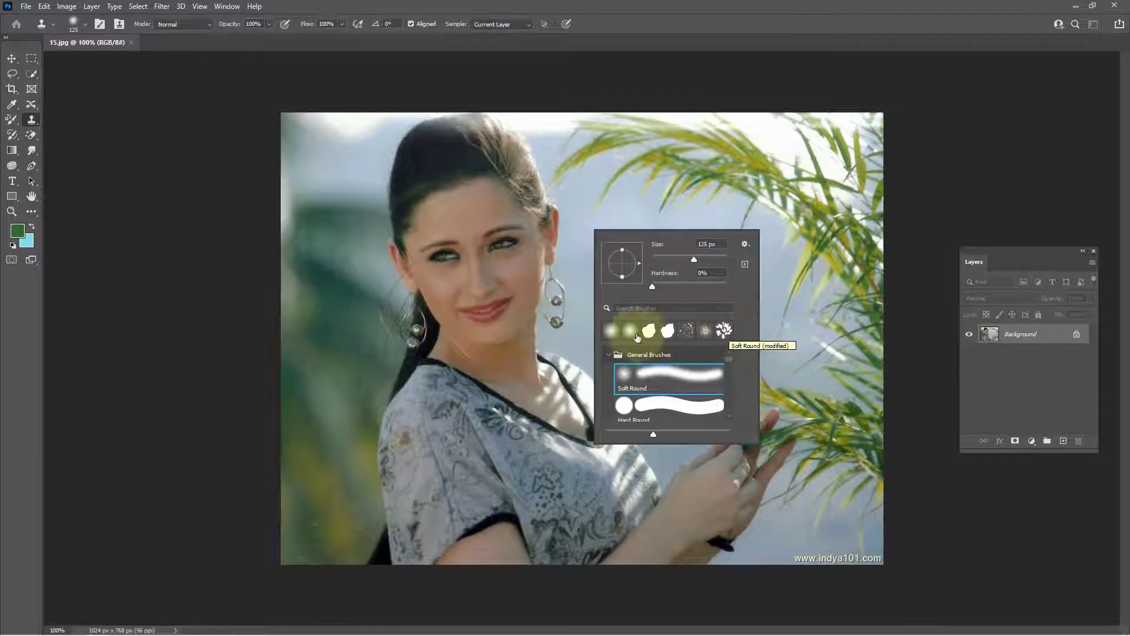
pyautogui.click(663, 381)
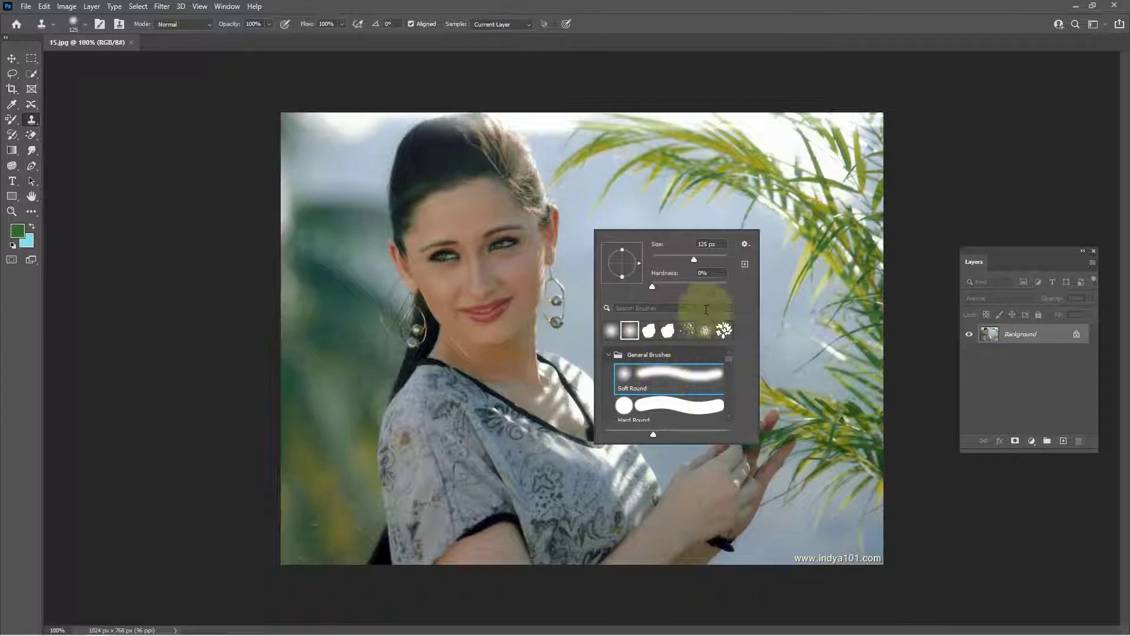
pyautogui.click(637, 204)
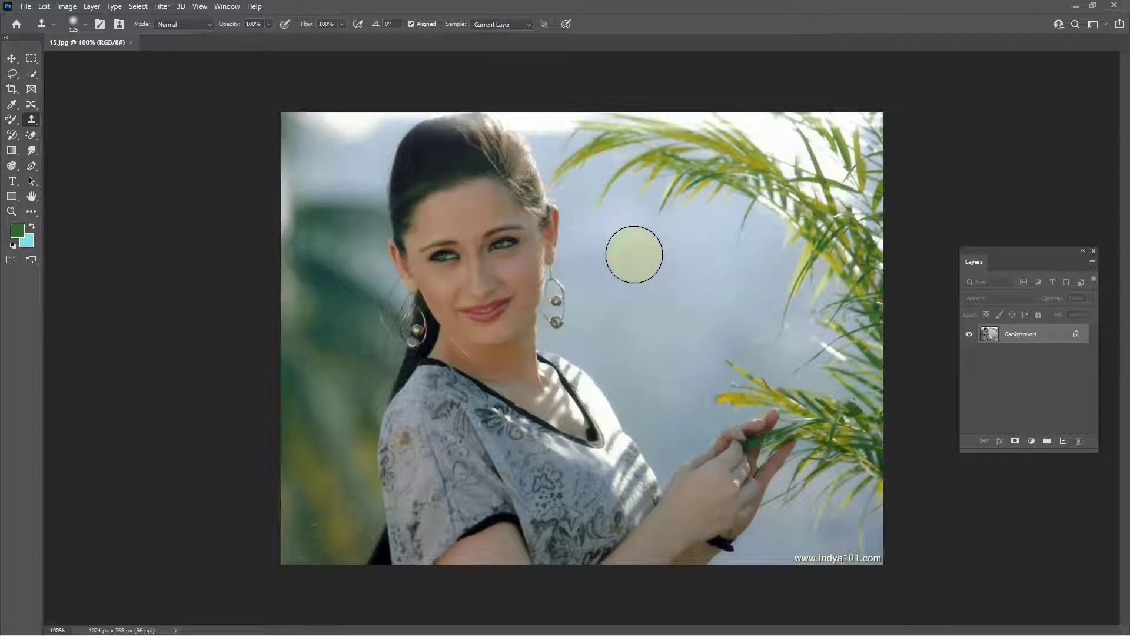
# Sample the plain blue background beside the face and clone it over the palm leaves between the hair and the upper middle
pyautogui.click(634, 253)
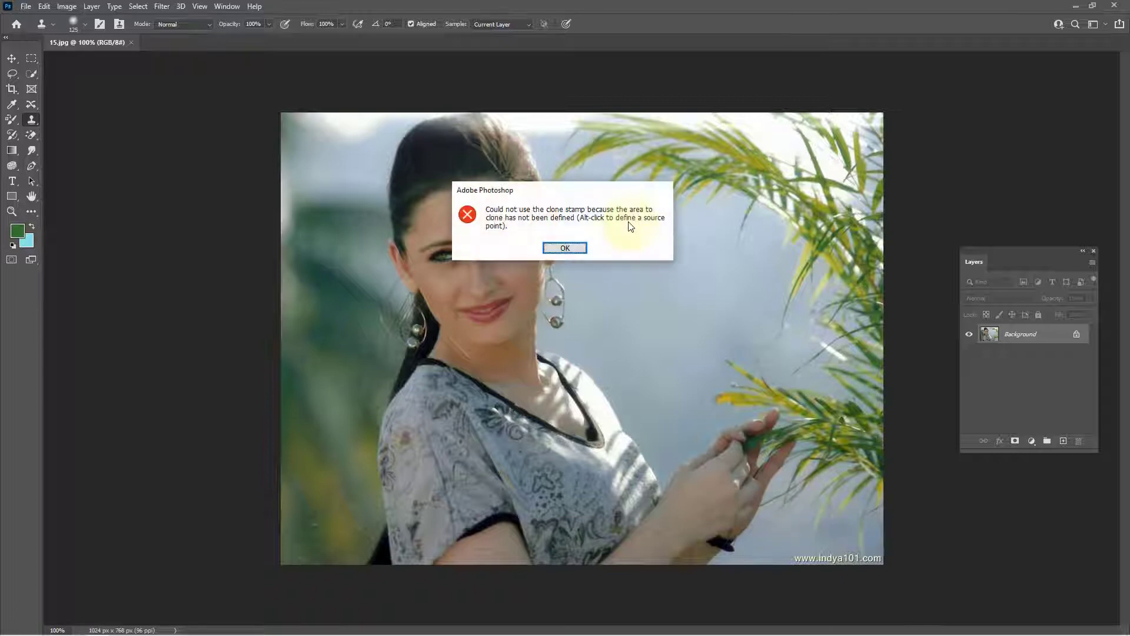
pyautogui.click(565, 248)
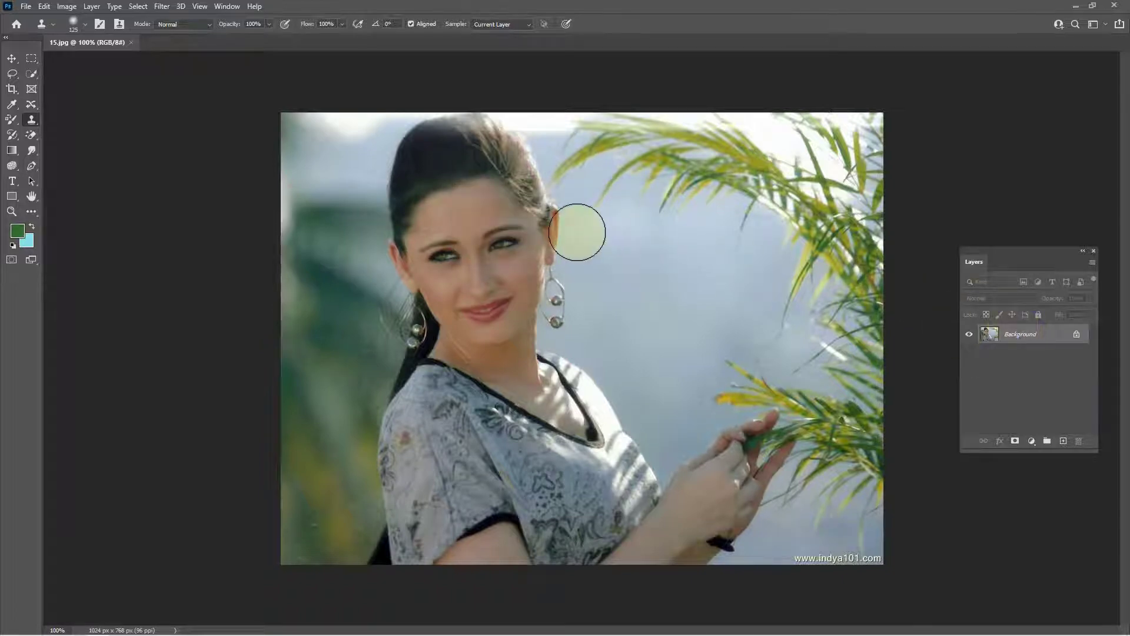
pyautogui.keyDown('alt'); pyautogui.click(629, 245); pyautogui.keyUp('alt')
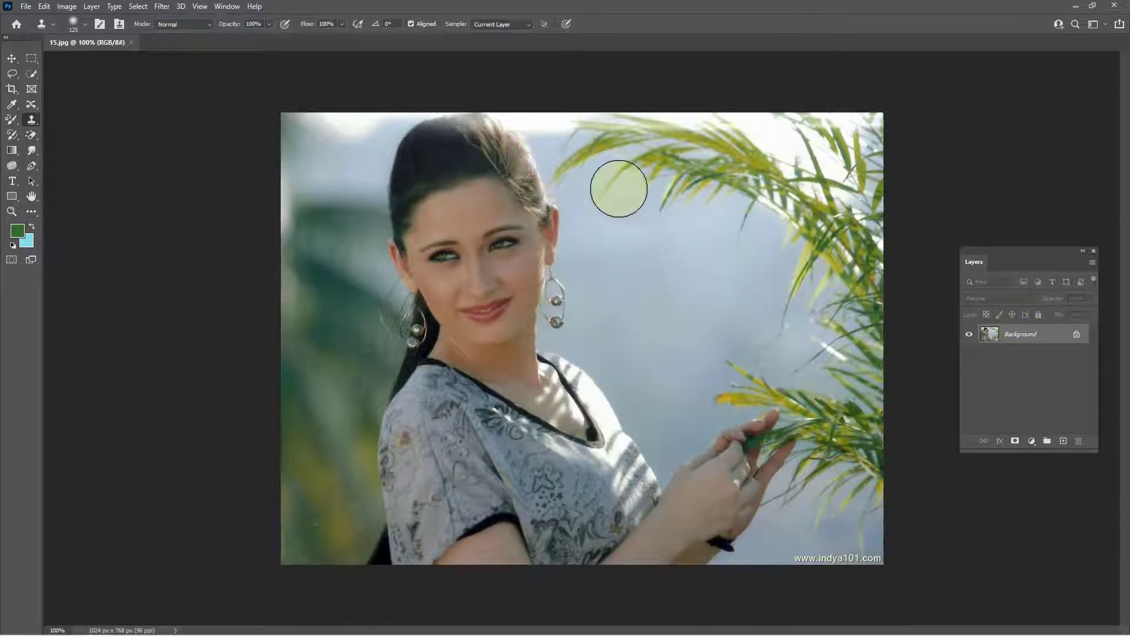
pyautogui.moveTo(618, 187)
pyautogui.mouseDown()
pyautogui.moveTo(651, 164)
pyautogui.moveTo(628, 196)
pyautogui.moveTo(601, 186)
pyautogui.moveTo(609, 163)
pyautogui.moveTo(619, 169)
pyautogui.moveTo(606, 170)
pyautogui.moveTo(597, 143)
pyautogui.moveTo(623, 135)
pyautogui.moveTo(625, 187)
pyautogui.moveTo(576, 165)
pyautogui.mouseUp()
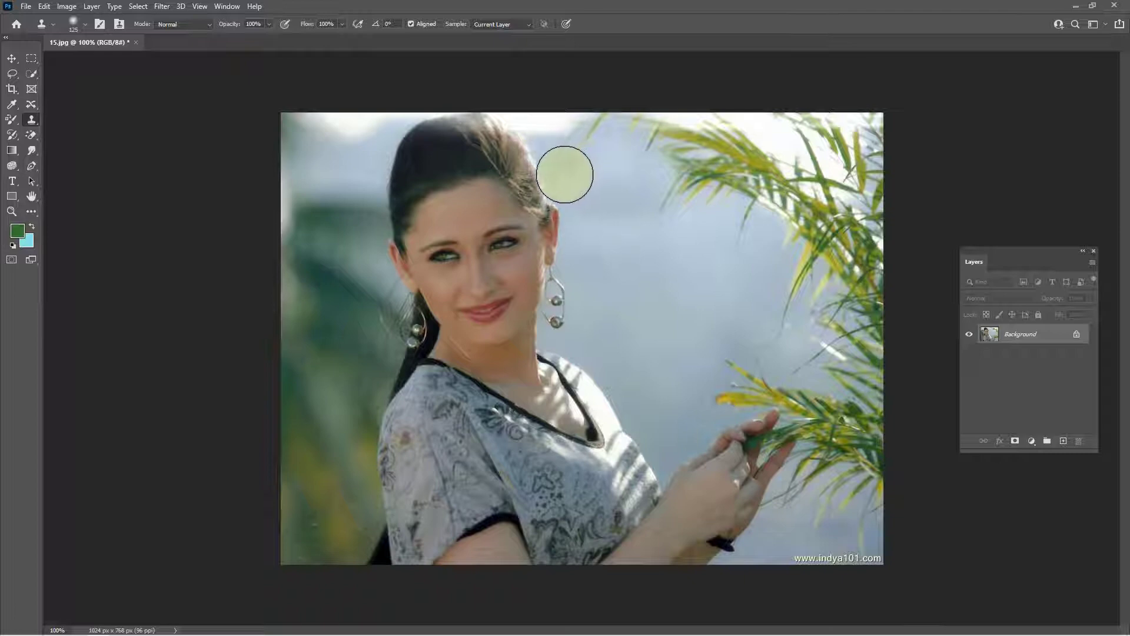
pyautogui.moveTo(576, 153)
pyautogui.mouseDown()
pyautogui.moveTo(583, 131)
pyautogui.moveTo(612, 129)
pyautogui.moveTo(595, 146)
pyautogui.moveTo(600, 117)
pyautogui.moveTo(625, 114)
pyautogui.moveTo(624, 155)
pyautogui.moveTo(615, 133)
pyautogui.moveTo(596, 178)
pyautogui.moveTo(600, 155)
pyautogui.mouseUp()
pyautogui.keyDown('alt'); pyautogui.click(609, 192); pyautogui.keyUp('alt')
pyautogui.moveTo(680, 181)
pyautogui.mouseDown()
pyautogui.moveTo(655, 181)
pyautogui.moveTo(671, 165)
pyautogui.moveTo(677, 174)
pyautogui.moveTo(657, 164)
pyautogui.moveTo(662, 152)
pyautogui.moveTo(674, 163)
pyautogui.moveTo(687, 135)
pyautogui.moveTo(696, 155)
pyautogui.moveTo(682, 137)
pyautogui.moveTo(715, 144)
pyautogui.moveTo(677, 171)
pyautogui.mouseUp()
pyautogui.keyDown('alt'); pyautogui.click(649, 199); pyautogui.keyUp('alt')
pyautogui.moveTo(727, 130)
pyautogui.mouseDown()
pyautogui.moveTo(720, 115)
pyautogui.moveTo(716, 136)
pyautogui.mouseUp()
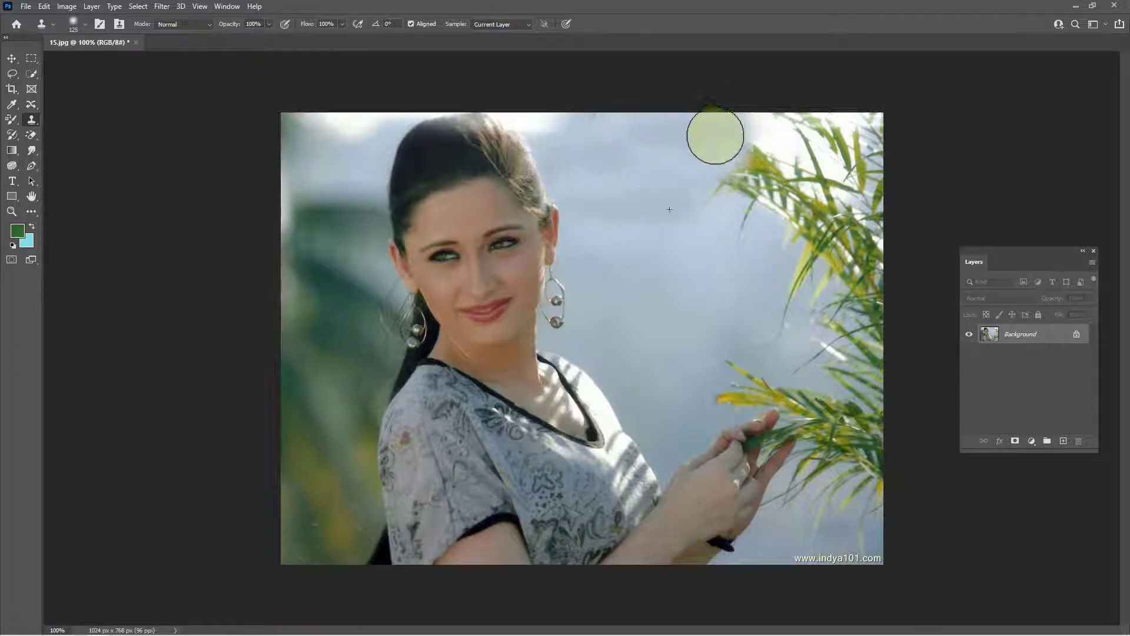
# Clone freshly sampled background over the next palm leaves toward the photo's right edge, and undo the last stroke
pyautogui.keyDown('alt'); pyautogui.click(655, 180); pyautogui.keyUp('alt')
pyautogui.moveTo(737, 197)
pyautogui.mouseDown()
pyautogui.moveTo(795, 138)
pyautogui.moveTo(746, 169)
pyautogui.mouseUp()
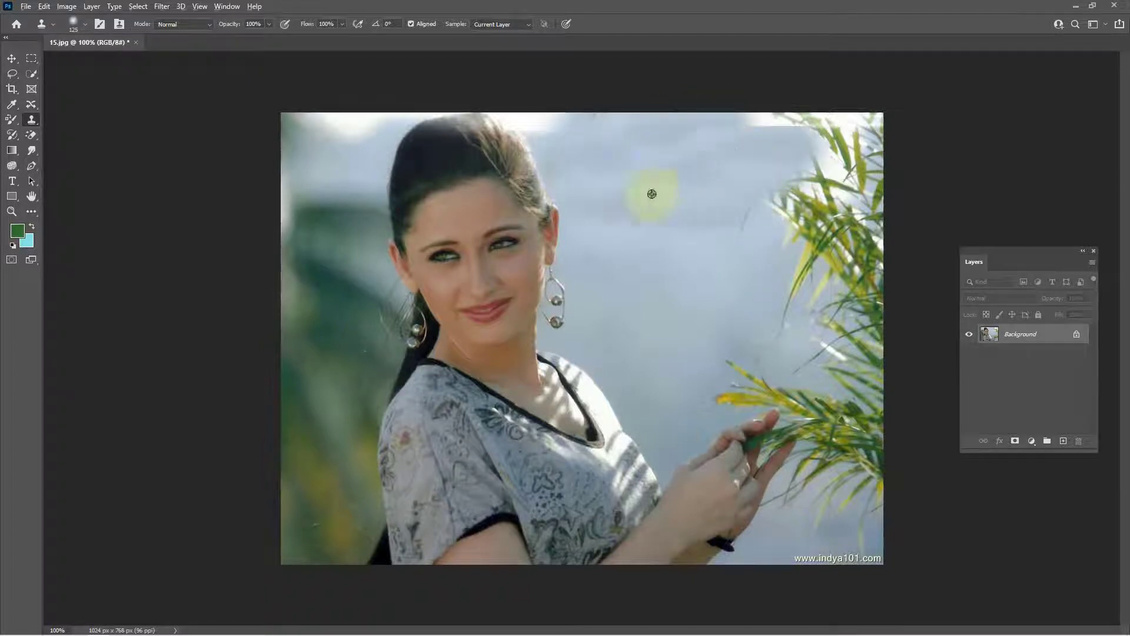
pyautogui.keyDown('alt'); pyautogui.click(651, 195); pyautogui.keyUp('alt')
pyautogui.moveTo(776, 207)
pyautogui.mouseDown()
pyautogui.moveTo(773, 181)
pyautogui.moveTo(728, 211)
pyautogui.mouseUp()
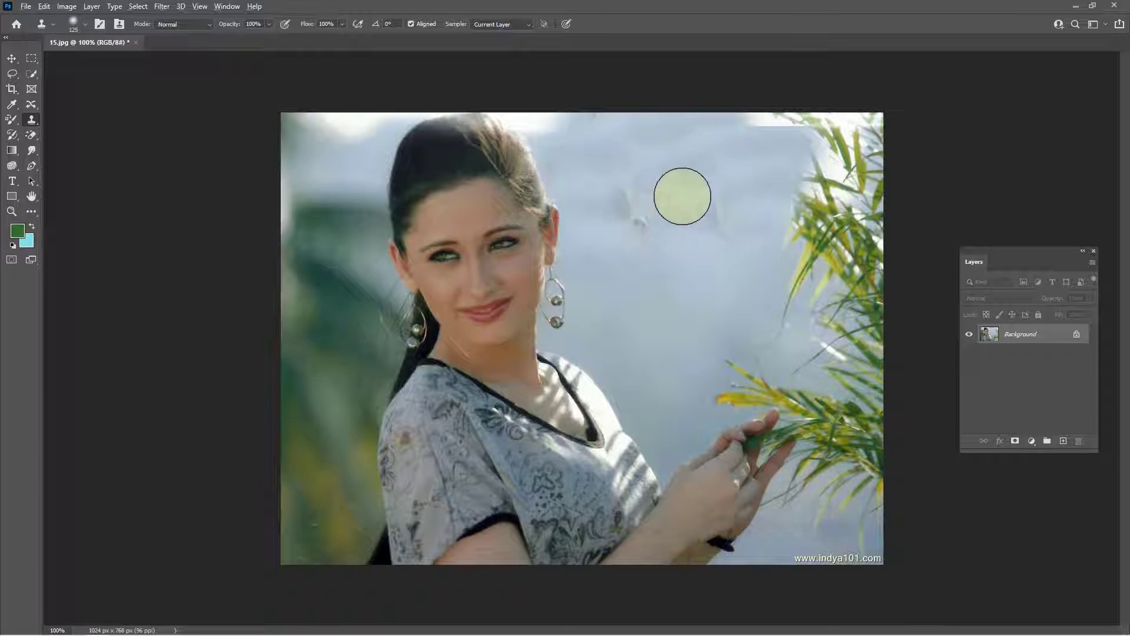
pyautogui.hotkey('ctrl', 'z')
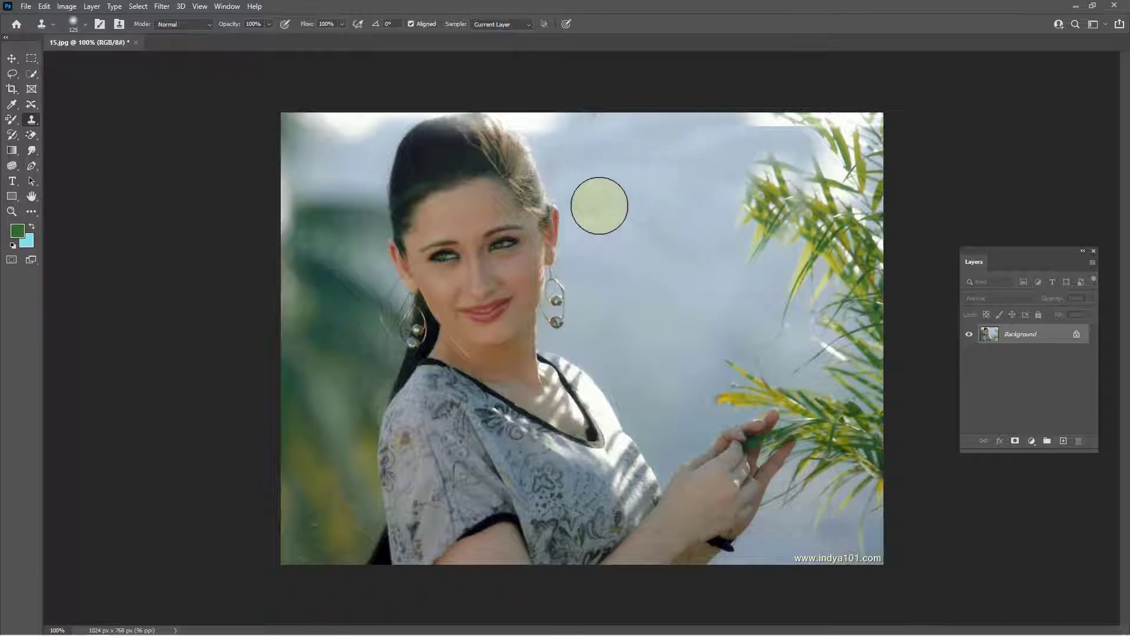
# Clone the background over the remaining palm leaves above the hands, and revert the photo to its saved version
pyautogui.moveTo(690, 206)
pyautogui.mouseDown()
pyautogui.moveTo(751, 204)
pyautogui.moveTo(763, 191)
pyautogui.moveTo(742, 218)
pyautogui.moveTo(794, 200)
pyautogui.mouseUp()
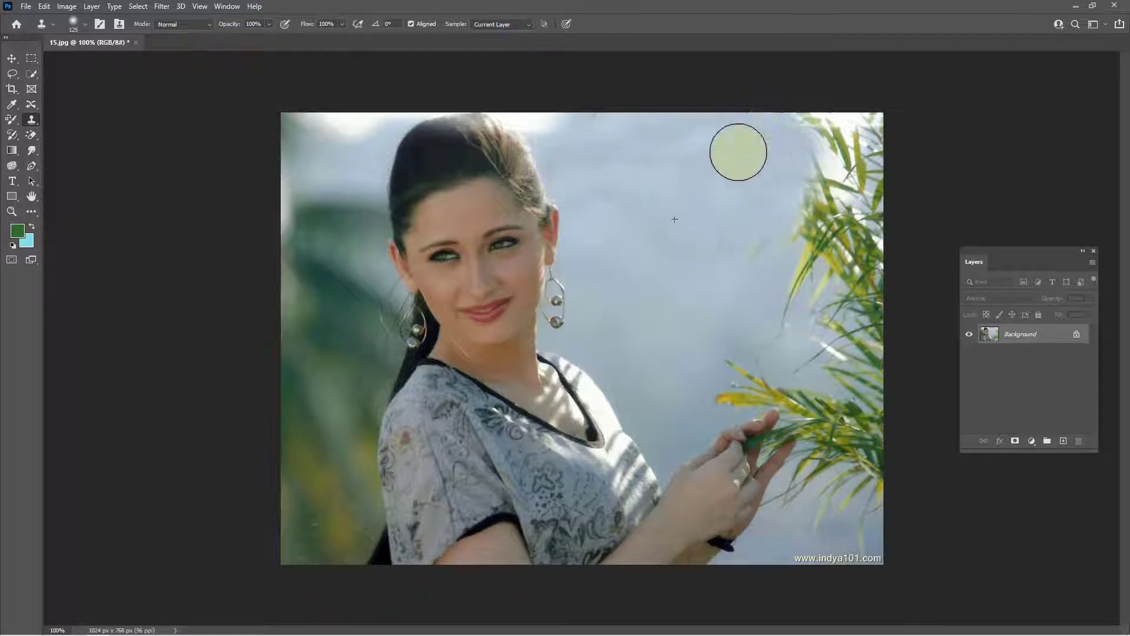
pyautogui.moveTo(815, 141)
pyautogui.mouseDown()
pyautogui.moveTo(867, 139)
pyautogui.moveTo(818, 150)
pyautogui.moveTo(850, 180)
pyautogui.moveTo(887, 156)
pyautogui.moveTo(832, 185)
pyautogui.mouseUp()
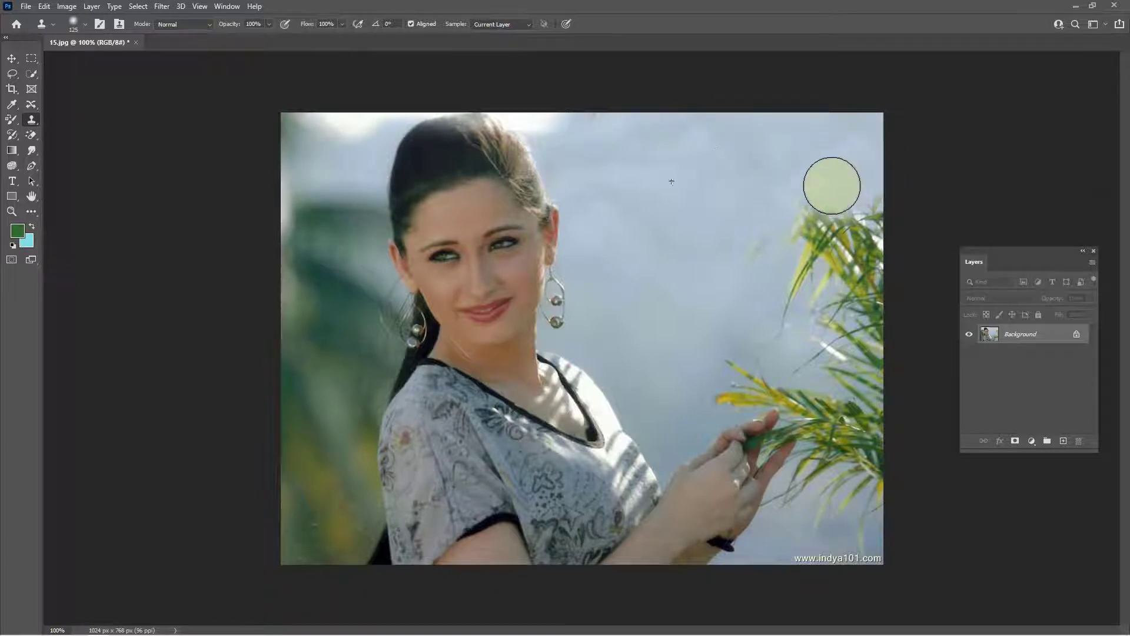
pyautogui.moveTo(743, 179)
pyautogui.mouseDown()
pyautogui.moveTo(814, 197)
pyautogui.moveTo(743, 249)
pyautogui.moveTo(729, 185)
pyautogui.moveTo(825, 251)
pyautogui.moveTo(892, 228)
pyautogui.moveTo(855, 220)
pyautogui.moveTo(830, 233)
pyautogui.moveTo(848, 240)
pyautogui.moveTo(784, 302)
pyautogui.moveTo(833, 288)
pyautogui.moveTo(763, 212)
pyautogui.moveTo(861, 272)
pyautogui.moveTo(818, 335)
pyautogui.moveTo(718, 290)
pyautogui.moveTo(846, 323)
pyautogui.moveTo(881, 361)
pyautogui.moveTo(884, 344)
pyautogui.moveTo(843, 335)
pyautogui.moveTo(778, 274)
pyautogui.moveTo(772, 327)
pyautogui.moveTo(784, 326)
pyautogui.moveTo(760, 334)
pyautogui.moveTo(692, 286)
pyautogui.mouseUp()
pyautogui.keyDown('alt'); pyautogui.click(778, 274); pyautogui.keyUp('alt')
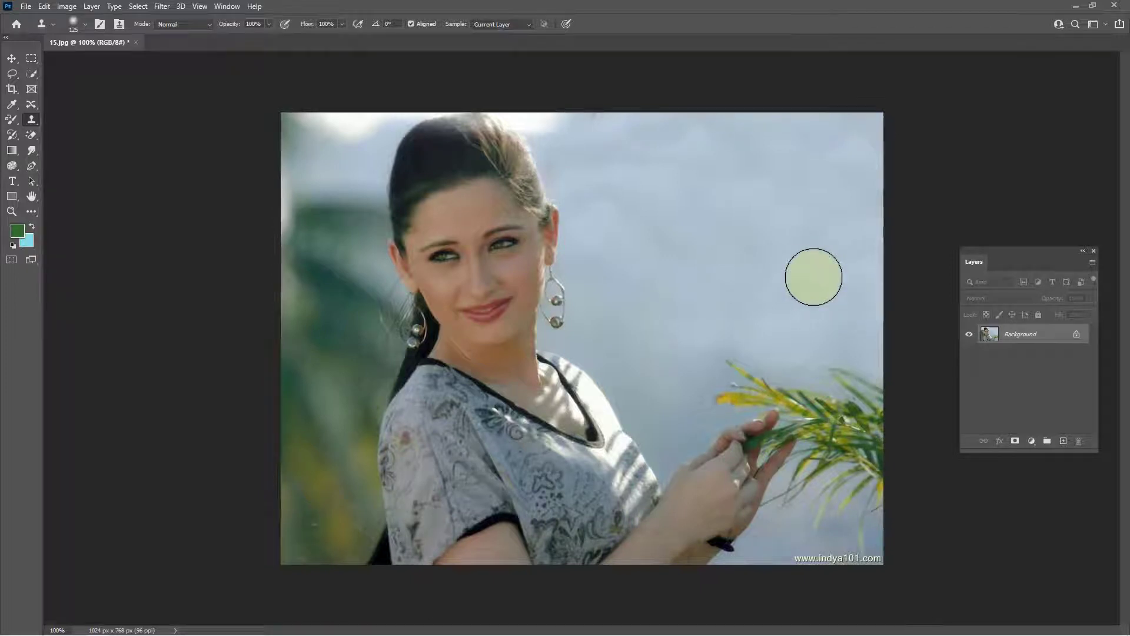
pyautogui.press('F12')
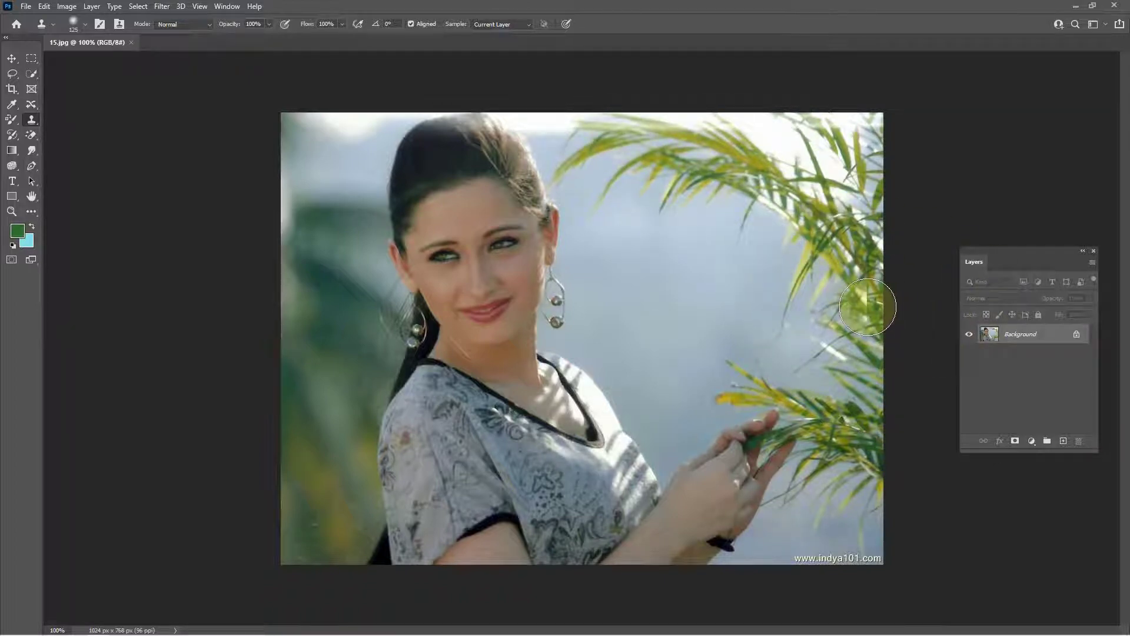
# Duplicate the Background layer and clone plain background over the upper palm leaves on the copy
pyautogui.hotkey('ctrl', 'j')
pyautogui.keyDown('alt'); pyautogui.click(686, 141); pyautogui.keyUp('alt')
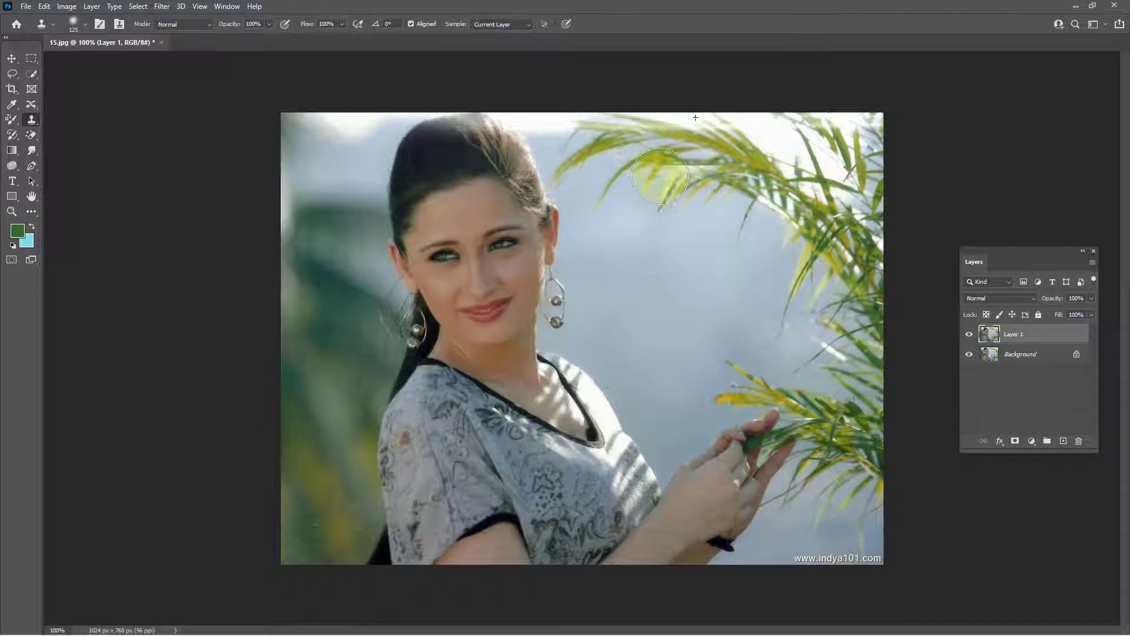
pyautogui.moveTo(671, 193)
pyautogui.mouseDown()
pyautogui.moveTo(744, 215)
pyautogui.moveTo(748, 185)
pyautogui.moveTo(720, 155)
pyautogui.moveTo(667, 285)
pyautogui.moveTo(671, 184)
pyautogui.moveTo(635, 232)
pyautogui.moveTo(603, 161)
pyautogui.moveTo(582, 154)
pyautogui.moveTo(621, 128)
pyautogui.moveTo(638, 212)
pyautogui.moveTo(671, 149)
pyautogui.moveTo(653, 134)
pyautogui.moveTo(654, 162)
pyautogui.moveTo(717, 139)
pyautogui.moveTo(716, 154)
pyautogui.moveTo(655, 184)
pyautogui.moveTo(711, 171)
pyautogui.mouseUp()
pyautogui.keyDown('alt'); pyautogui.click(656, 295); pyautogui.keyUp('alt')
pyautogui.keyDown('alt'); pyautogui.click(653, 303); pyautogui.keyUp('alt')
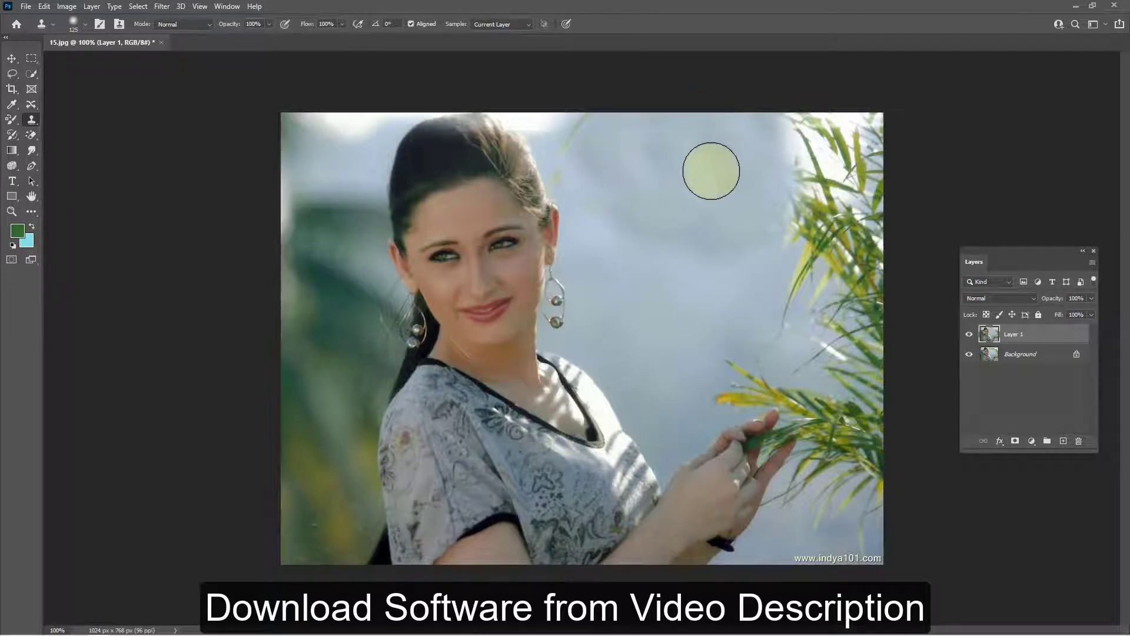
# Toggle Layer 1's visibility to compare the retouched copy with the original, leaving the layer hidden
pyautogui.click(968, 336)
pyautogui.click(969, 337)
pyautogui.click(968, 337)
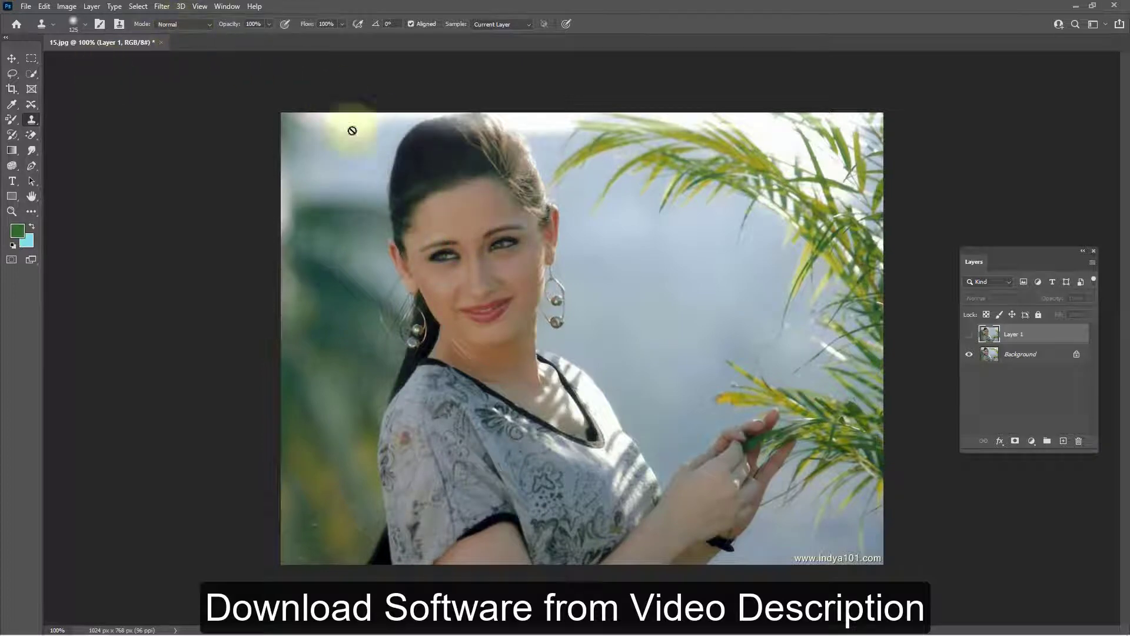
# On the Background layer, sample the woman's nose and clone her head and upper body over the palm leaves beside her
pyautogui.click(1012, 355)
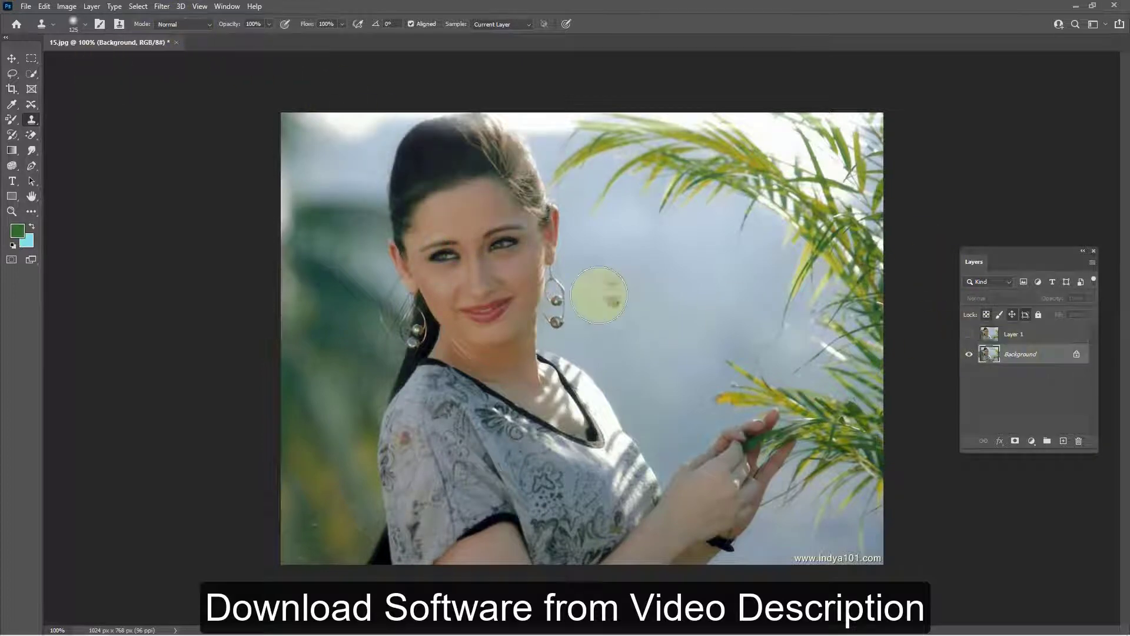
pyautogui.moveTo(456, 269); pyautogui.dragTo(473, 269)
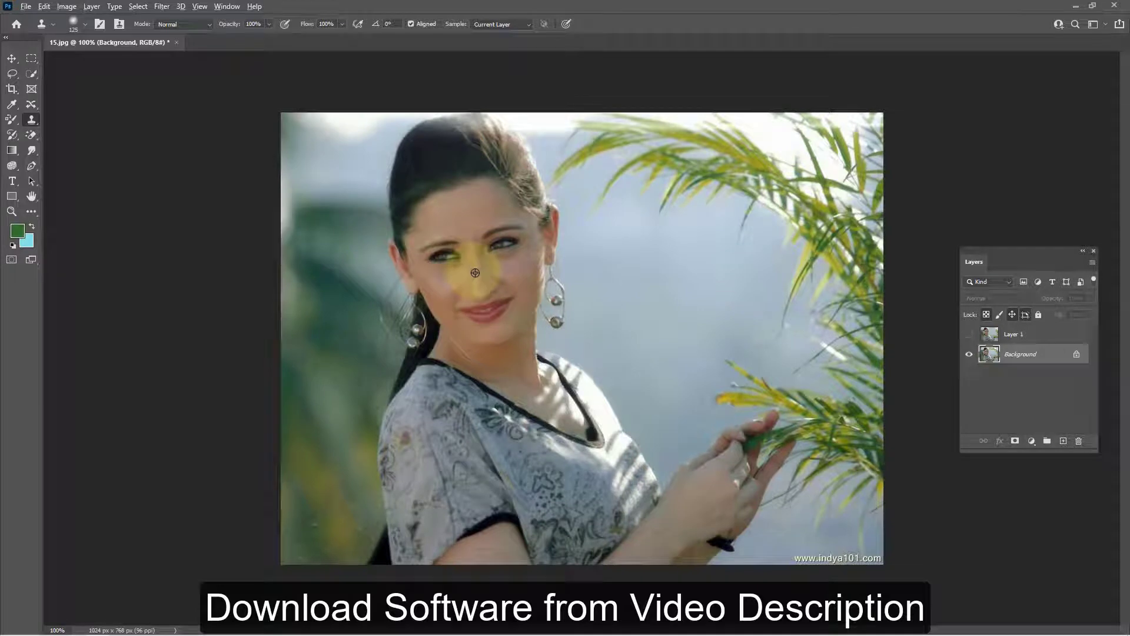
pyautogui.moveTo(701, 242)
pyautogui.mouseDown()
pyautogui.moveTo(684, 176)
pyautogui.moveTo(674, 193)
pyautogui.moveTo(691, 207)
pyautogui.moveTo(703, 139)
pyautogui.moveTo(635, 187)
pyautogui.moveTo(697, 277)
pyautogui.moveTo(665, 298)
pyautogui.moveTo(767, 282)
pyautogui.moveTo(808, 262)
pyautogui.moveTo(699, 319)
pyautogui.moveTo(764, 342)
pyautogui.moveTo(758, 387)
pyautogui.moveTo(738, 412)
pyautogui.moveTo(685, 407)
pyautogui.moveTo(697, 427)
pyautogui.moveTo(769, 426)
pyautogui.moveTo(823, 400)
pyautogui.moveTo(711, 453)
pyautogui.moveTo(679, 440)
pyautogui.moveTo(805, 432)
pyautogui.moveTo(766, 435)
pyautogui.mouseUp()
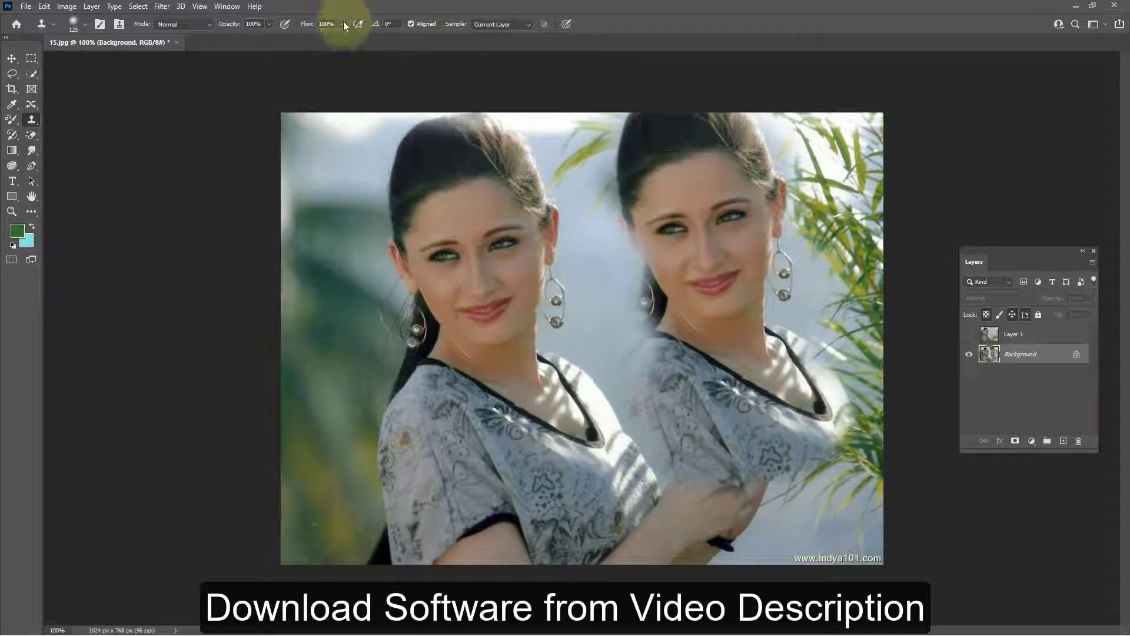
# Set the Clone Stamp opacity to 41% and clone the woman's face, sampled at her nose, over her duplicate
pyautogui.click(269, 24)
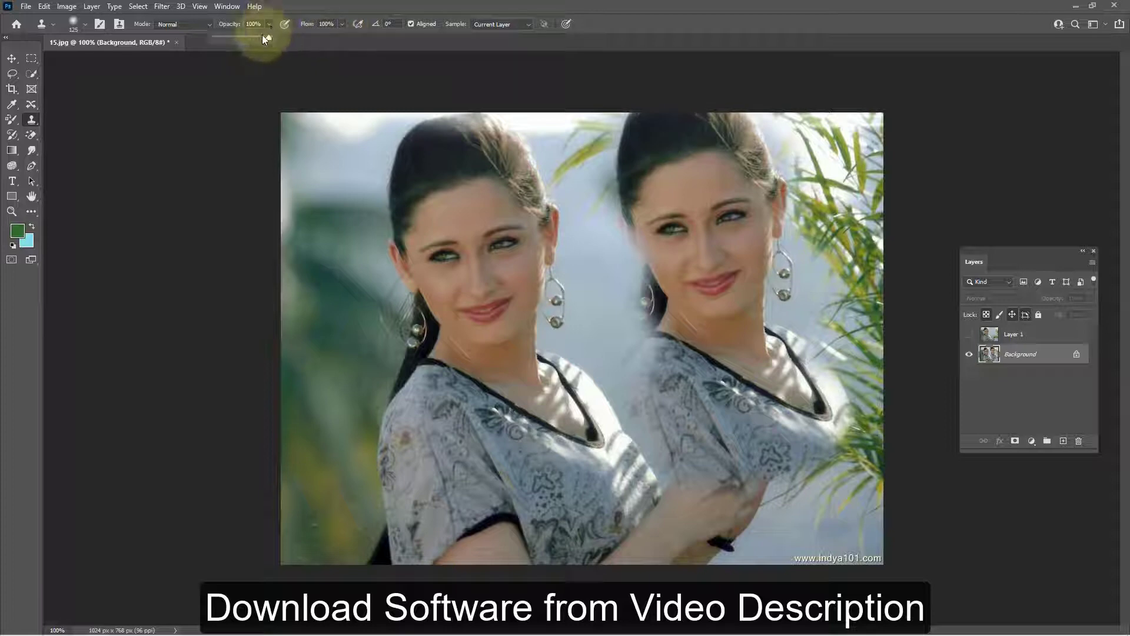
pyautogui.moveTo(246, 37); pyautogui.dragTo(238, 37)
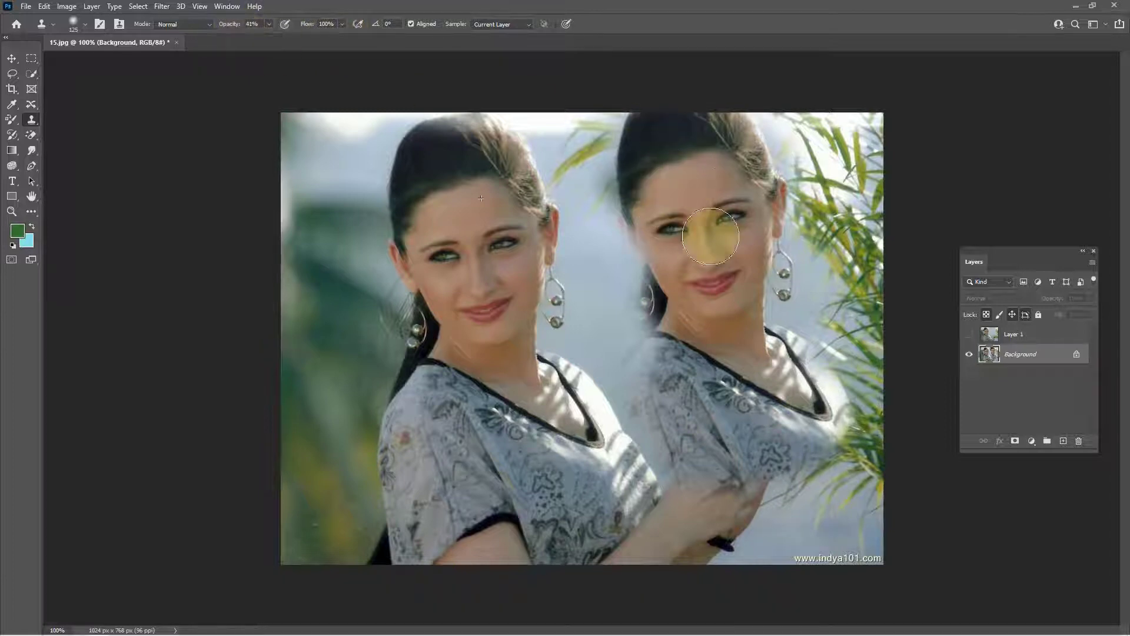
pyautogui.keyDown('alt'); pyautogui.click(466, 267); pyautogui.keyUp('alt')
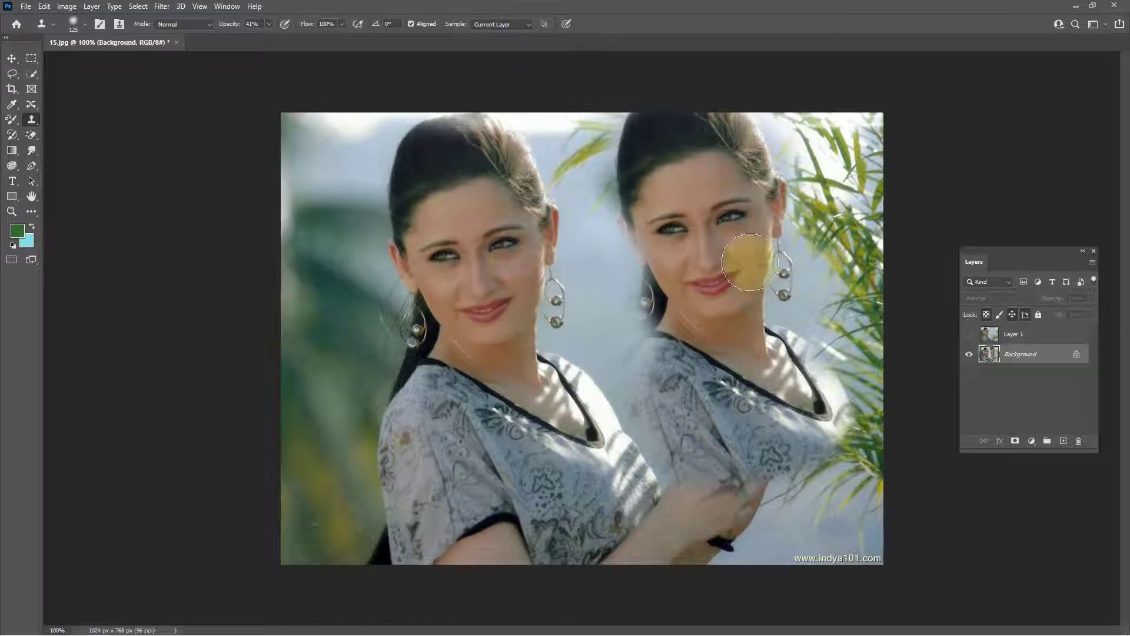
pyautogui.moveTo(744, 252)
pyautogui.mouseDown()
pyautogui.moveTo(740, 203)
pyautogui.moveTo(791, 160)
pyautogui.moveTo(757, 131)
pyautogui.moveTo(635, 180)
pyautogui.moveTo(736, 278)
pyautogui.moveTo(754, 243)
pyautogui.moveTo(745, 196)
pyautogui.moveTo(804, 213)
pyautogui.moveTo(809, 249)
pyautogui.moveTo(876, 307)
pyautogui.moveTo(779, 369)
pyautogui.moveTo(760, 402)
pyautogui.moveTo(704, 397)
pyautogui.moveTo(728, 352)
pyautogui.moveTo(749, 345)
pyautogui.moveTo(729, 277)
pyautogui.moveTo(687, 304)
pyautogui.moveTo(845, 359)
pyautogui.moveTo(760, 280)
pyautogui.moveTo(729, 197)
pyautogui.moveTo(645, 233)
pyautogui.moveTo(754, 301)
pyautogui.mouseUp()
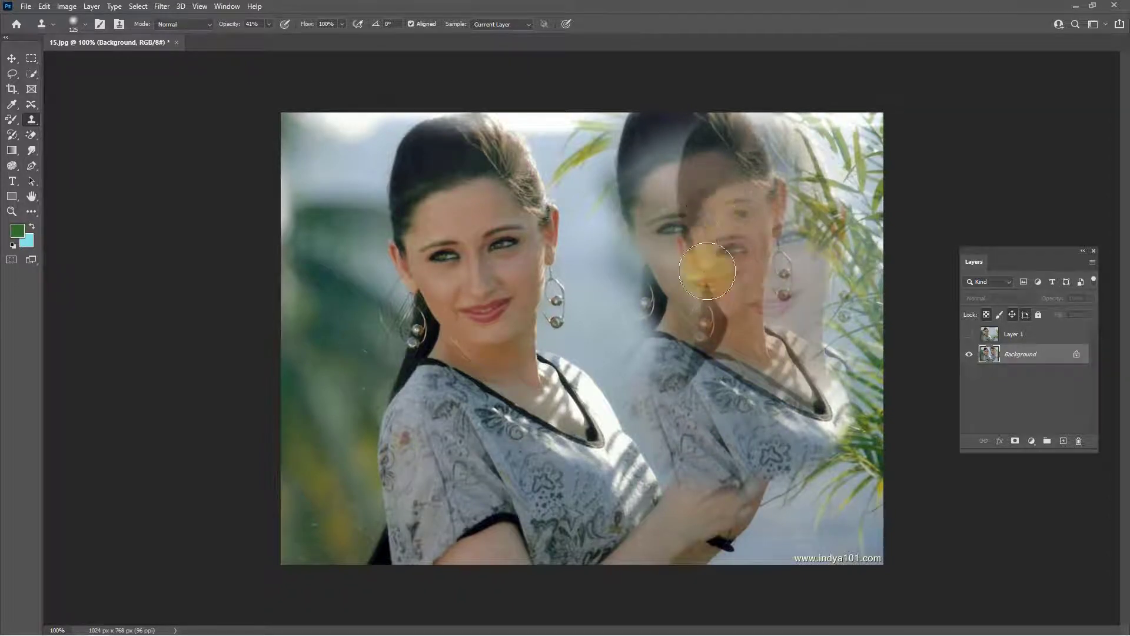
# Undo the last clone strokes and revert the image to its last saved state
pyautogui.hotkey('ctrl', 'z')
pyautogui.hotkey('ctrl', 'z')
pyautogui.hotkey('ctrl', 'z')
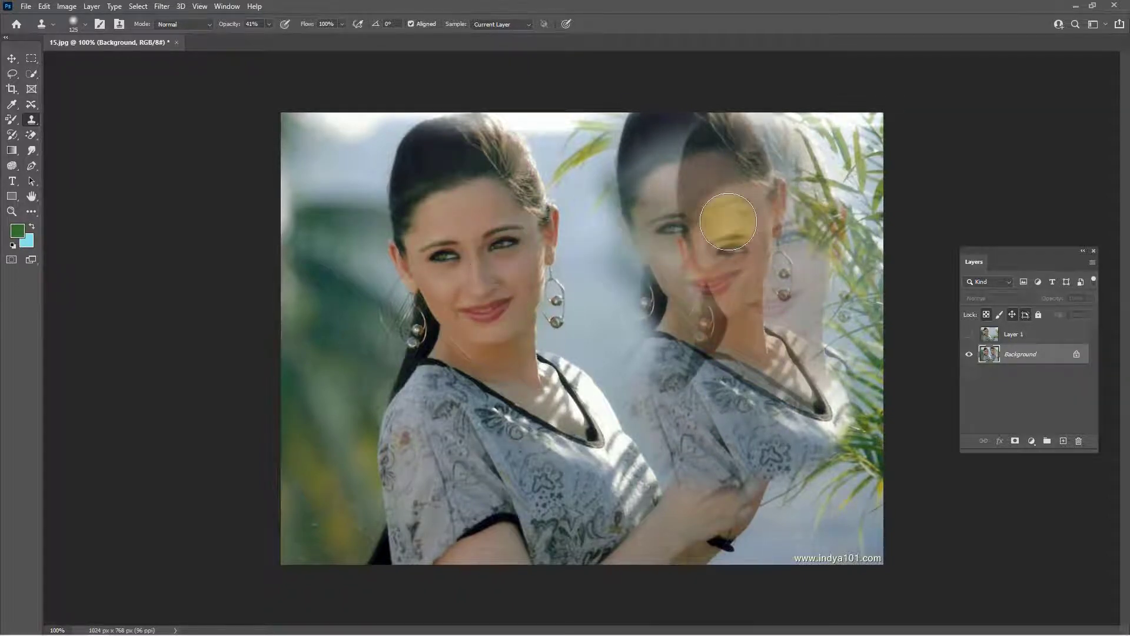
pyautogui.hotkey('ctrl', 'z')
pyautogui.hotkey('ctrl', 'z')
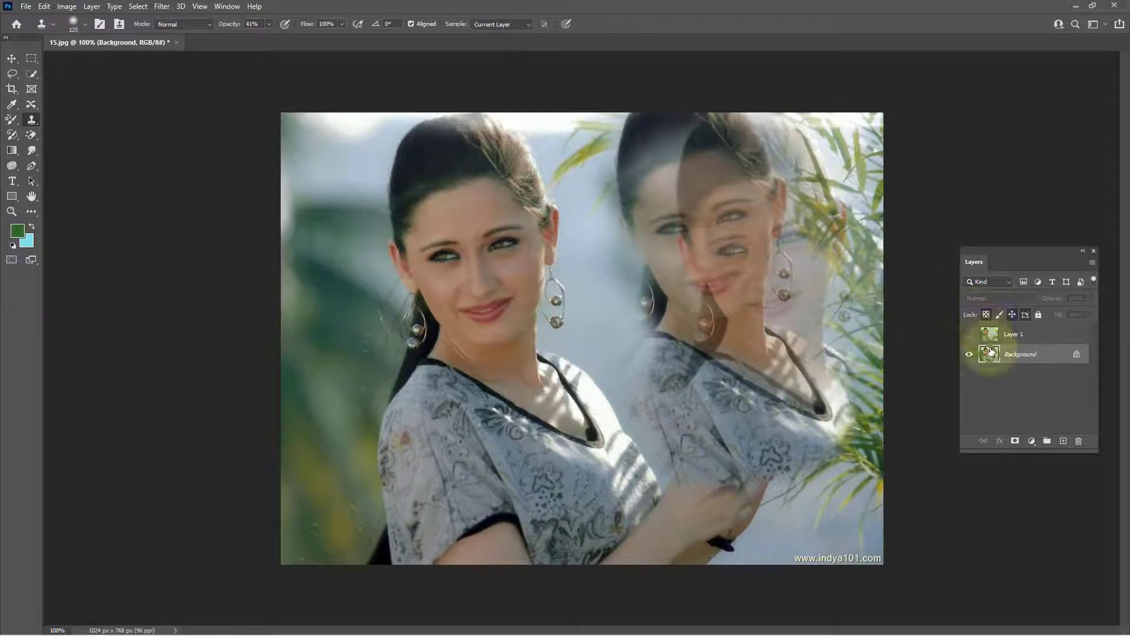
pyautogui.press('F12')
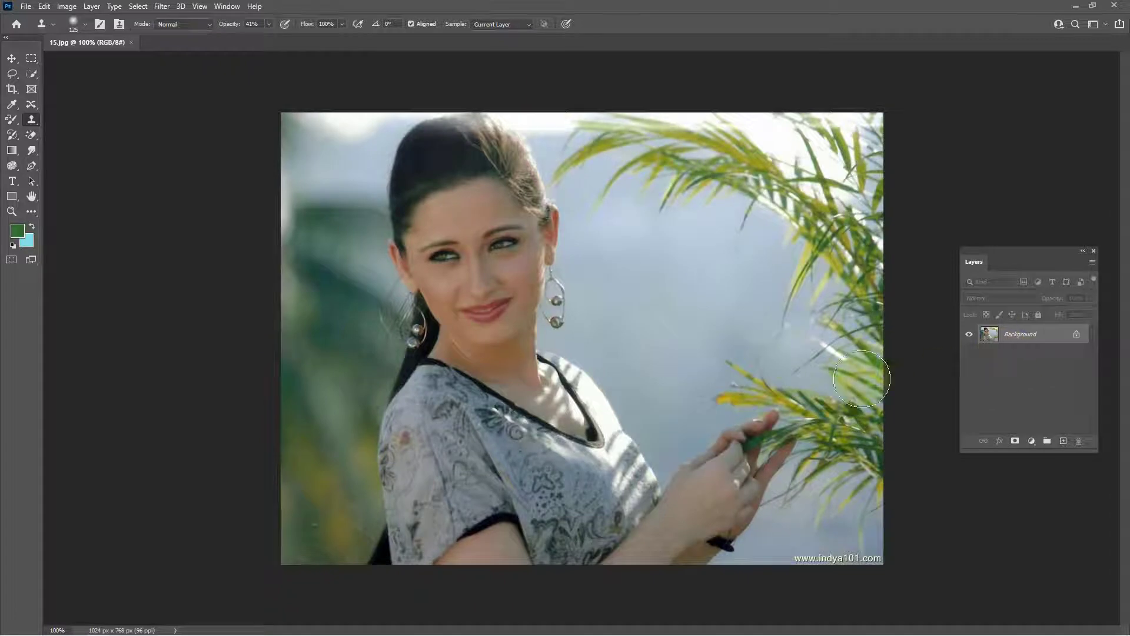
# Sample the woman's forehead and clone her face at 41% opacity over the background and palm leaves beside her
pyautogui.keyDown('alt'); pyautogui.click(452, 224); pyautogui.keyUp('alt')
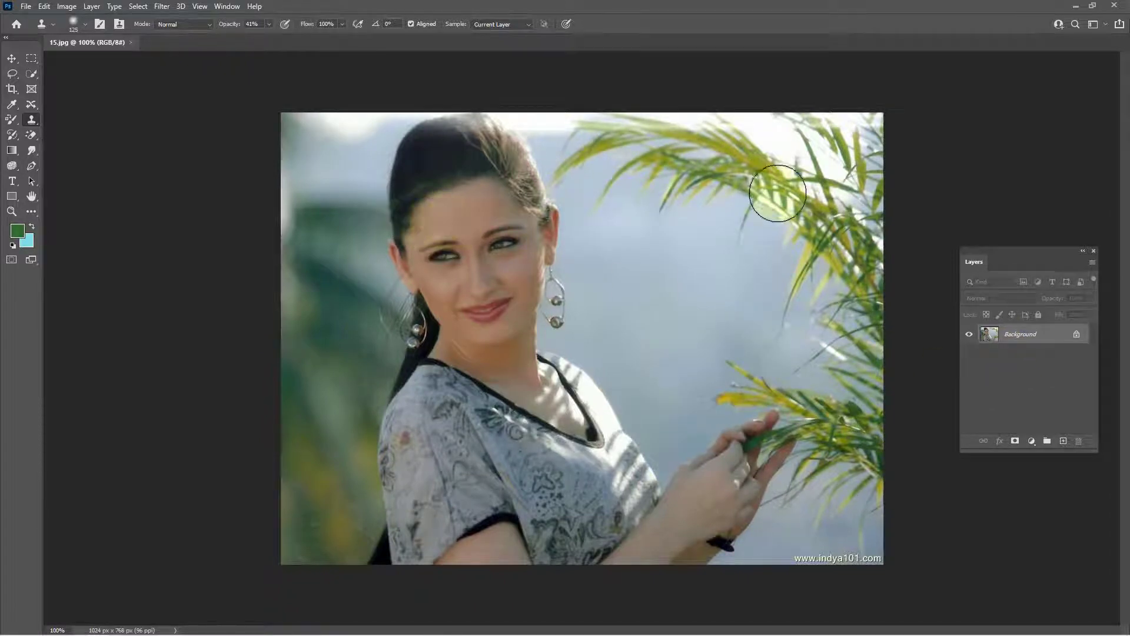
pyautogui.moveTo(737, 216)
pyautogui.mouseDown()
pyautogui.moveTo(744, 189)
pyautogui.moveTo(774, 226)
pyautogui.moveTo(749, 260)
pyautogui.moveTo(774, 273)
pyautogui.moveTo(686, 257)
pyautogui.moveTo(730, 328)
pyautogui.moveTo(807, 255)
pyautogui.moveTo(752, 184)
pyautogui.moveTo(634, 188)
pyautogui.moveTo(760, 259)
pyautogui.moveTo(729, 343)
pyautogui.moveTo(853, 309)
pyautogui.moveTo(837, 327)
pyautogui.mouseUp()
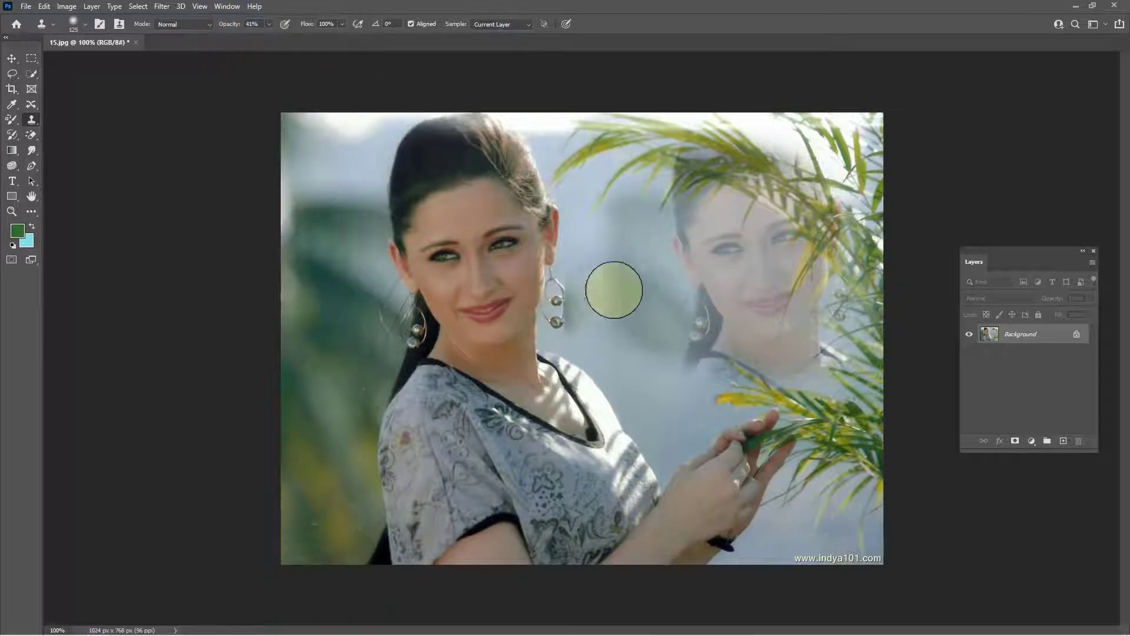
pyautogui.moveTo(616, 290)
pyautogui.mouseDown()
pyautogui.moveTo(655, 293)
pyautogui.moveTo(627, 310)
pyautogui.mouseUp()
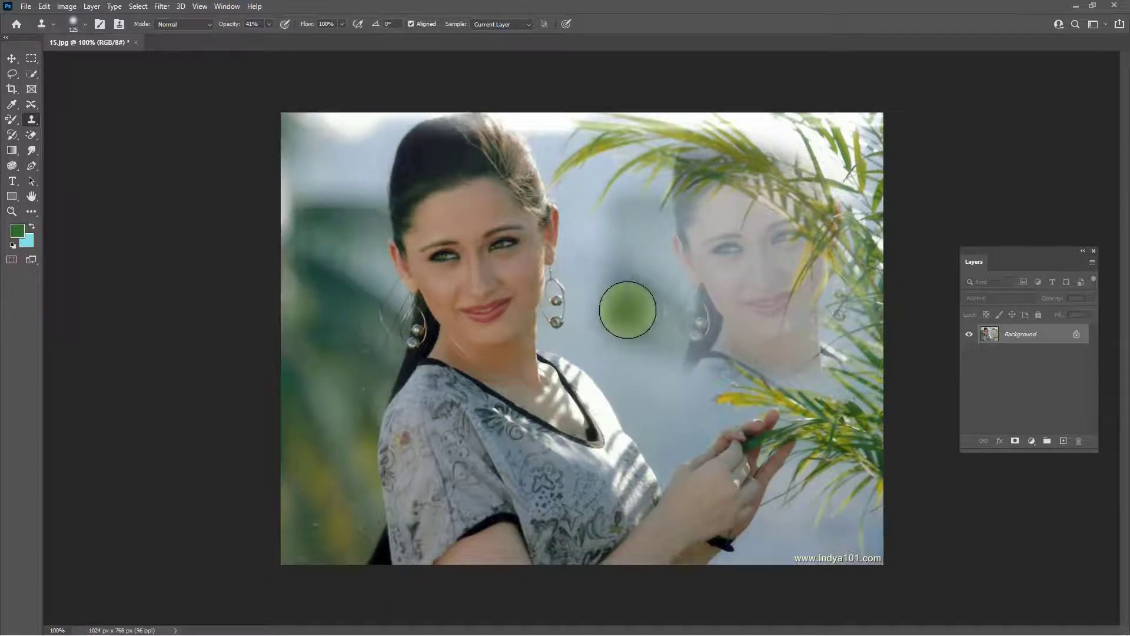
pyautogui.moveTo(828, 538)
pyautogui.mouseDown()
pyautogui.moveTo(864, 534)
pyautogui.moveTo(798, 535)
pyautogui.moveTo(867, 560)
pyautogui.moveTo(799, 562)
pyautogui.moveTo(834, 495)
pyautogui.moveTo(873, 529)
pyautogui.mouseUp()
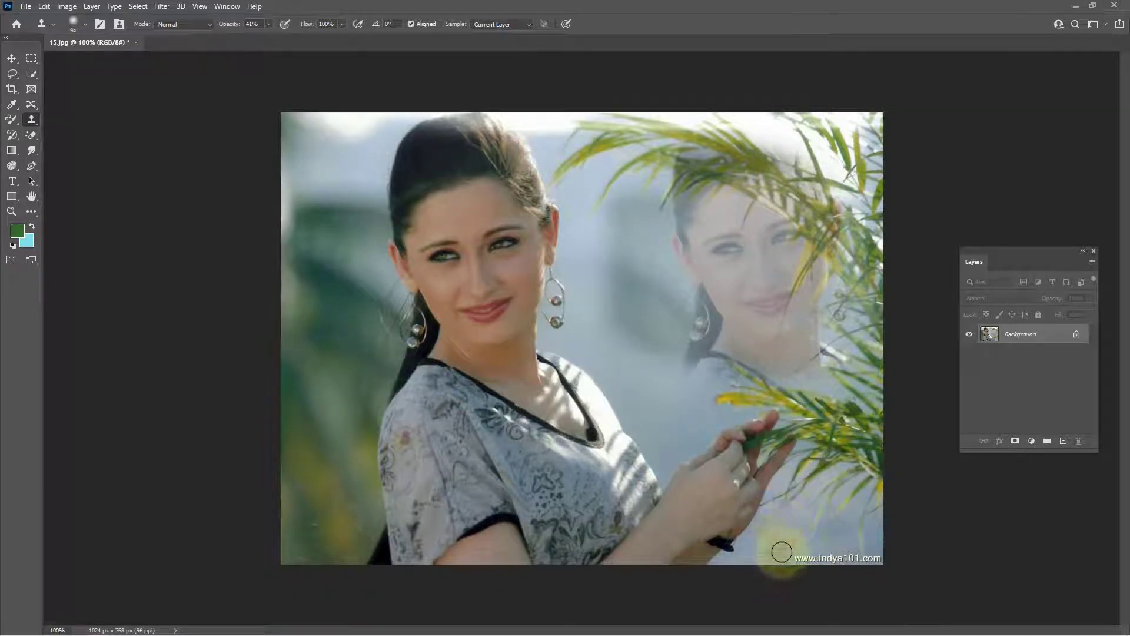
pyautogui.moveTo(786, 558); pyautogui.dragTo(813, 558)
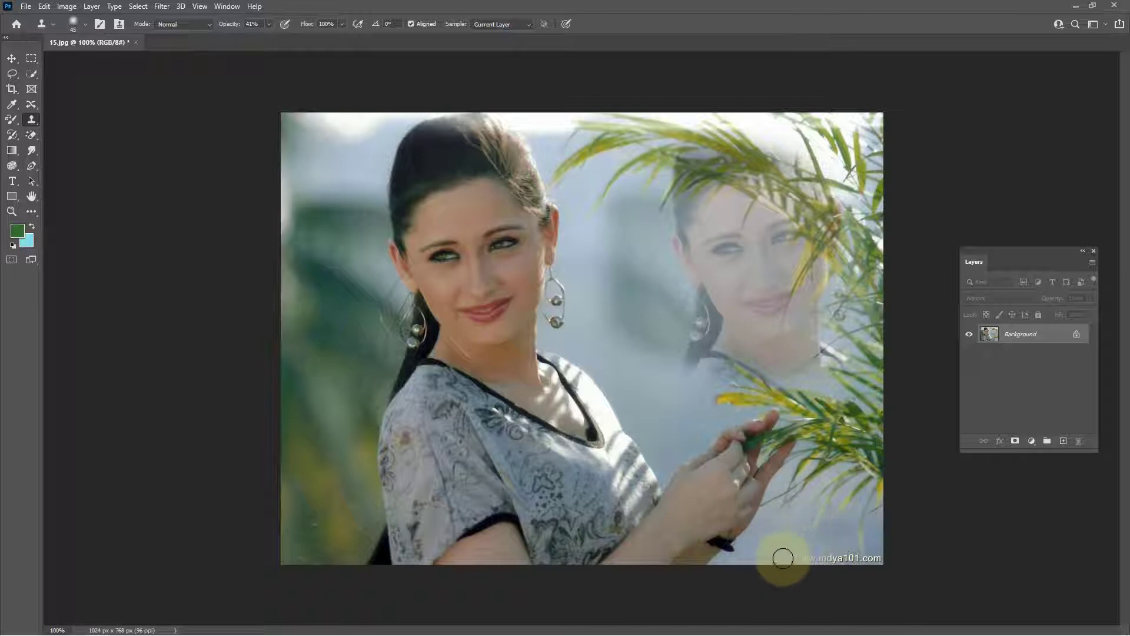
pyautogui.click(269, 24)
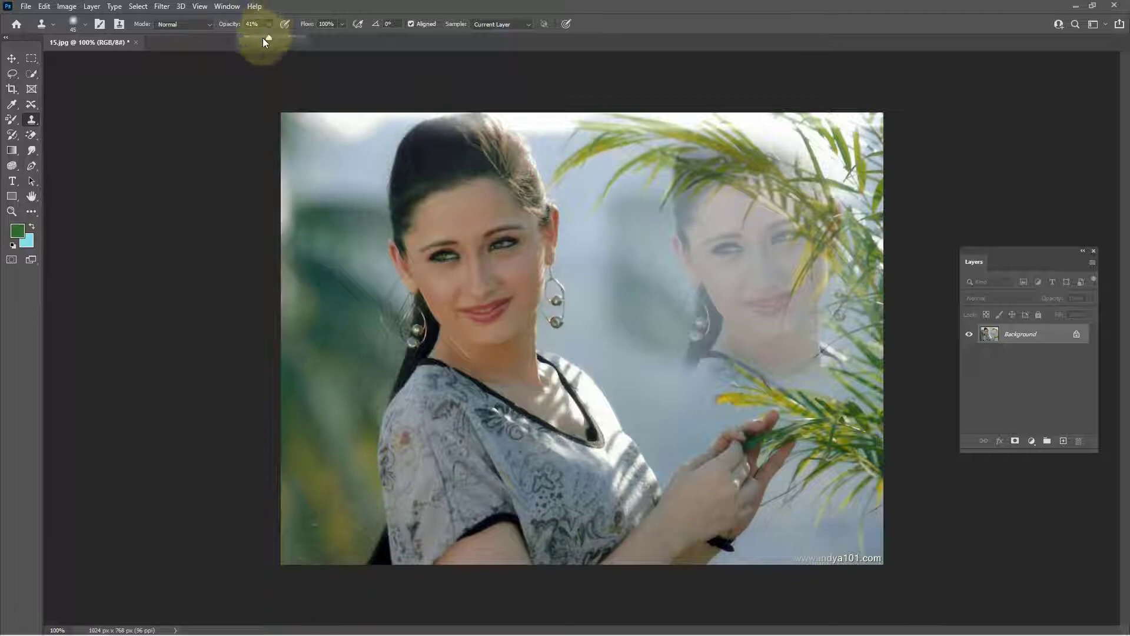
pyautogui.moveTo(295, 40)
pyautogui.mouseDown()
pyautogui.moveTo(797, 558)
pyautogui.moveTo(815, 562)
pyautogui.moveTo(786, 546)
pyautogui.moveTo(855, 557)
pyautogui.moveTo(814, 559)
pyautogui.moveTo(794, 546)
pyautogui.moveTo(828, 556)
pyautogui.moveTo(807, 557)
pyautogui.moveTo(825, 557)
pyautogui.moveTo(800, 550)
pyautogui.moveTo(882, 557)
pyautogui.moveTo(838, 561)
pyautogui.moveTo(820, 547)
pyautogui.moveTo(862, 547)
pyautogui.mouseUp()
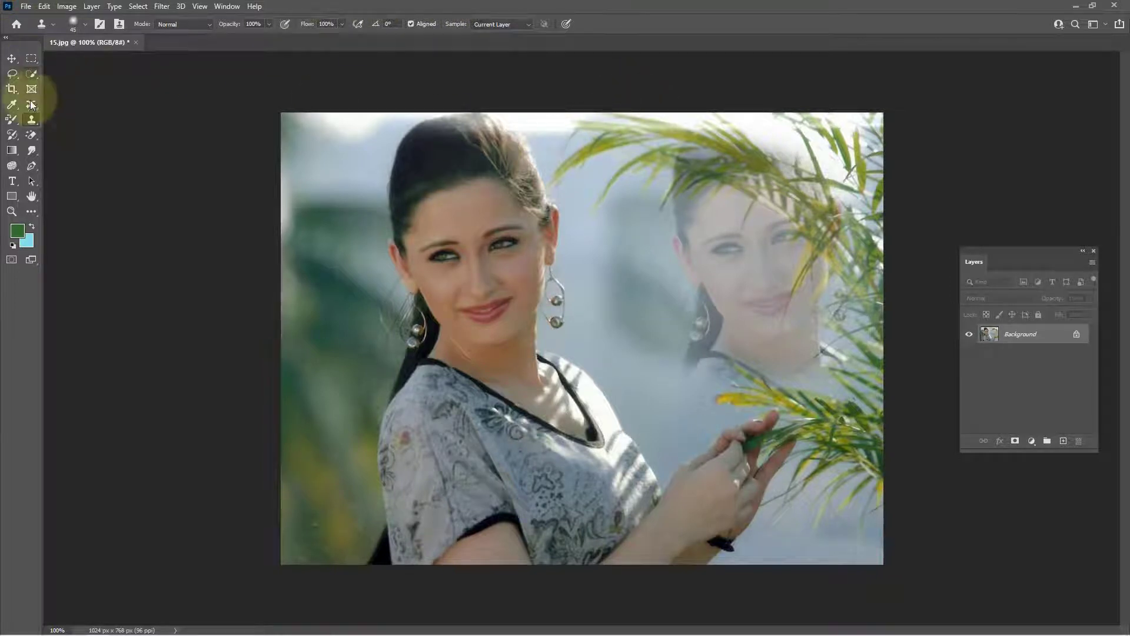
# Set the Clone Stamp mode to Color Burn and clone the woman's face onto the background on both sides of her
pyautogui.rightClick(32, 119)
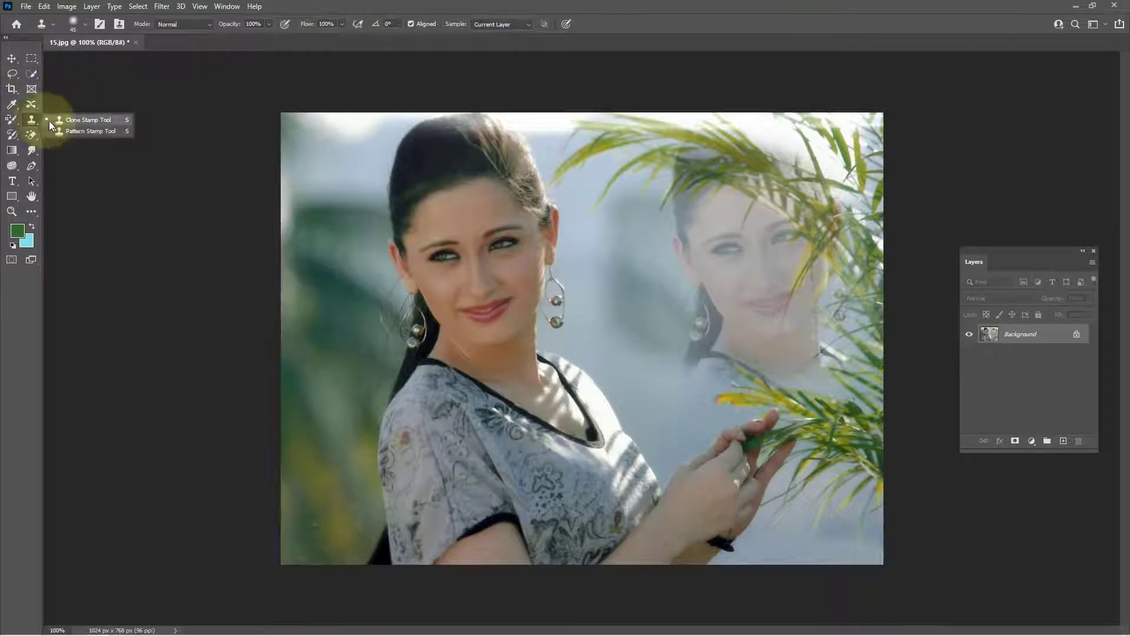
pyautogui.click(48, 121)
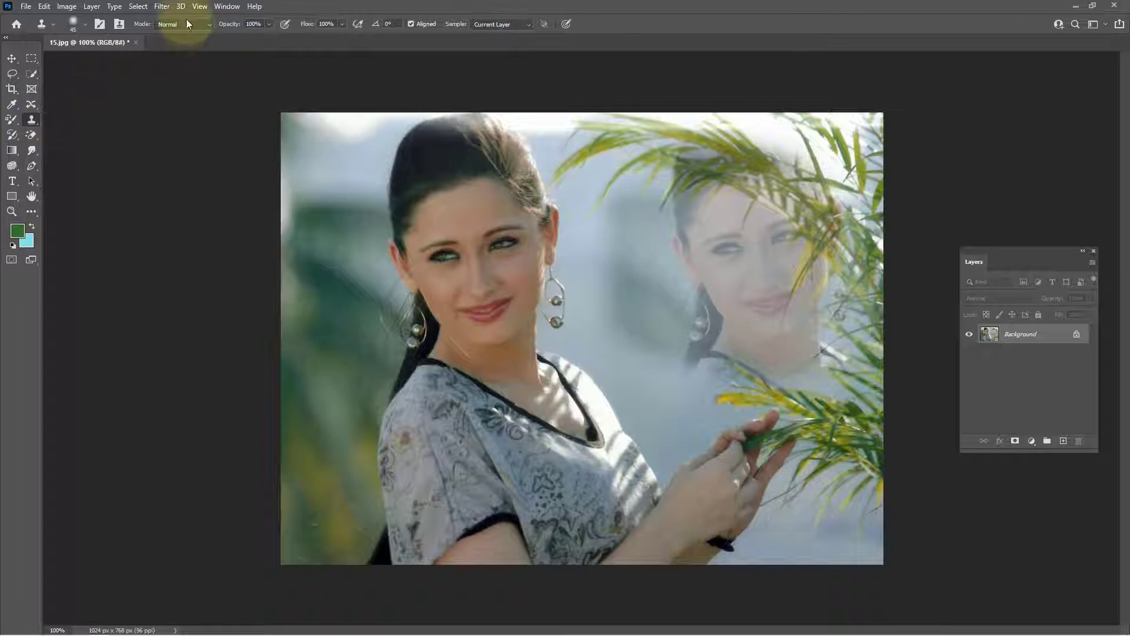
pyautogui.click(185, 22)
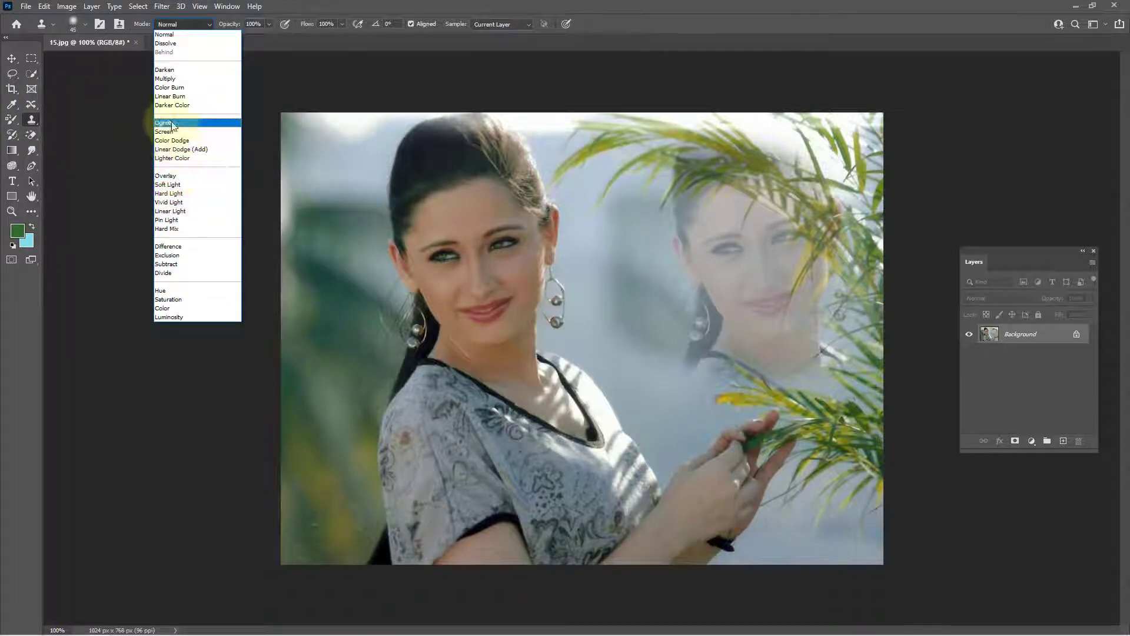
pyautogui.click(174, 89)
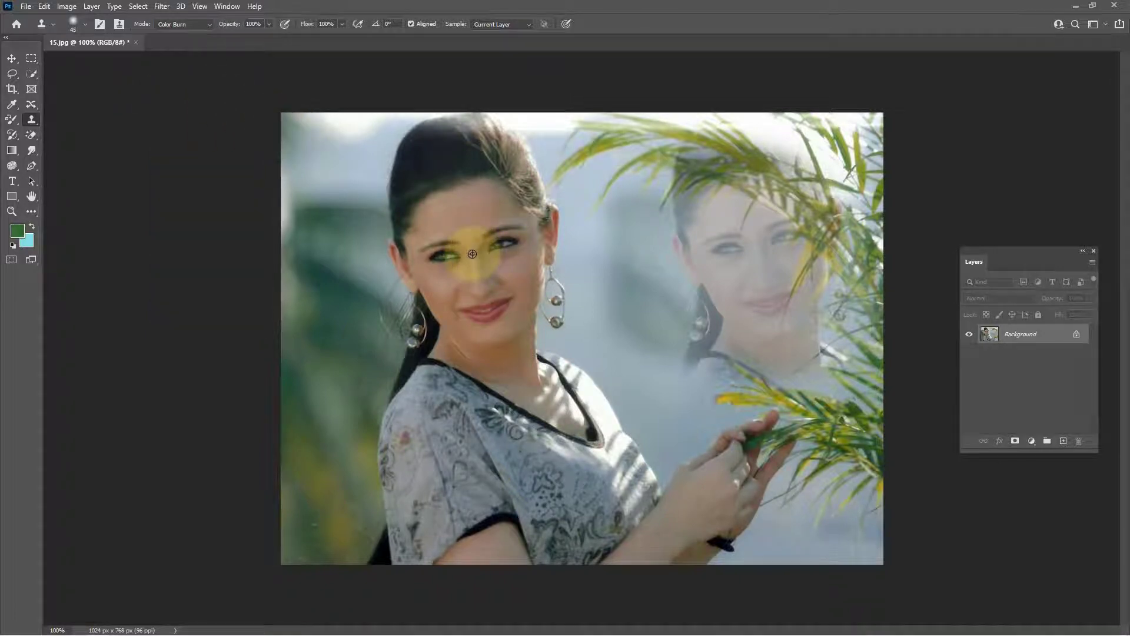
pyautogui.moveTo(297, 223)
pyautogui.mouseDown()
pyautogui.moveTo(332, 240)
pyautogui.moveTo(331, 192)
pyautogui.moveTo(303, 199)
pyautogui.moveTo(279, 256)
pyautogui.moveTo(348, 218)
pyautogui.moveTo(333, 205)
pyautogui.moveTo(350, 165)
pyautogui.moveTo(278, 202)
pyautogui.moveTo(270, 241)
pyautogui.moveTo(294, 285)
pyautogui.moveTo(286, 295)
pyautogui.moveTo(305, 286)
pyautogui.moveTo(289, 326)
pyautogui.moveTo(326, 297)
pyautogui.moveTo(275, 155)
pyautogui.moveTo(319, 208)
pyautogui.moveTo(318, 285)
pyautogui.mouseUp()
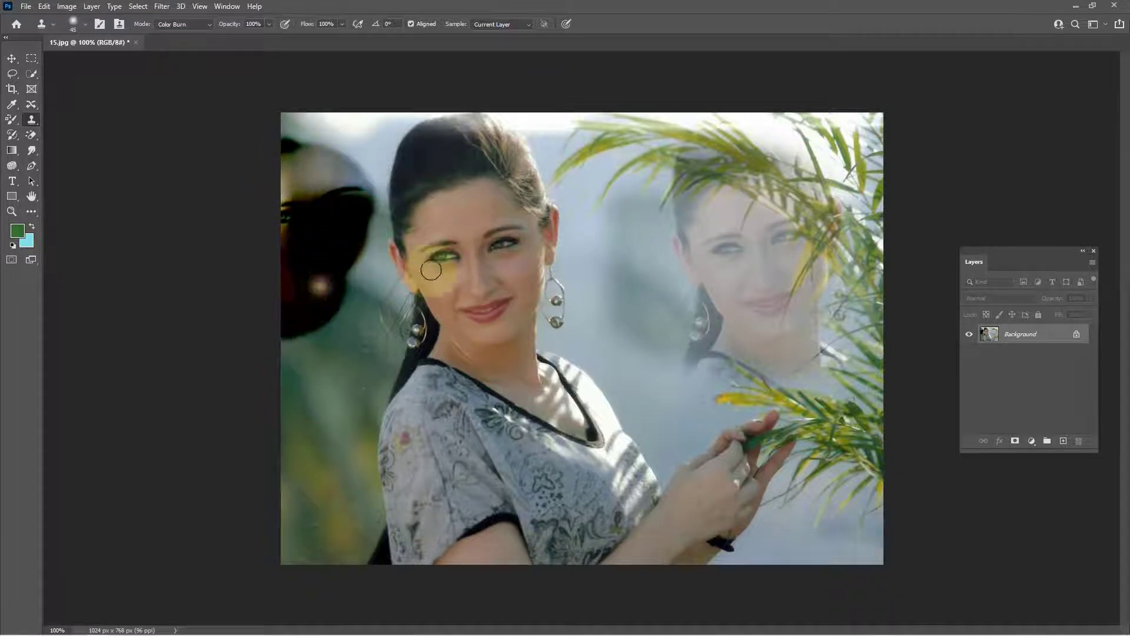
pyautogui.keyDown('alt'); pyautogui.click(463, 276); pyautogui.keyUp('alt')
pyautogui.moveTo(693, 284)
pyautogui.mouseDown()
pyautogui.moveTo(723, 268)
pyautogui.moveTo(642, 371)
pyautogui.moveTo(683, 312)
pyautogui.mouseUp()
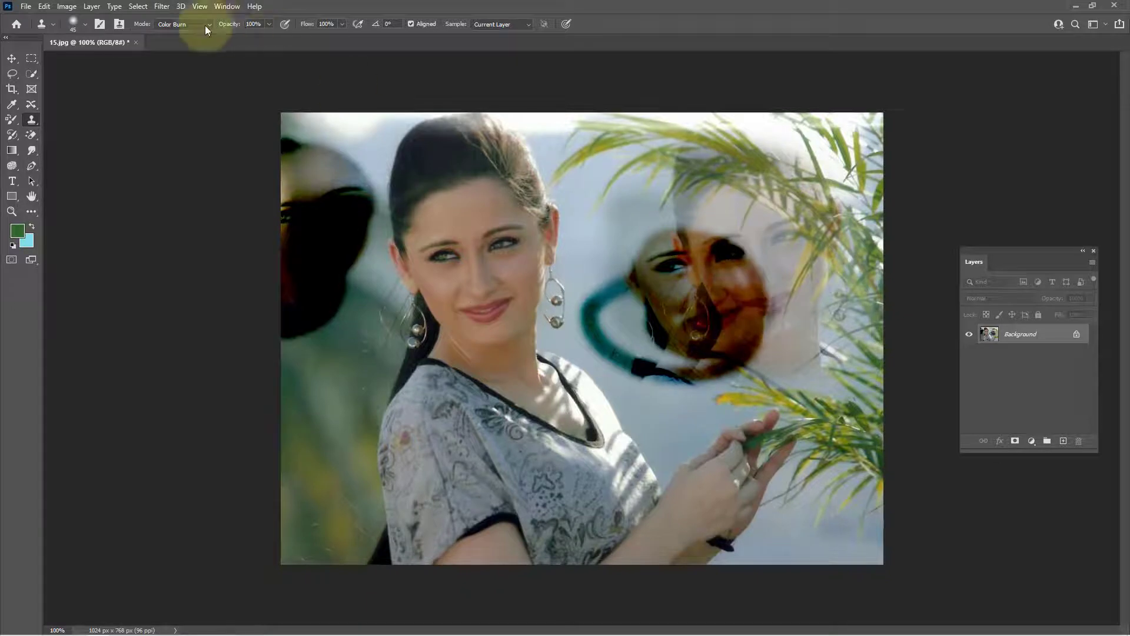
# Set the Clone Stamp mode back to Normal and clone the woman's face over the burned patch beside the palm leaves
pyautogui.click(210, 24)
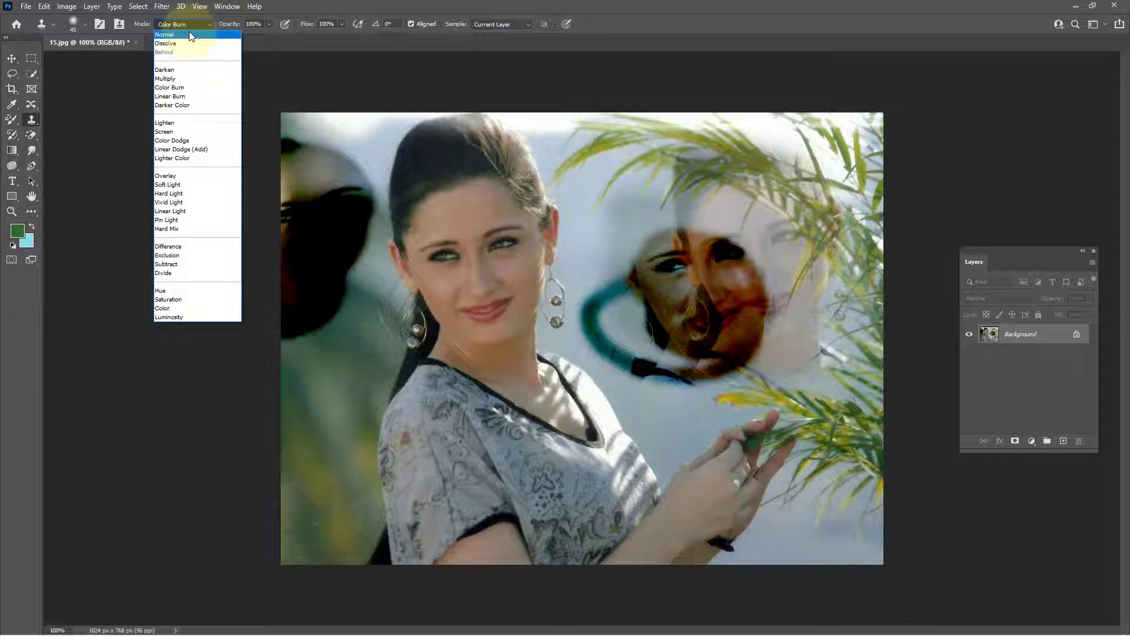
pyautogui.click(189, 35)
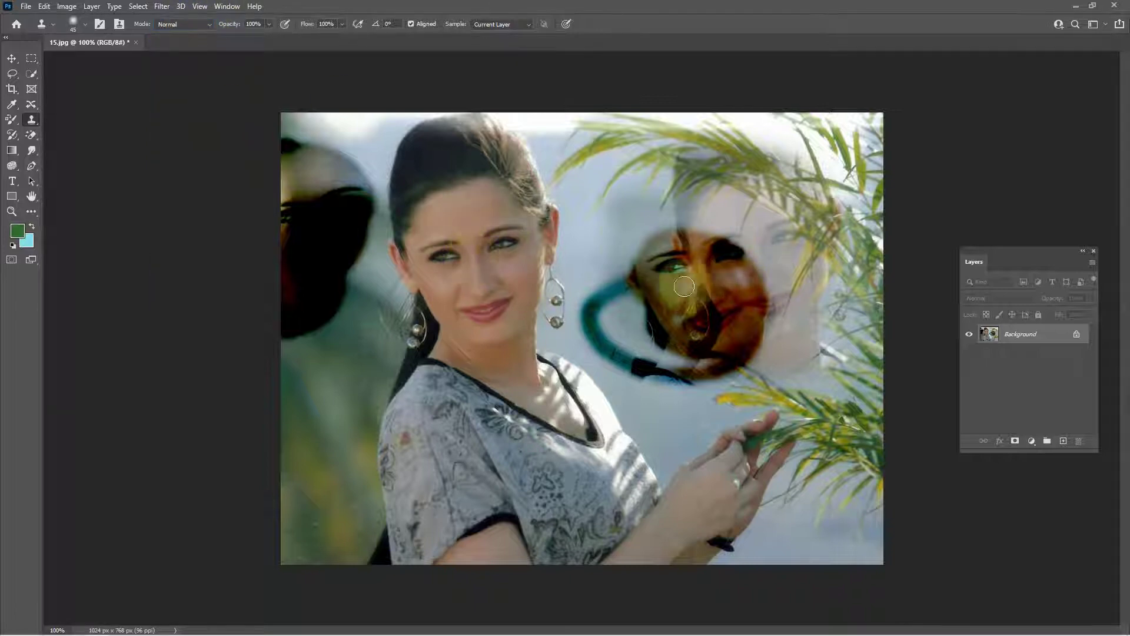
pyautogui.moveTo(684, 286)
pyautogui.mouseDown()
pyautogui.moveTo(610, 275)
pyautogui.moveTo(661, 305)
pyautogui.moveTo(695, 352)
pyautogui.moveTo(679, 341)
pyautogui.moveTo(768, 314)
pyautogui.moveTo(734, 354)
pyautogui.moveTo(727, 345)
pyautogui.moveTo(715, 358)
pyautogui.moveTo(734, 344)
pyautogui.moveTo(745, 356)
pyautogui.moveTo(640, 350)
pyautogui.moveTo(649, 281)
pyautogui.moveTo(598, 291)
pyautogui.moveTo(604, 258)
pyautogui.moveTo(726, 276)
pyautogui.moveTo(674, 246)
pyautogui.mouseUp()
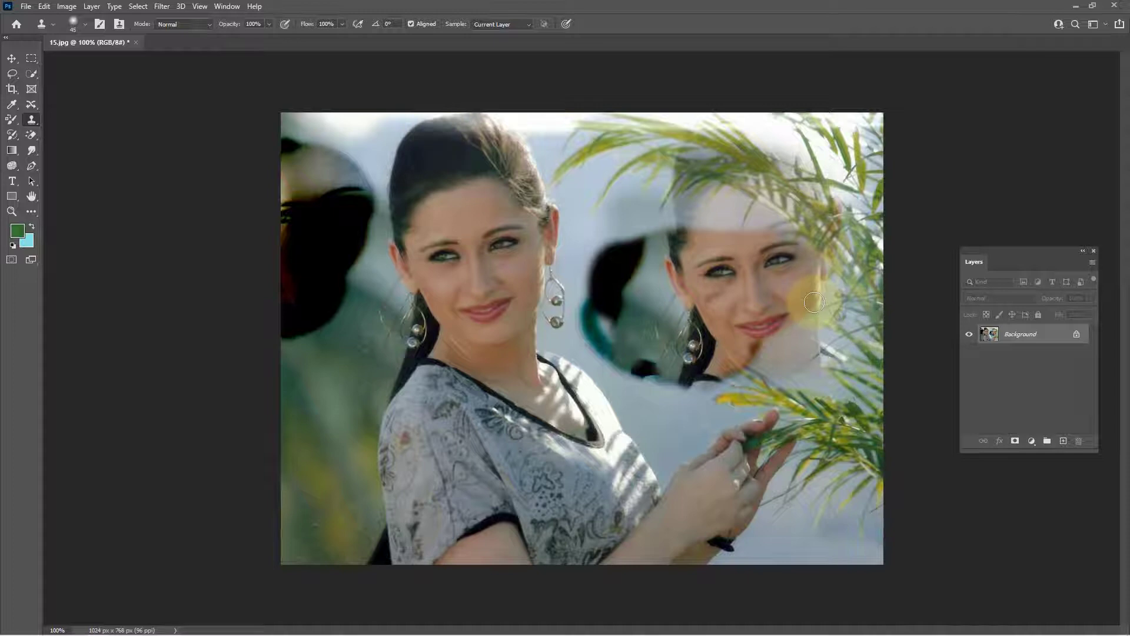
# Duplicate the Background layer and, on the copy, clone the woman's eyes and forehead into the gap beside her
pyautogui.hotkey('ctrl', 'j')
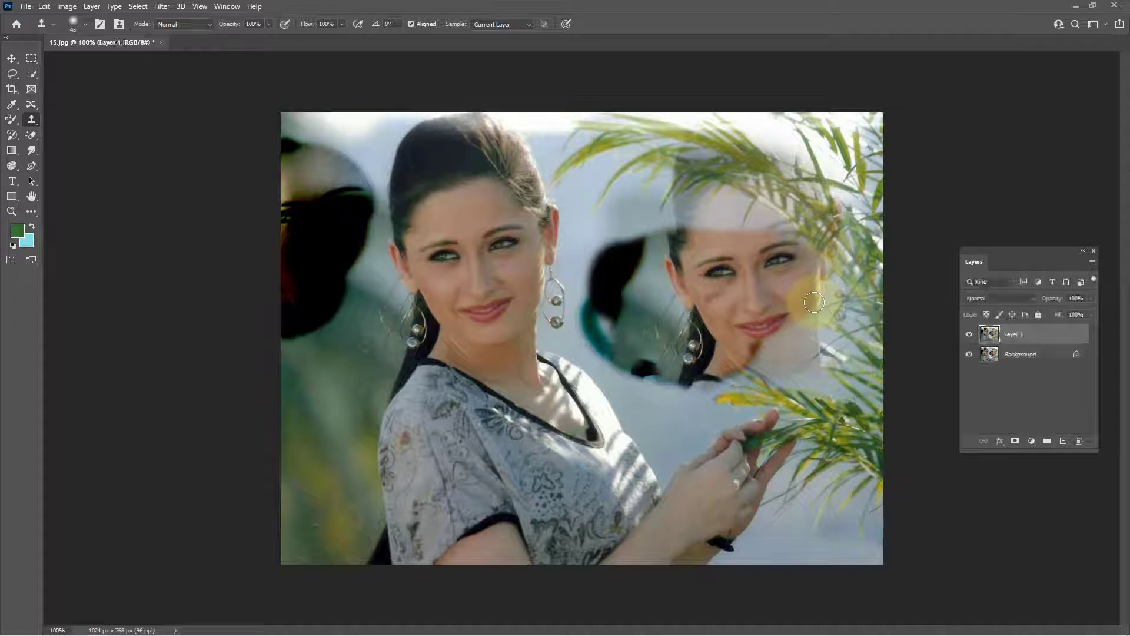
pyautogui.keyDown('alt'); pyautogui.click(471, 256); pyautogui.keyUp('alt')
pyautogui.moveTo(594, 258)
pyautogui.mouseDown()
pyautogui.moveTo(618, 250)
pyautogui.moveTo(616, 268)
pyautogui.moveTo(639, 212)
pyautogui.moveTo(624, 194)
pyautogui.mouseUp()
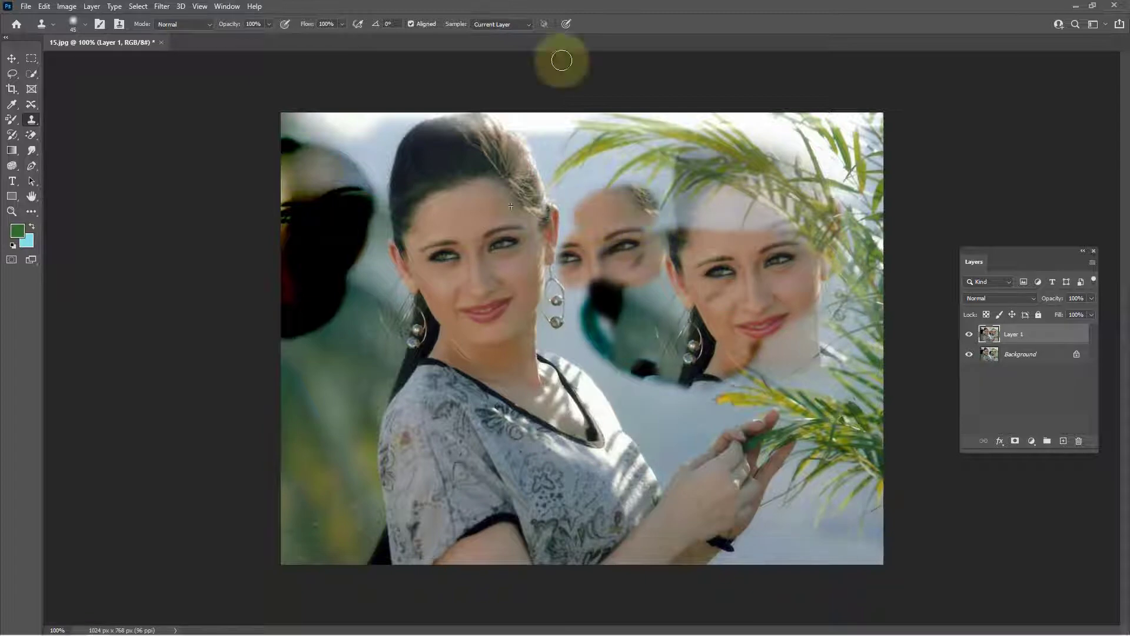
# Set sampling to All Layers, add a new empty layer, and clone the woman's eyes and nose beside the previous copy
pyautogui.click(504, 23)
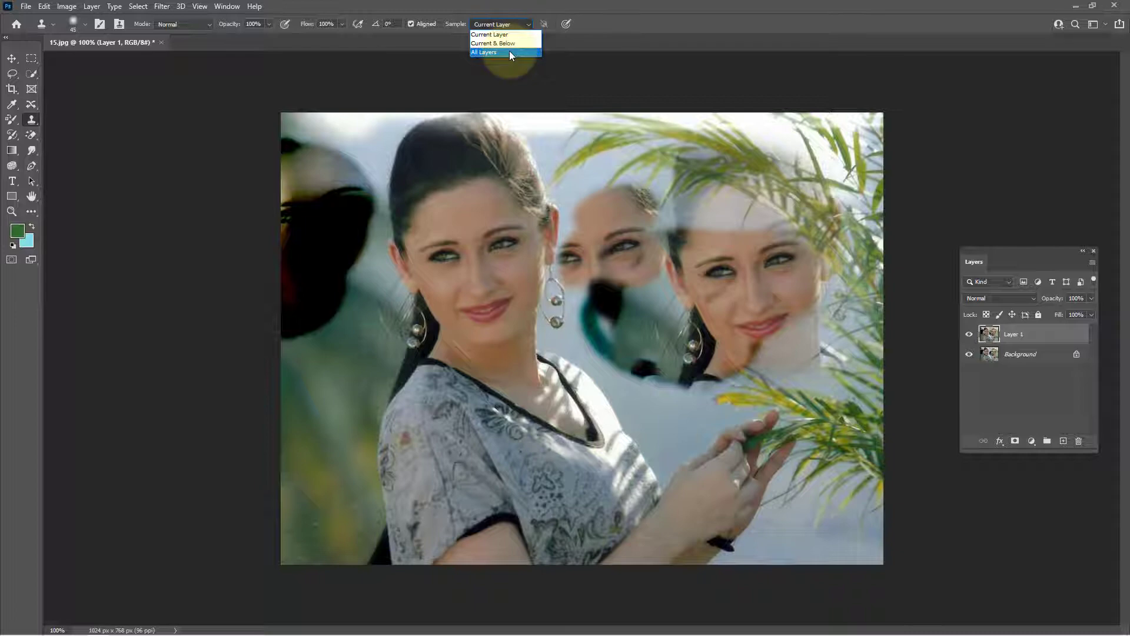
pyautogui.click(509, 51)
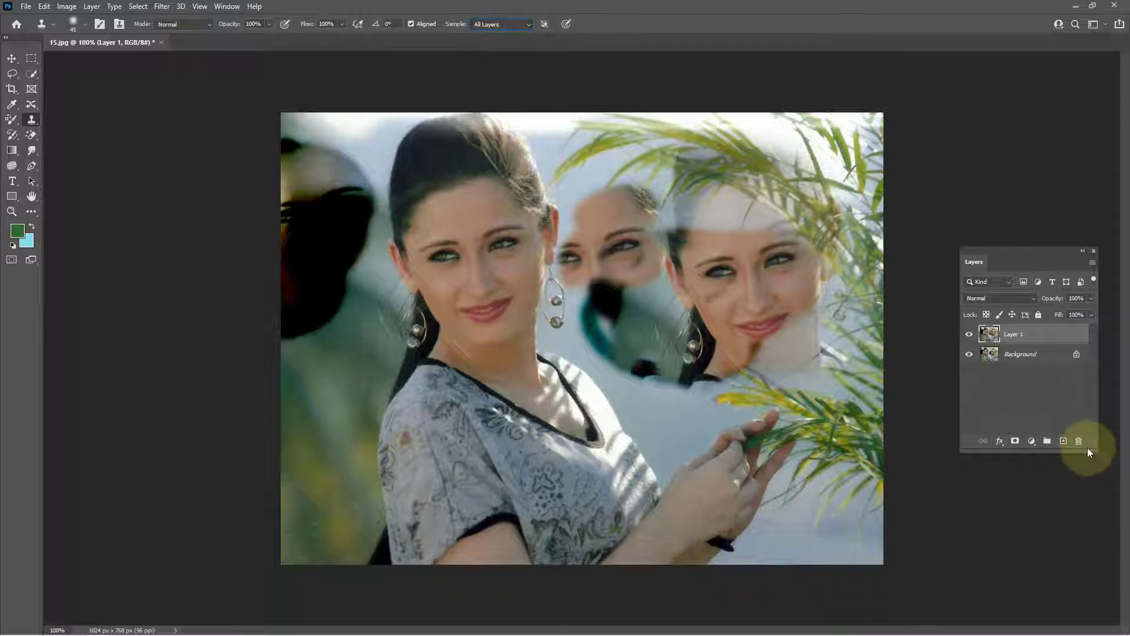
pyautogui.click(1065, 443)
pyautogui.keyDown('alt'); pyautogui.click(464, 263); pyautogui.keyUp('alt')
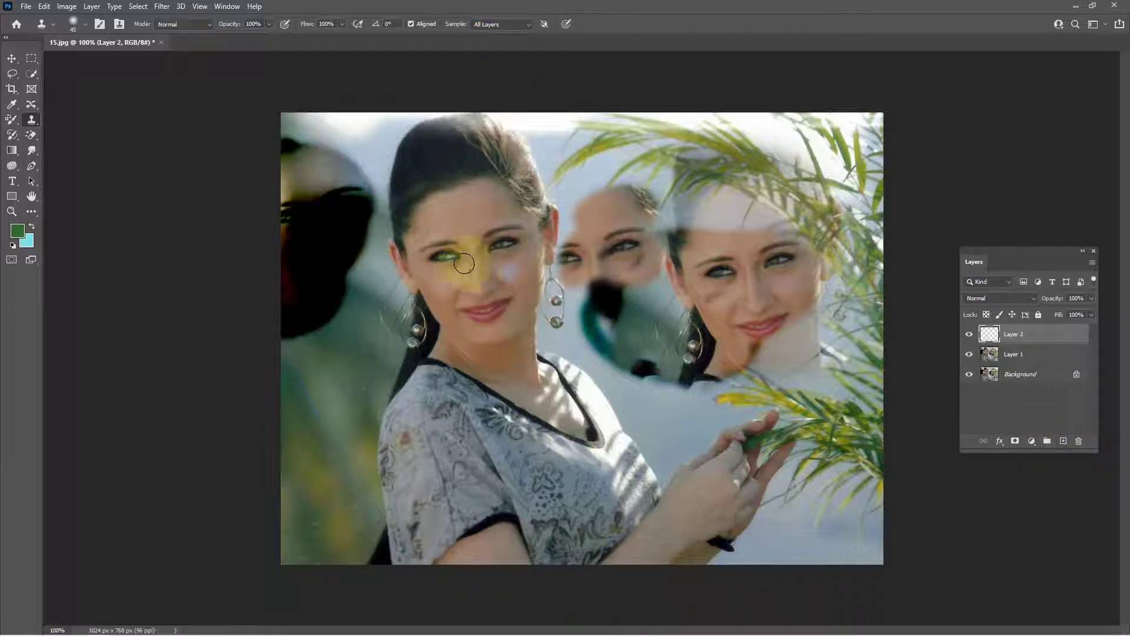
pyautogui.moveTo(622, 243)
pyautogui.mouseDown()
pyautogui.moveTo(675, 242)
pyautogui.moveTo(647, 228)
pyautogui.moveTo(664, 217)
pyautogui.moveTo(655, 214)
pyautogui.mouseUp()
# Try to clone the woman's forehead on Layer 2 with sampling set to Current Layer
pyautogui.click(506, 24)
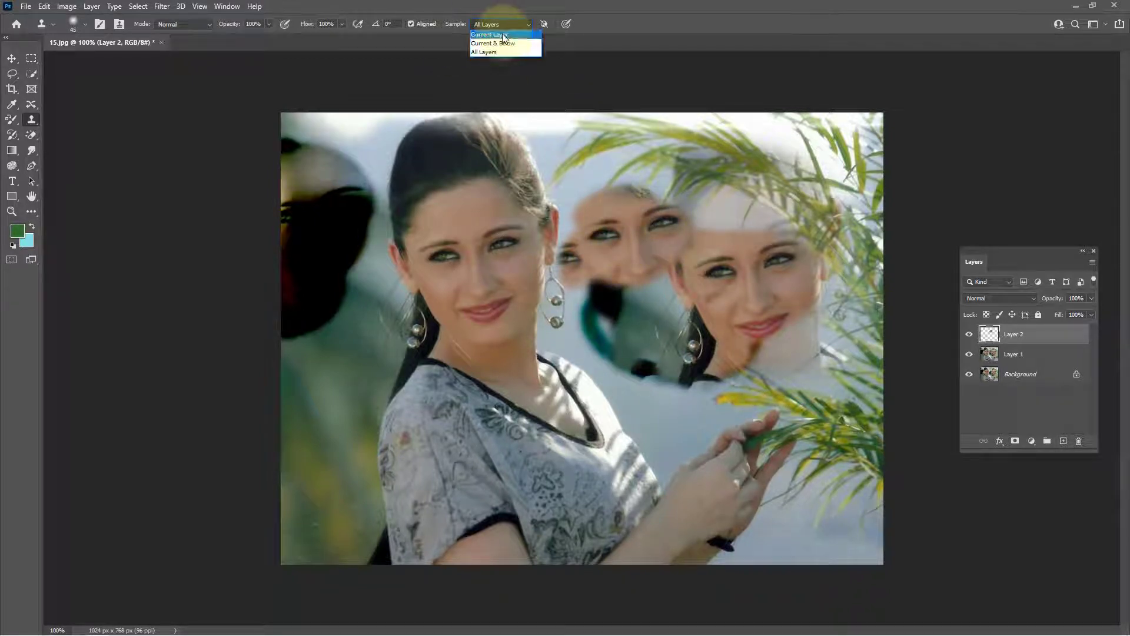
pyautogui.click(494, 34)
pyautogui.keyDown('alt'); pyautogui.click(472, 228); pyautogui.keyUp('alt')
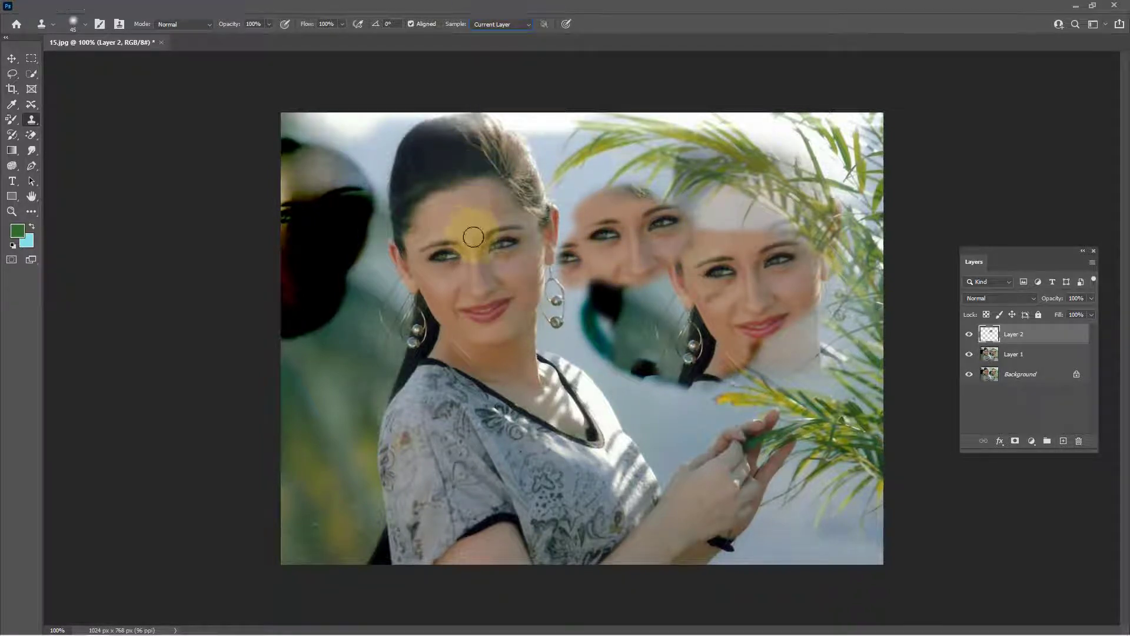
pyautogui.moveTo(514, 230)
pyautogui.mouseDown()
pyautogui.moveTo(635, 219)
pyautogui.moveTo(642, 187)
pyautogui.moveTo(661, 245)
pyautogui.moveTo(596, 298)
pyautogui.moveTo(615, 238)
pyautogui.moveTo(653, 229)
pyautogui.moveTo(627, 207)
pyautogui.mouseUp()
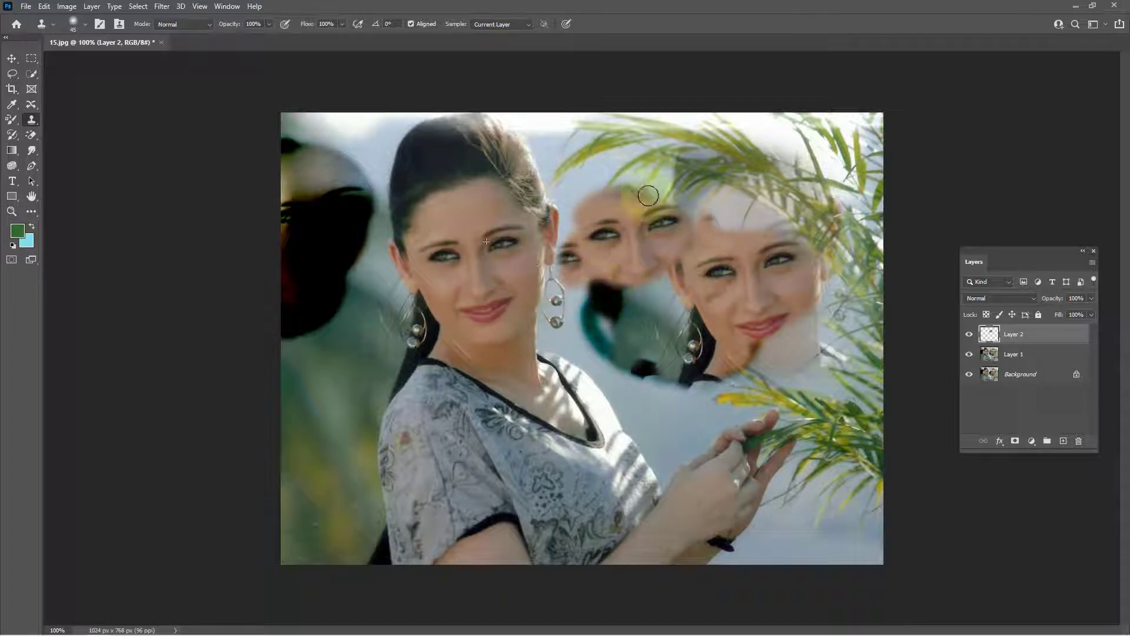
# Set sampling to All Layers, pick the rough 25 px brush tip, and clone the woman's upper face above the previous copies
pyautogui.click(496, 24)
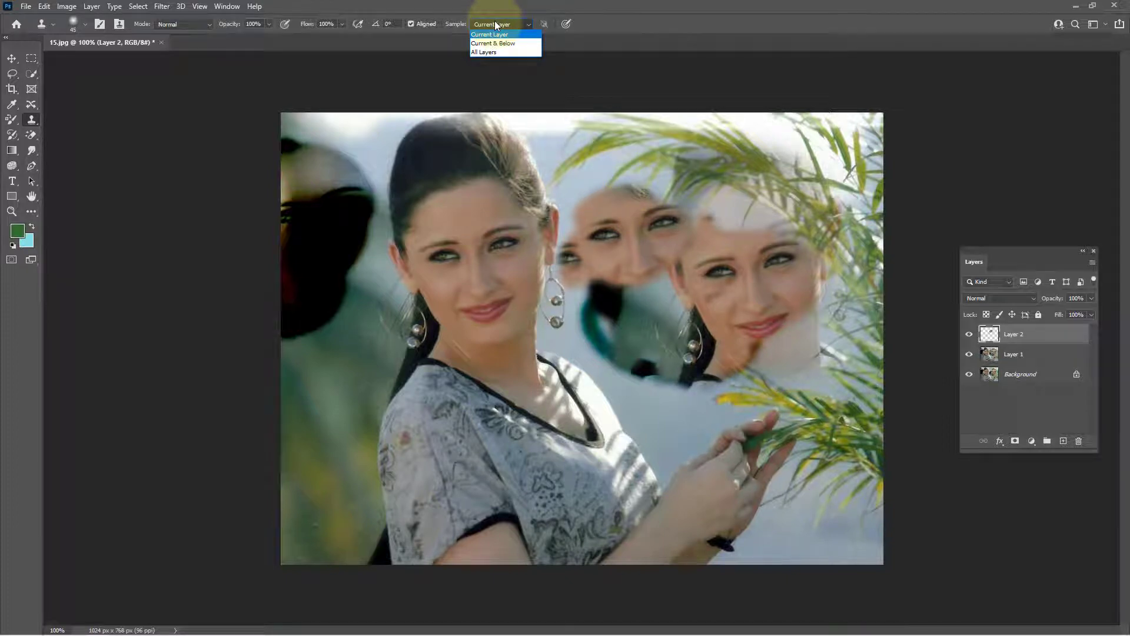
pyautogui.click(491, 52)
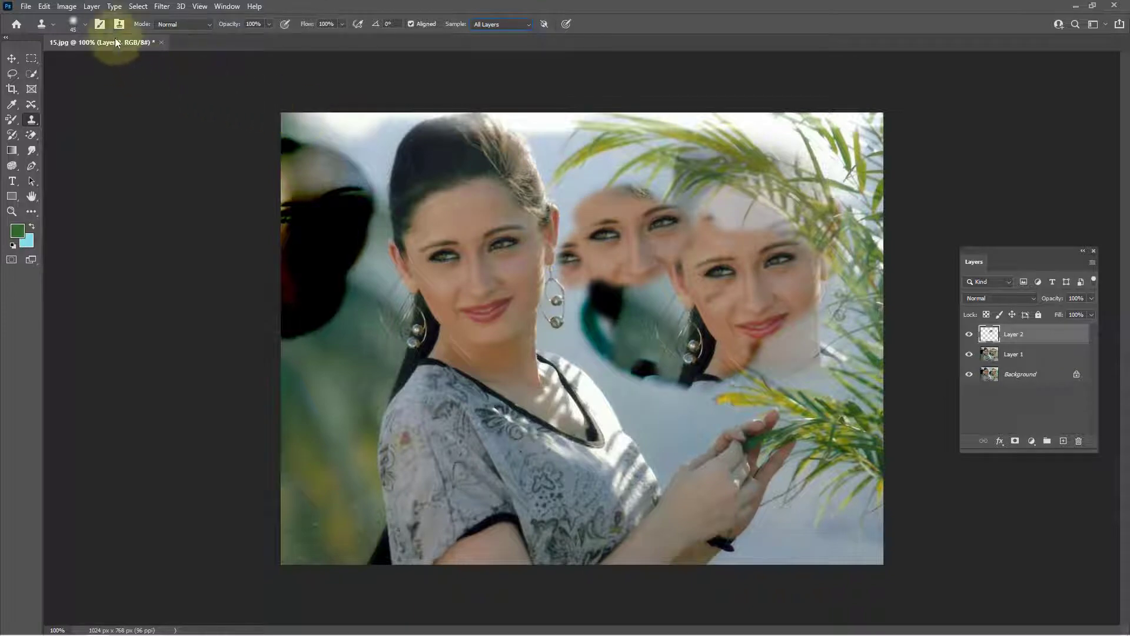
pyautogui.click(106, 25)
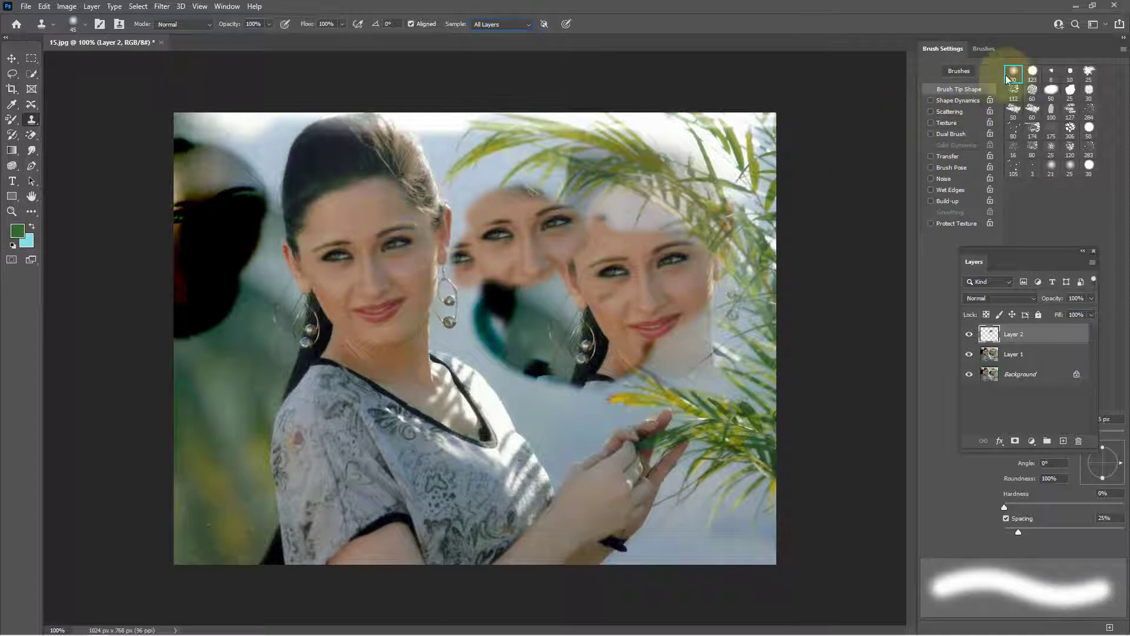
pyautogui.click(1089, 72)
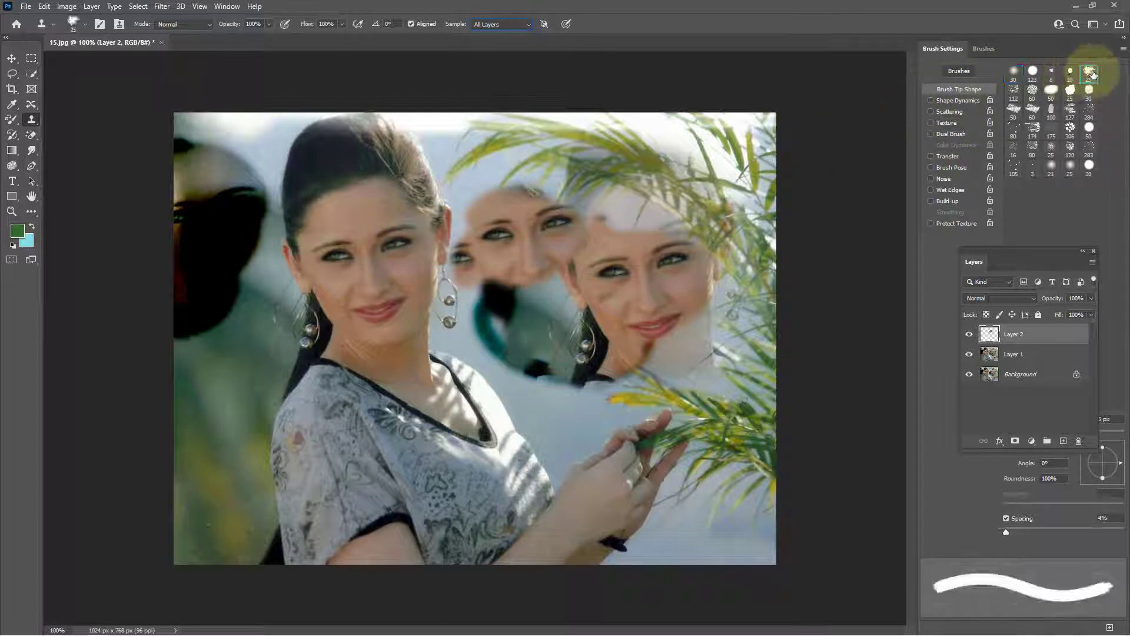
pyautogui.keyDown('alt'); pyautogui.click(368, 276); pyautogui.keyUp('alt')
pyautogui.moveTo(537, 229)
pyautogui.mouseDown()
pyautogui.moveTo(576, 219)
pyautogui.moveTo(558, 182)
pyautogui.moveTo(572, 172)
pyautogui.moveTo(531, 159)
pyautogui.moveTo(505, 169)
pyautogui.mouseUp()
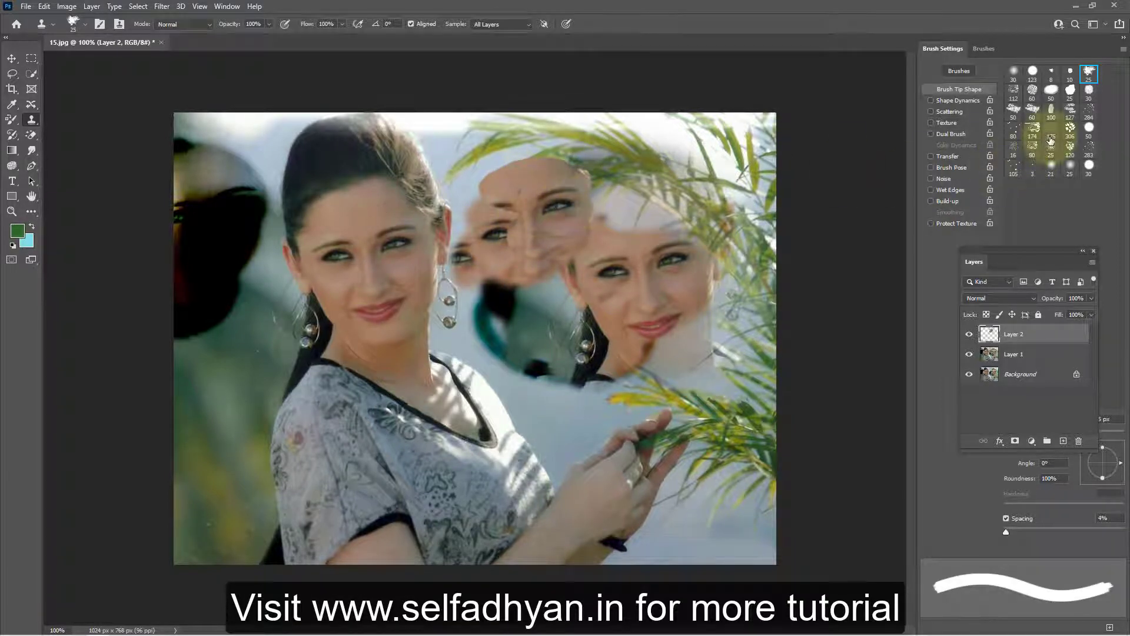
# Choose the 306 px leaf-shaped brush tip and clone the woman's head, sampled between her eyes, over the earlier copies
pyautogui.click(1071, 130)
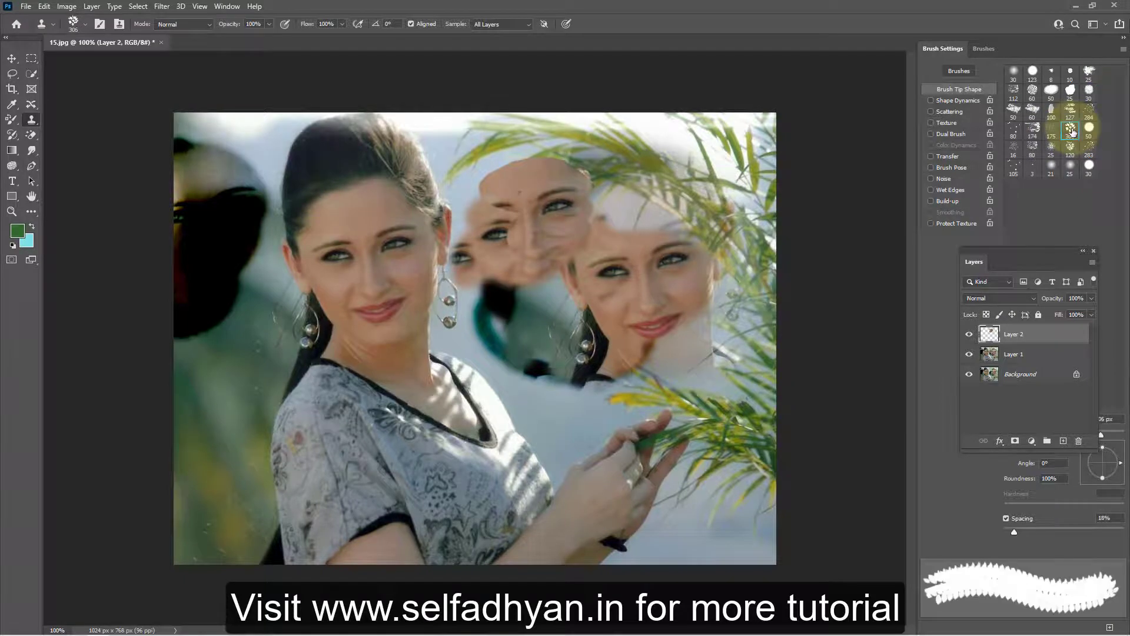
pyautogui.keyDown('alt'); pyautogui.click(365, 251); pyautogui.keyUp('alt')
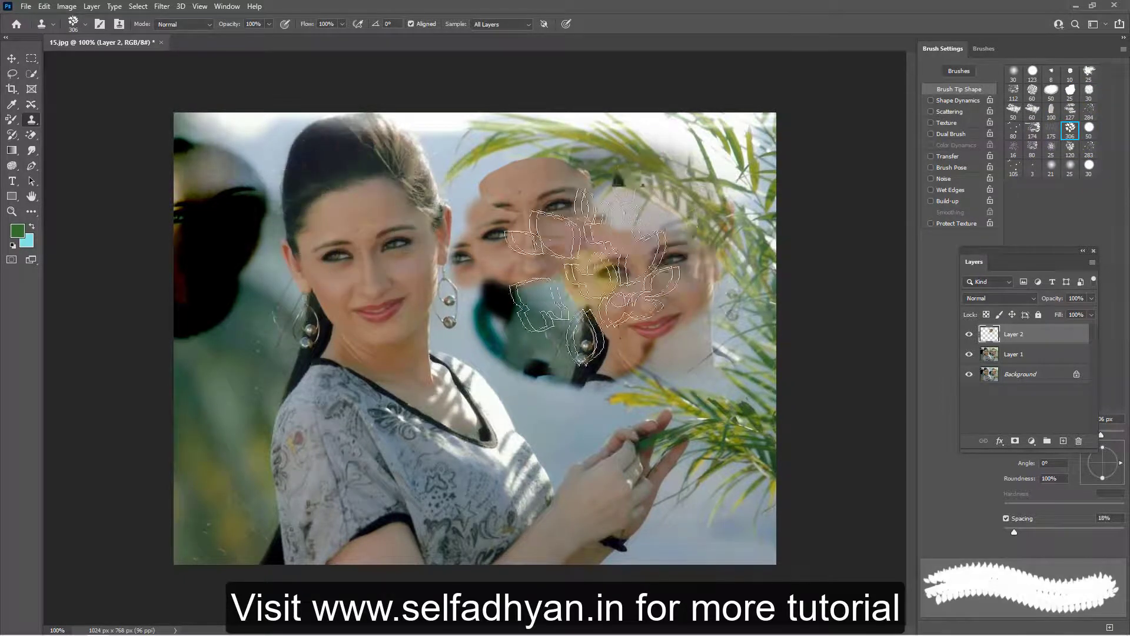
pyautogui.moveTo(609, 270)
pyautogui.mouseDown()
pyautogui.moveTo(649, 300)
pyautogui.moveTo(625, 231)
pyautogui.moveTo(611, 281)
pyautogui.mouseUp()
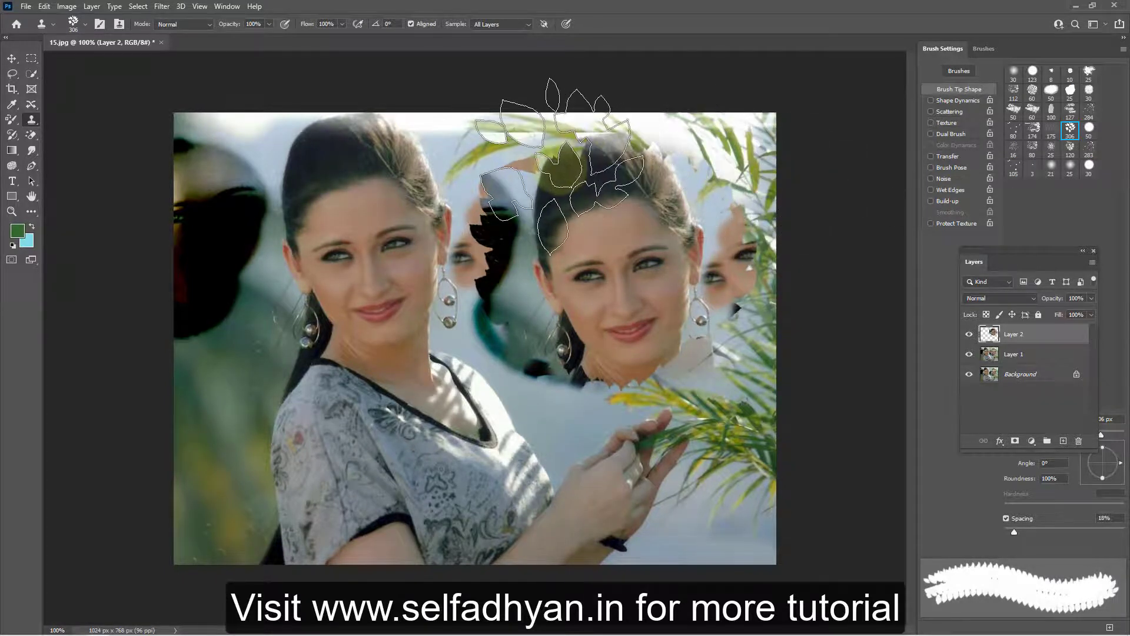
# Create a 1016 x 1280 px, 72 ppi document and clone the woman's portrait from 15.jpg onto its white background
pyautogui.hotkey('ctrl', 'n')
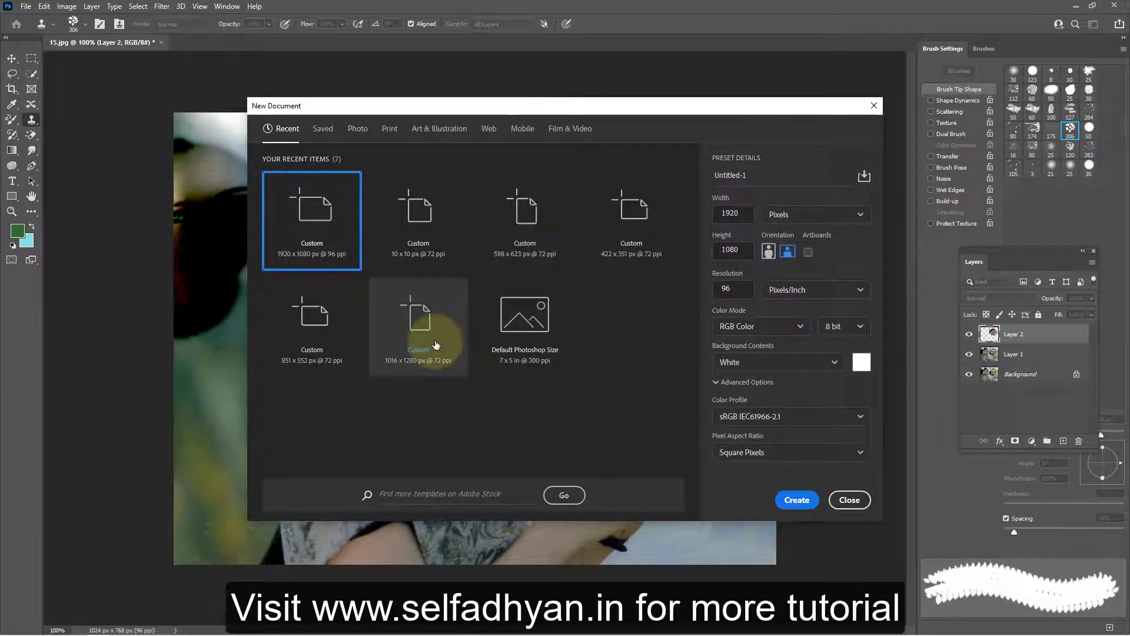
pyautogui.click(435, 345)
pyautogui.click(313, 327)
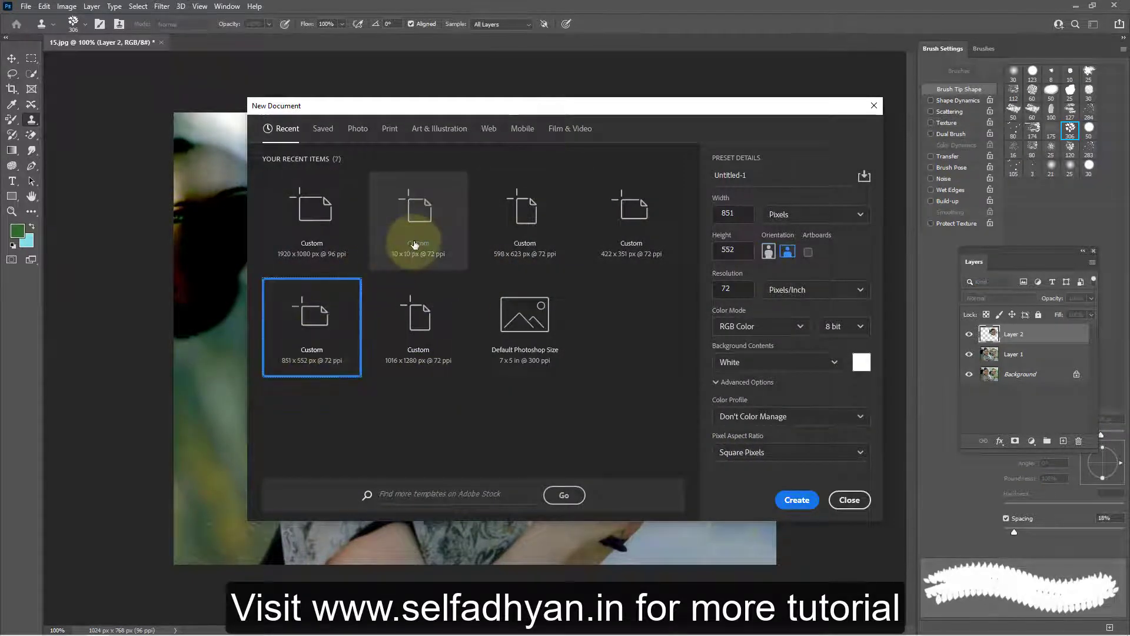
pyautogui.click(433, 328)
pyautogui.click(789, 502)
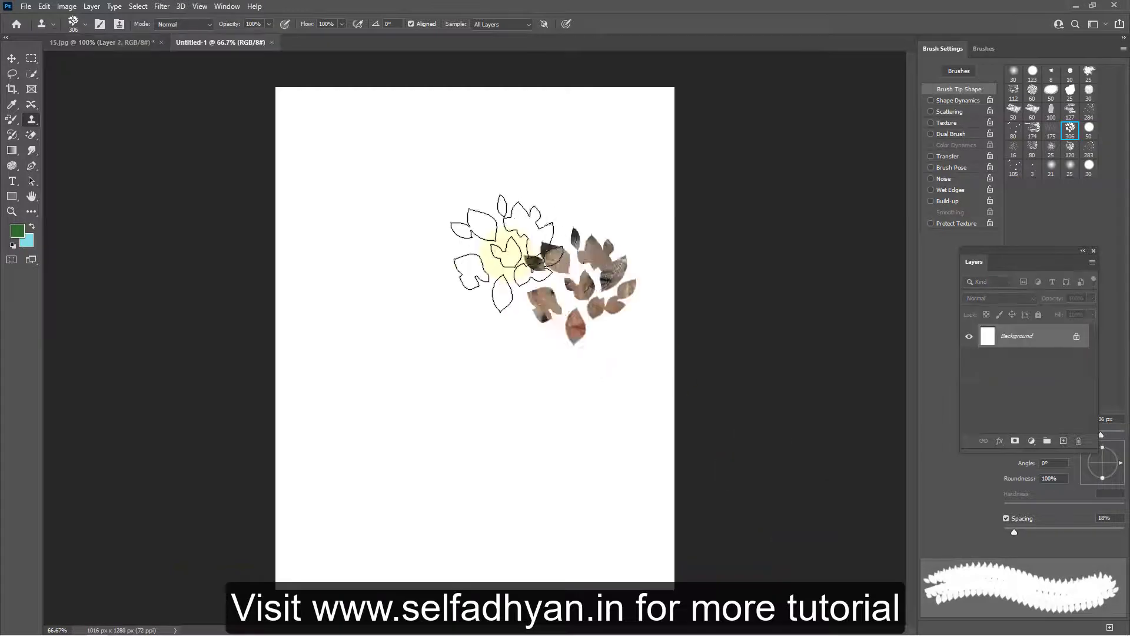
pyautogui.moveTo(511, 256)
pyautogui.mouseDown()
pyautogui.moveTo(444, 234)
pyautogui.moveTo(424, 343)
pyautogui.moveTo(544, 237)
pyautogui.moveTo(454, 246)
pyautogui.moveTo(453, 349)
pyautogui.moveTo(507, 322)
pyautogui.moveTo(498, 213)
pyautogui.moveTo(488, 278)
pyautogui.moveTo(550, 302)
pyautogui.moveTo(456, 210)
pyautogui.moveTo(451, 270)
pyautogui.mouseUp()
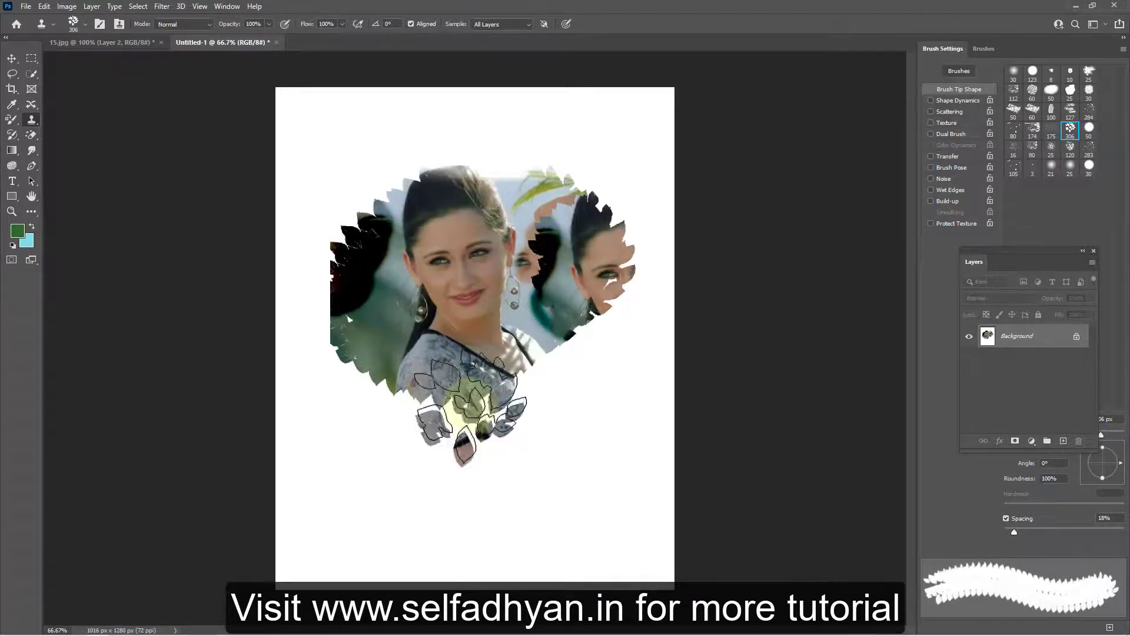
# Return to 15.jpg, replace the brush settings with the clone source settings, and reposition the layer list
pyautogui.click(122, 43)
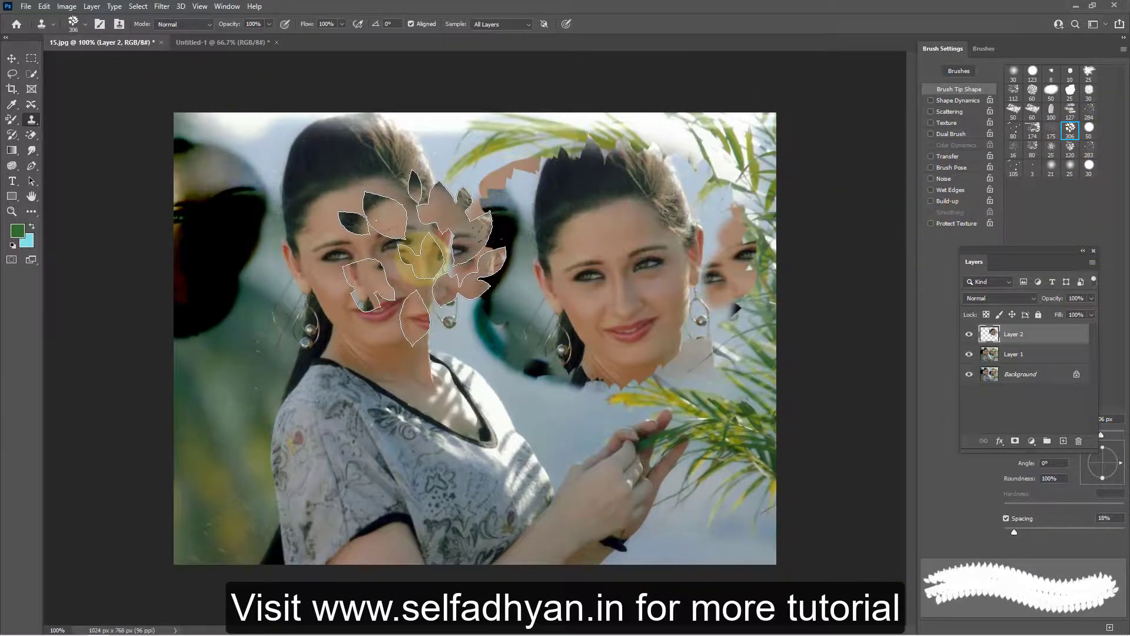
pyautogui.press('F5')
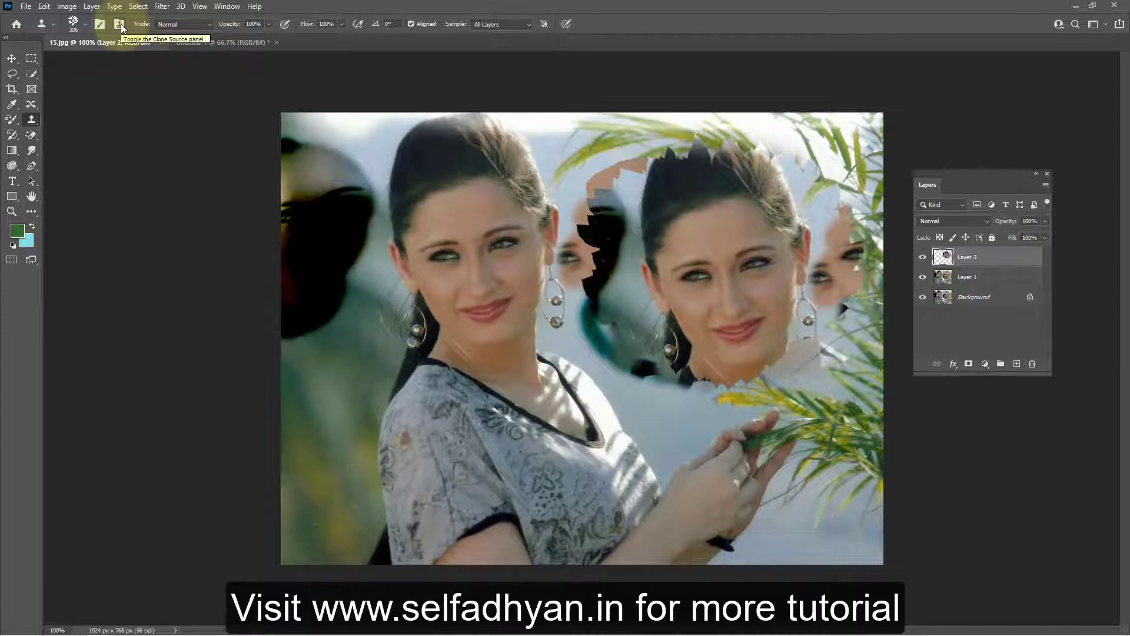
pyautogui.click(120, 24)
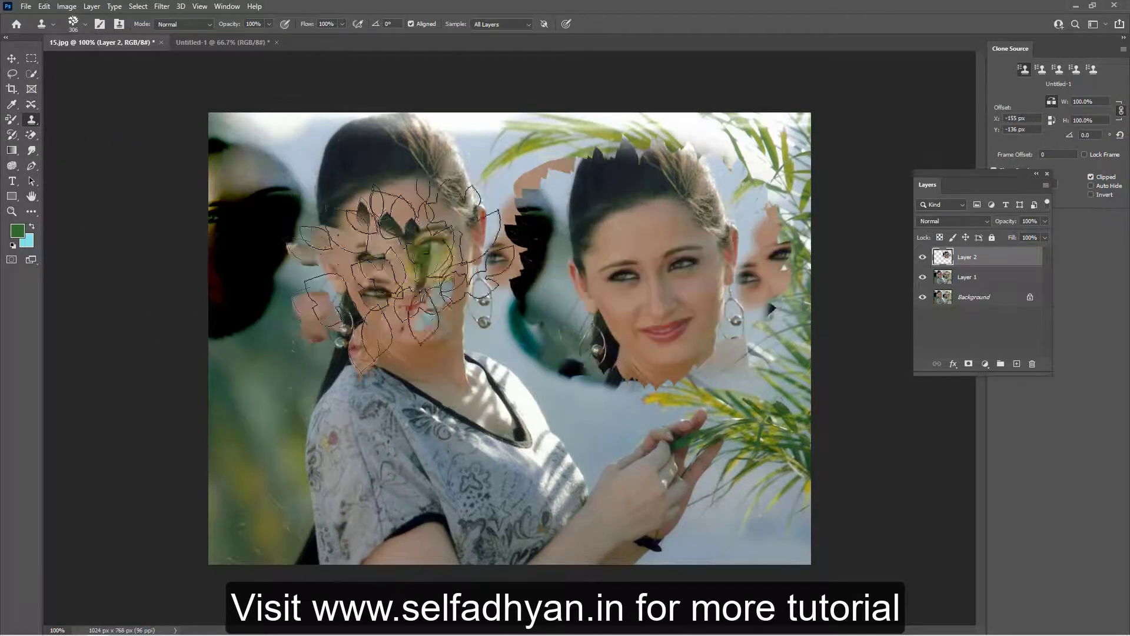
pyautogui.moveTo(991, 170); pyautogui.dragTo(955, 237)
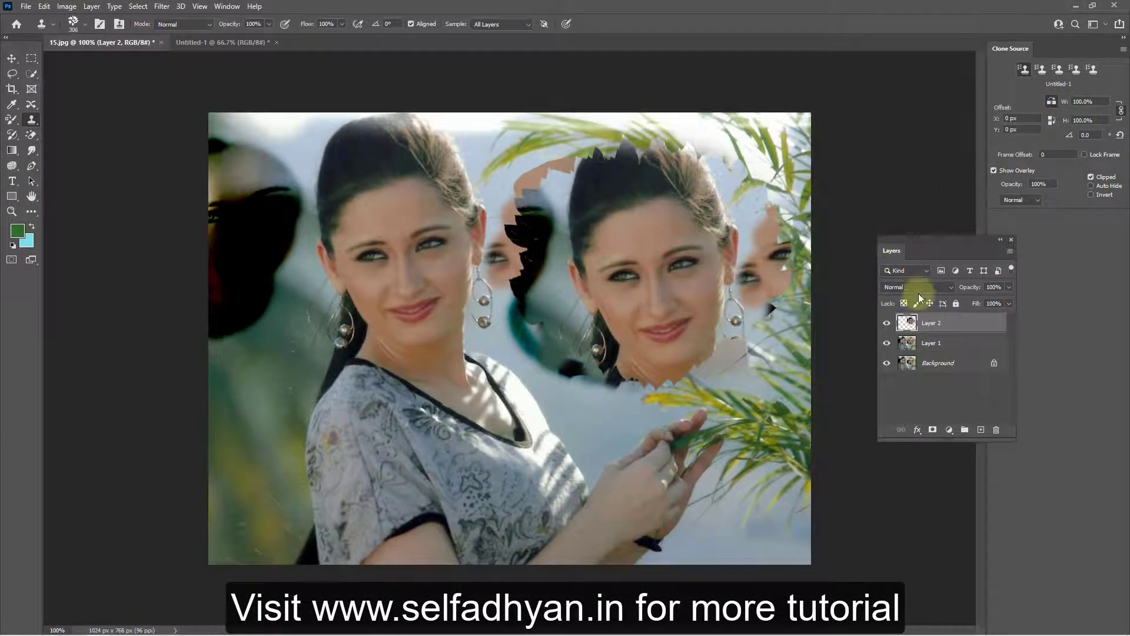
# Delete Layer 2 and Layer 1 and revert 15.jpg to its saved state
pyautogui.moveTo(939, 329); pyautogui.dragTo(997, 429)
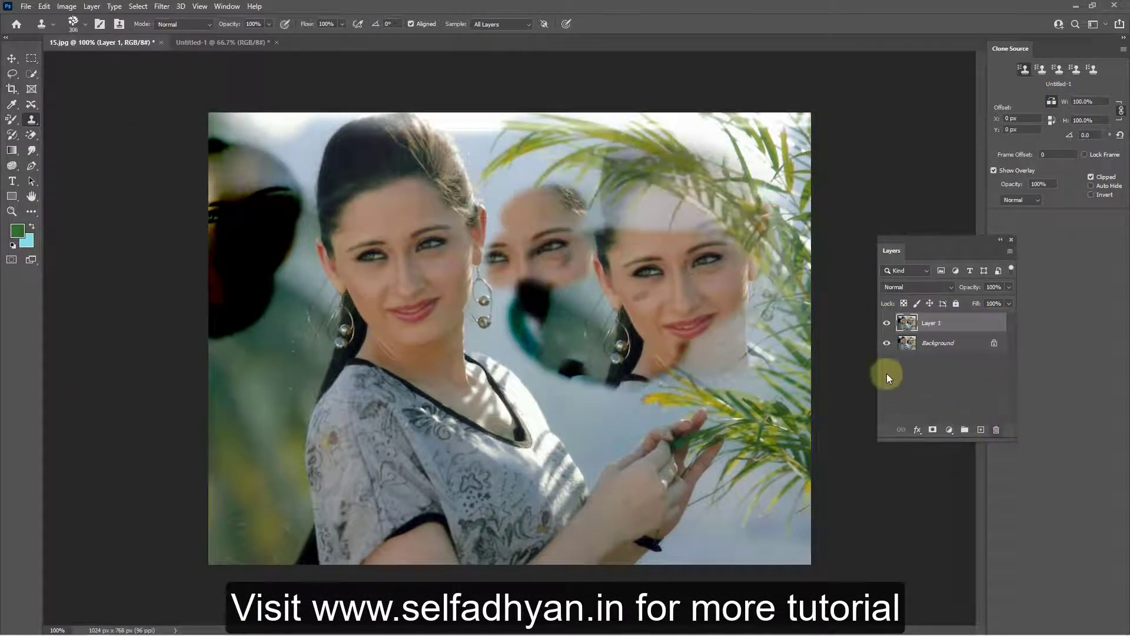
pyautogui.moveTo(933, 327); pyautogui.dragTo(996, 432)
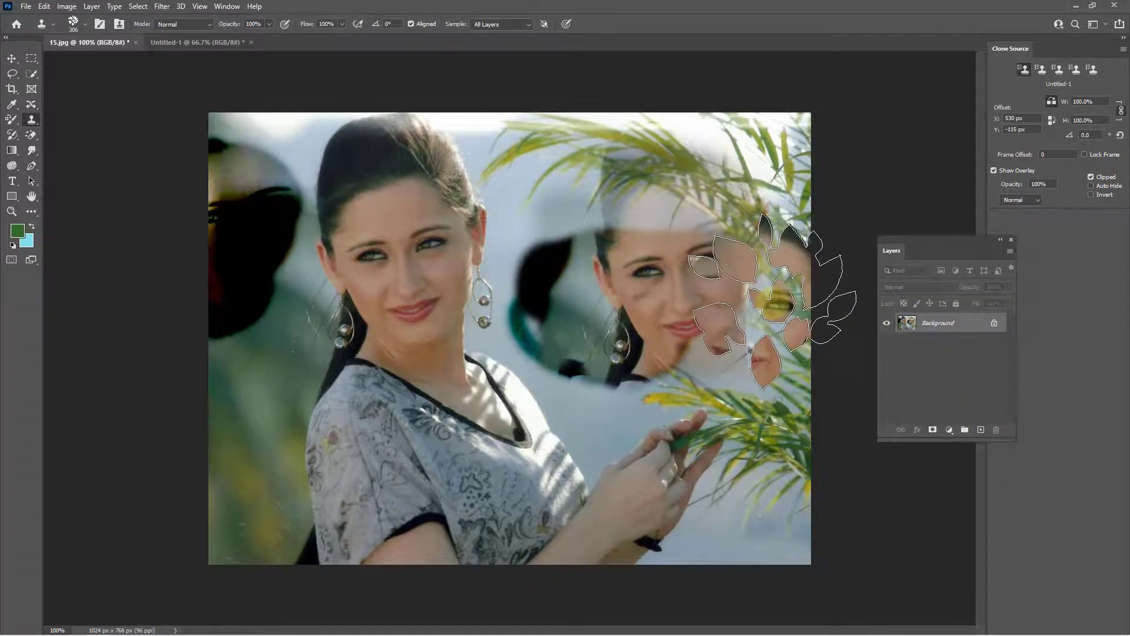
pyautogui.press('F12')
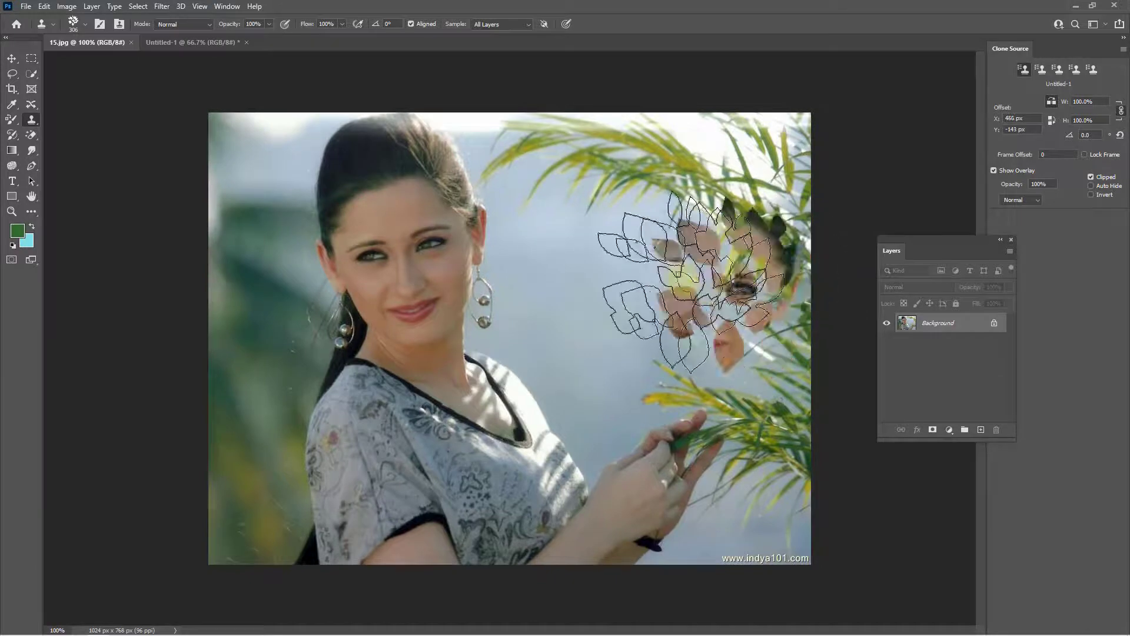
# Clone a horizontally flipped copy of the woman, sampled from her face, beside her and revert the image
pyautogui.keyDown('alt'); pyautogui.click(405, 271); pyautogui.keyUp('alt')
pyautogui.moveTo(636, 264)
pyautogui.mouseDown()
pyautogui.moveTo(669, 247)
pyautogui.moveTo(676, 285)
pyautogui.moveTo(625, 299)
pyautogui.moveTo(594, 230)
pyautogui.moveTo(618, 176)
pyautogui.moveTo(658, 172)
pyautogui.moveTo(618, 353)
pyautogui.moveTo(642, 430)
pyautogui.moveTo(612, 485)
pyautogui.moveTo(568, 529)
pyautogui.moveTo(644, 530)
pyautogui.mouseUp()
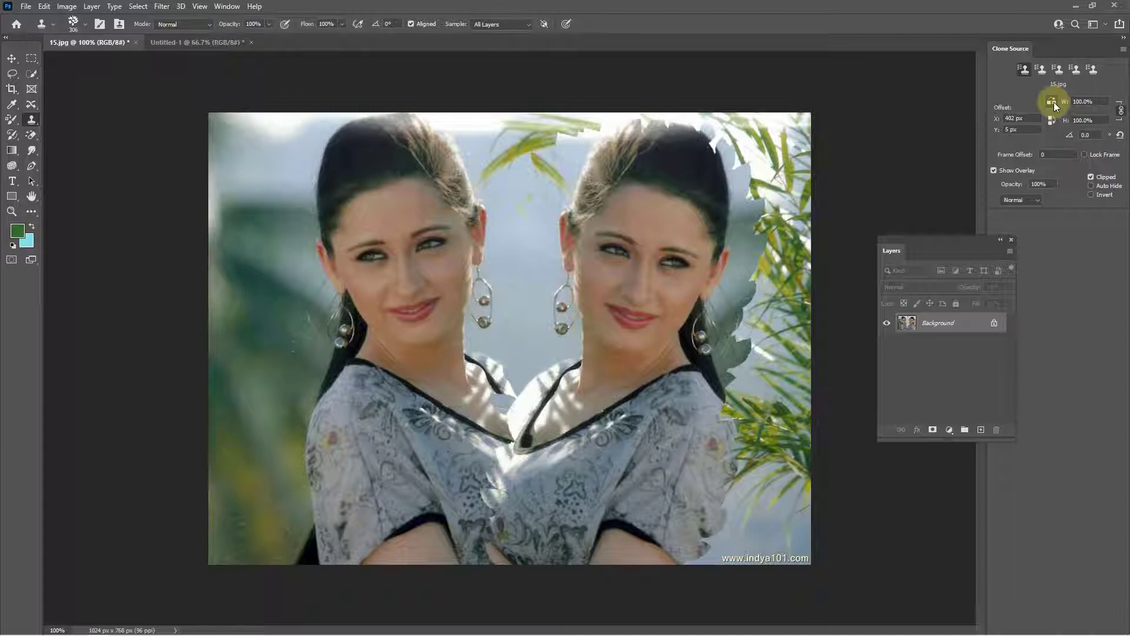
pyautogui.press('F12')
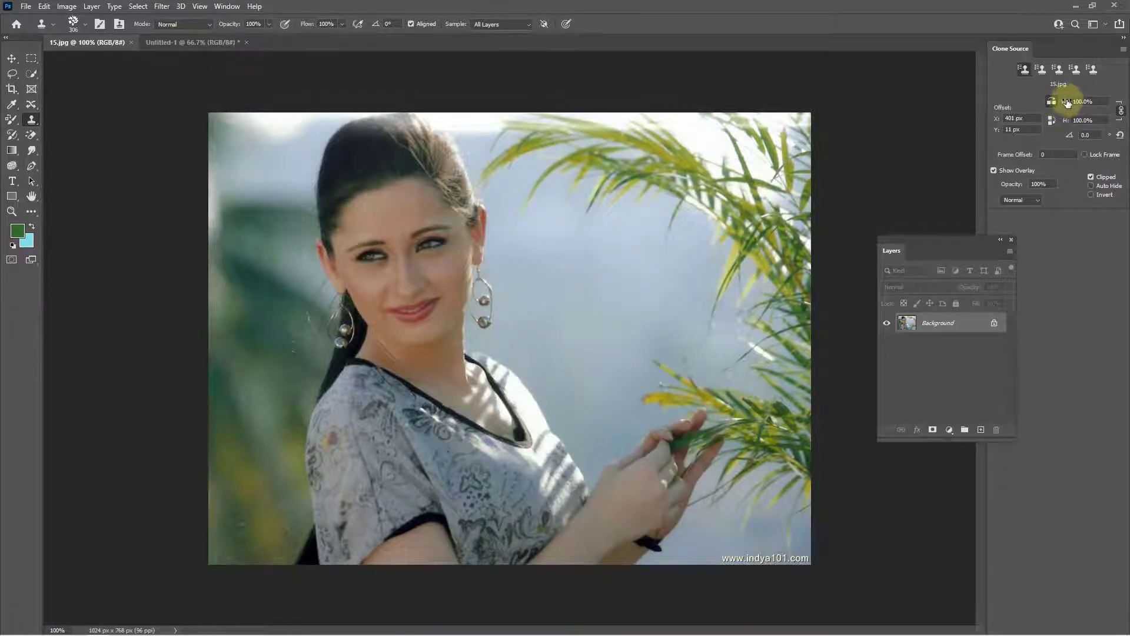
# Clone a flipped copy of the woman beside her with the clone source scaled to 60%, and undo it
pyautogui.moveTo(1067, 103); pyautogui.dragTo(1075, 105)
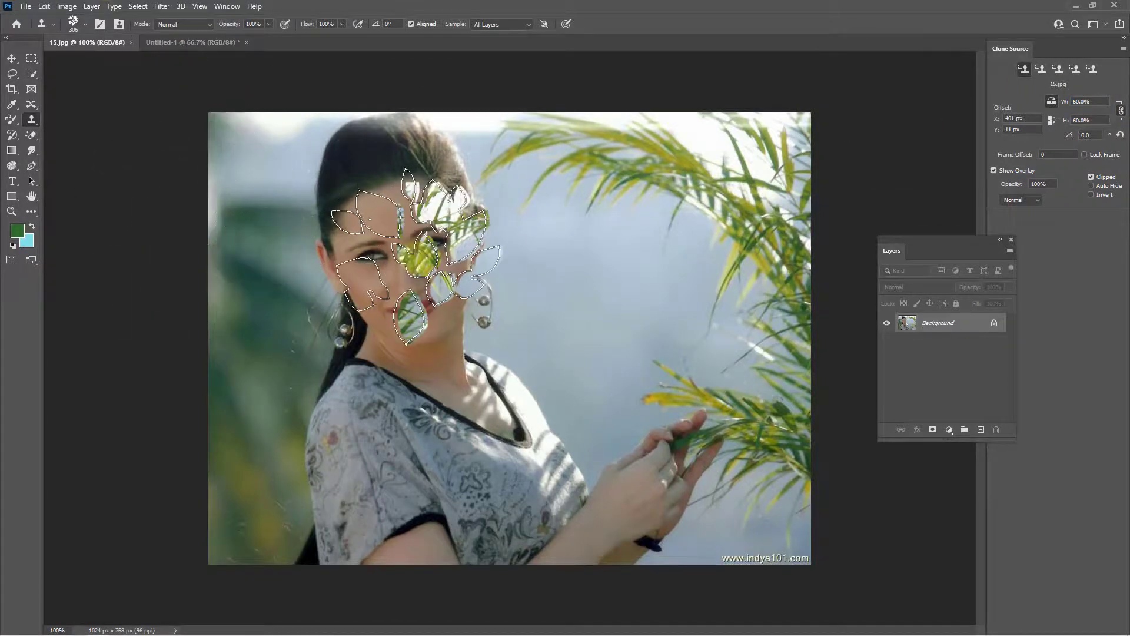
pyautogui.keyDown('alt'); pyautogui.click(404, 259); pyautogui.keyUp('alt')
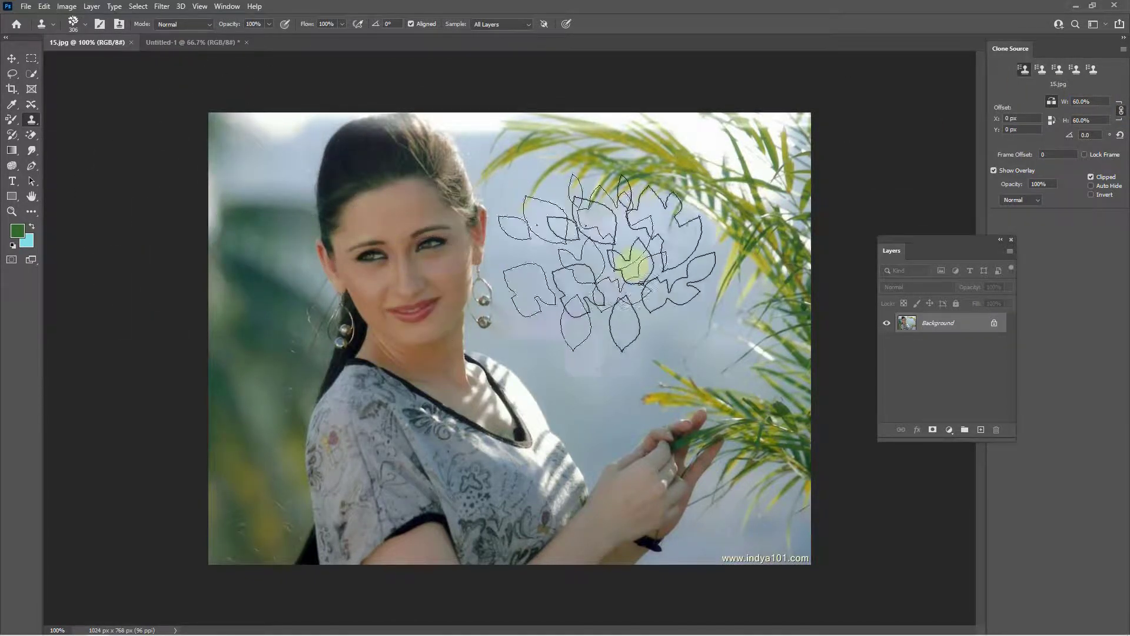
pyautogui.moveTo(631, 257)
pyautogui.mouseDown()
pyautogui.moveTo(631, 287)
pyautogui.moveTo(667, 303)
pyautogui.moveTo(627, 264)
pyautogui.moveTo(641, 310)
pyautogui.moveTo(608, 295)
pyautogui.moveTo(626, 291)
pyautogui.moveTo(621, 322)
pyautogui.moveTo(597, 329)
pyautogui.moveTo(630, 365)
pyautogui.moveTo(612, 374)
pyautogui.moveTo(633, 401)
pyautogui.mouseUp()
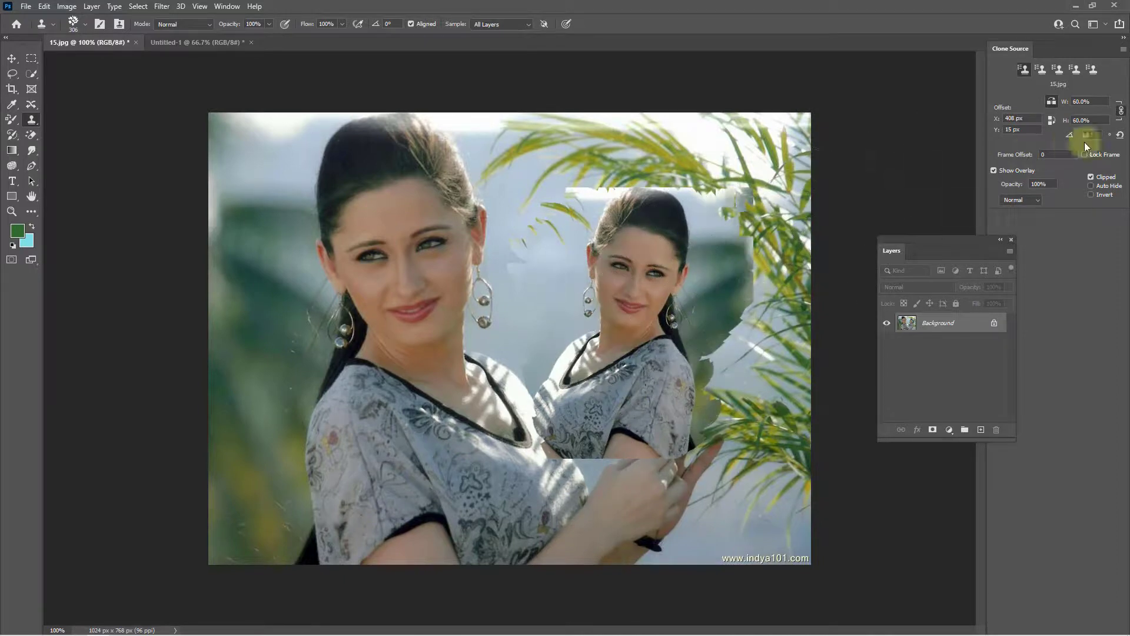
pyautogui.click(1073, 103)
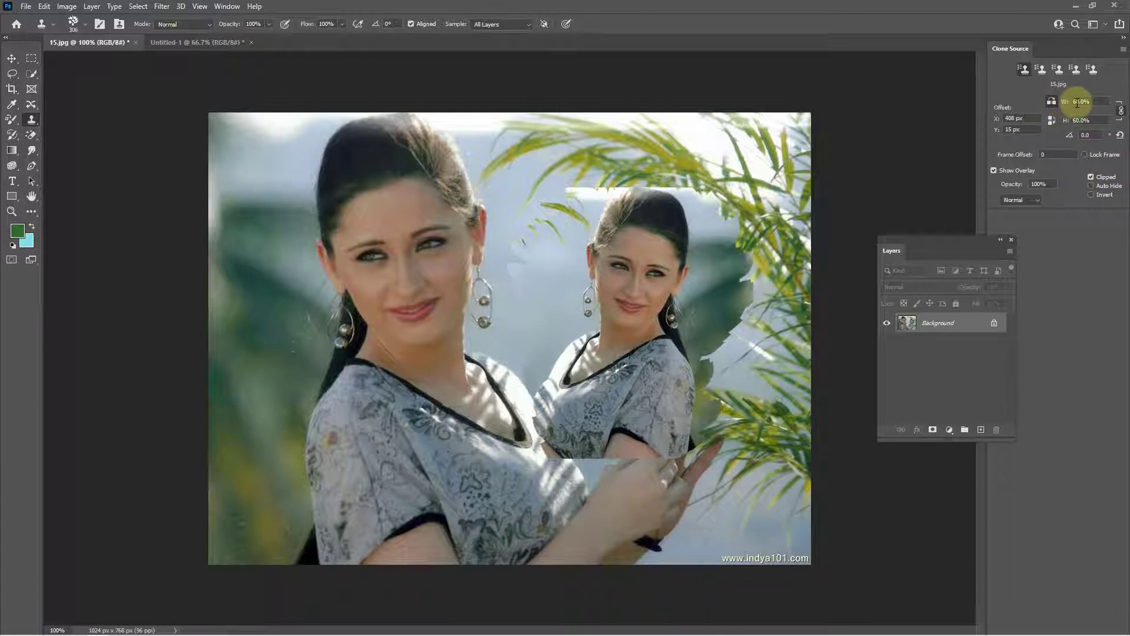
pyautogui.press('Return')
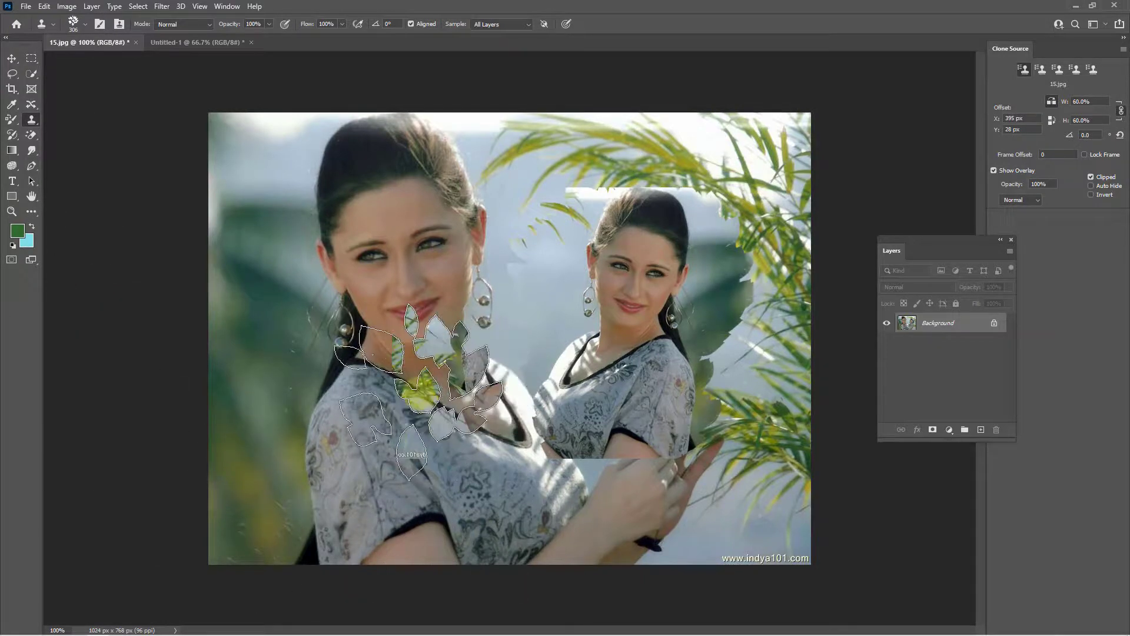
pyautogui.hotkey('ctrl', 'z')
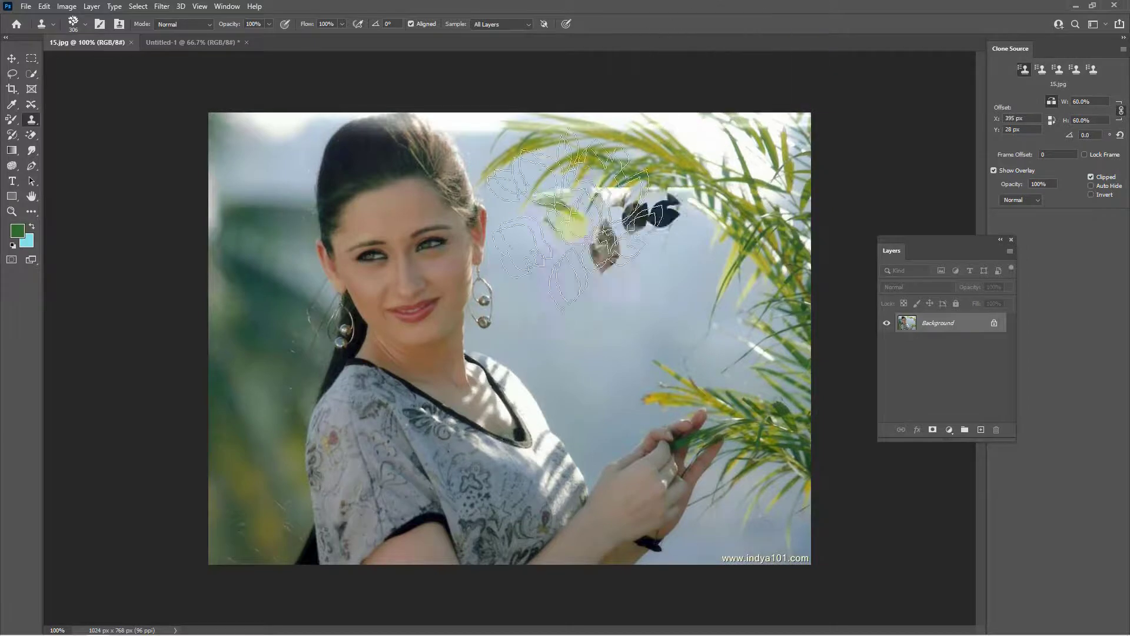
# Select the woman from her hair down to her hands with the Quick Selection tool
pyautogui.rightClick(32, 121)
pyautogui.click(31, 78)
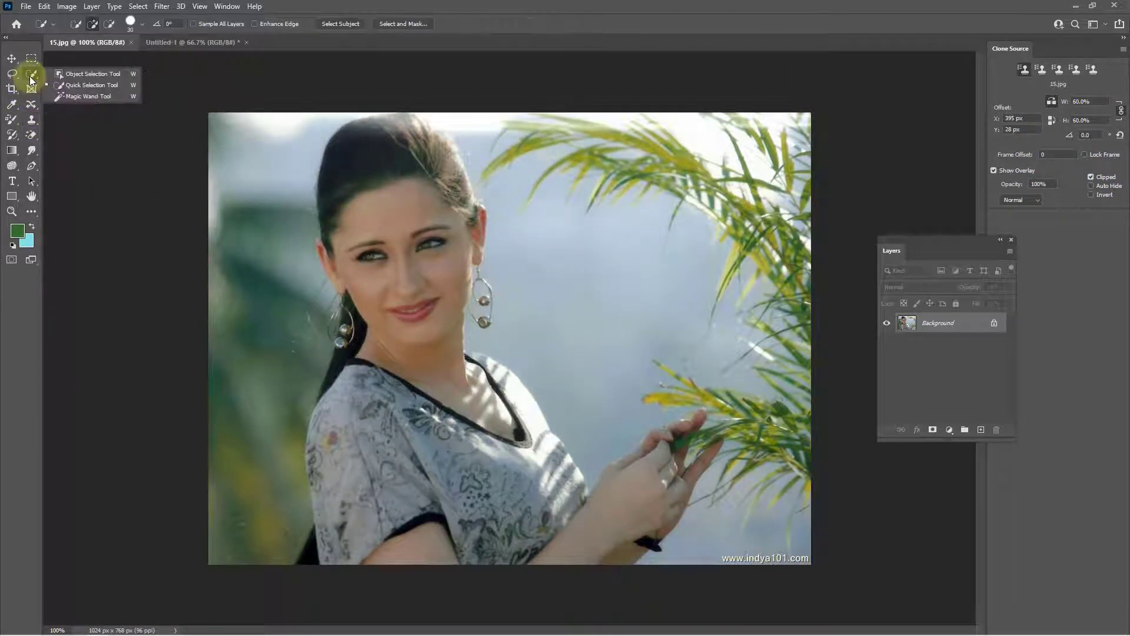
pyautogui.click(93, 85)
pyautogui.moveTo(416, 164)
pyautogui.mouseDown()
pyautogui.moveTo(381, 151)
pyautogui.moveTo(423, 145)
pyautogui.moveTo(445, 223)
pyautogui.moveTo(418, 389)
pyautogui.moveTo(357, 459)
pyautogui.moveTo(372, 549)
pyautogui.moveTo(523, 487)
pyautogui.moveTo(596, 545)
pyautogui.moveTo(686, 459)
pyautogui.moveTo(674, 427)
pyautogui.moveTo(677, 458)
pyautogui.mouseUp()
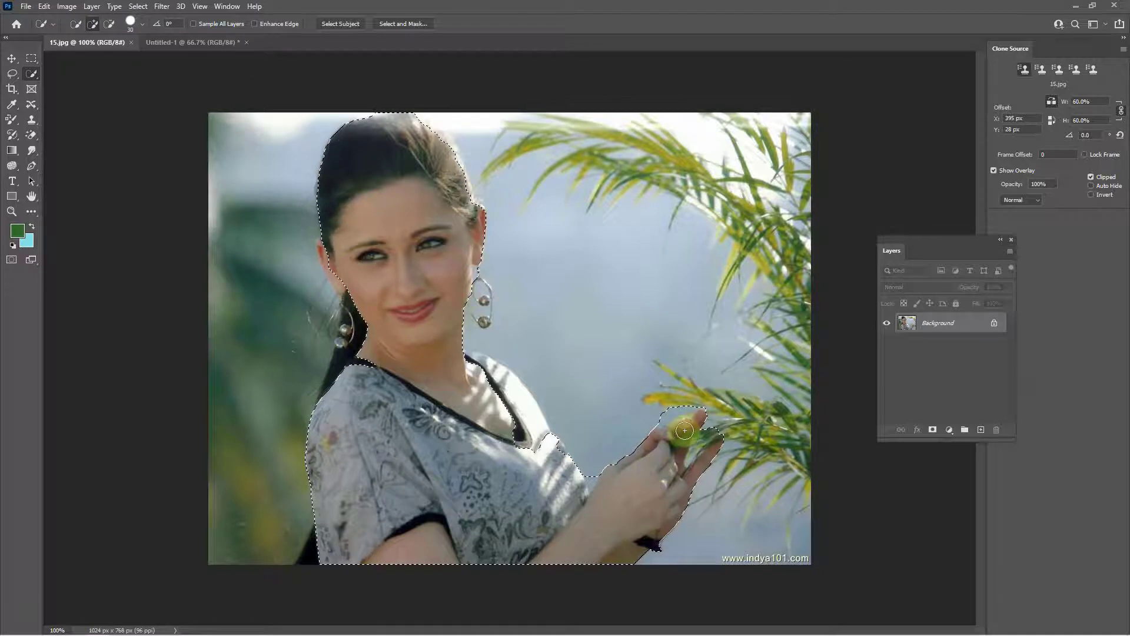
# Refine the selection edges around the woman's fingers, neckline and ear
pyautogui.press('alt')
pyautogui.moveTo(671, 412)
pyautogui.mouseDown()
pyautogui.moveTo(699, 406)
pyautogui.moveTo(679, 423)
pyautogui.moveTo(717, 419)
pyautogui.moveTo(693, 459)
pyautogui.moveTo(666, 465)
pyautogui.moveTo(693, 461)
pyautogui.mouseUp()
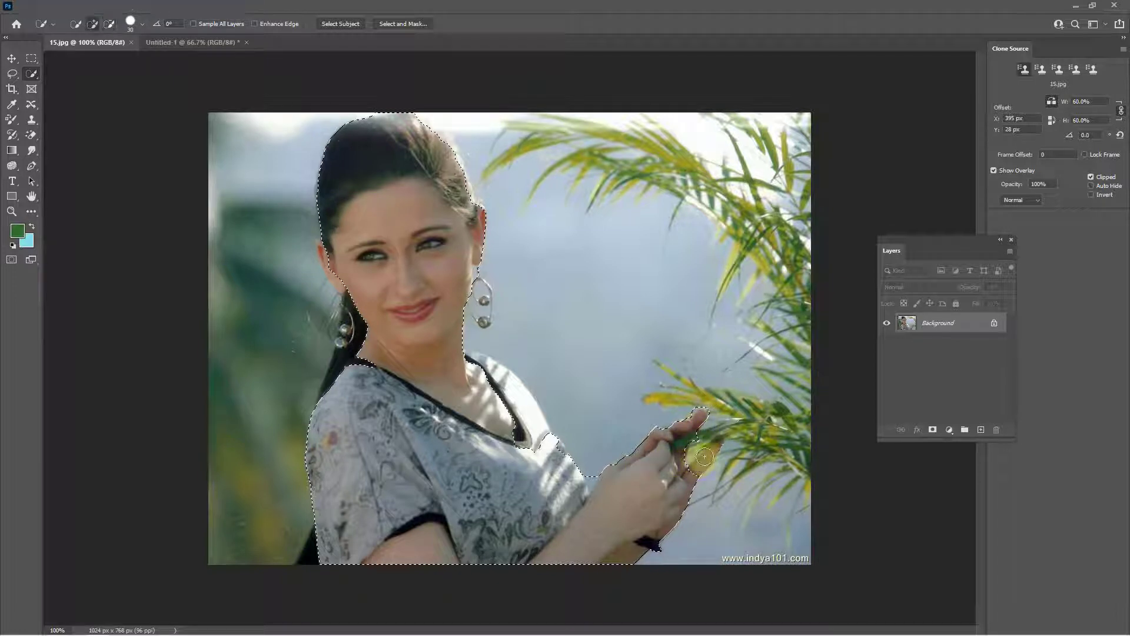
pyautogui.moveTo(704, 457)
pyautogui.mouseDown()
pyautogui.moveTo(679, 484)
pyautogui.moveTo(699, 468)
pyautogui.mouseUp()
pyautogui.moveTo(494, 369)
pyautogui.mouseDown()
pyautogui.moveTo(522, 427)
pyautogui.moveTo(468, 360)
pyautogui.mouseUp()
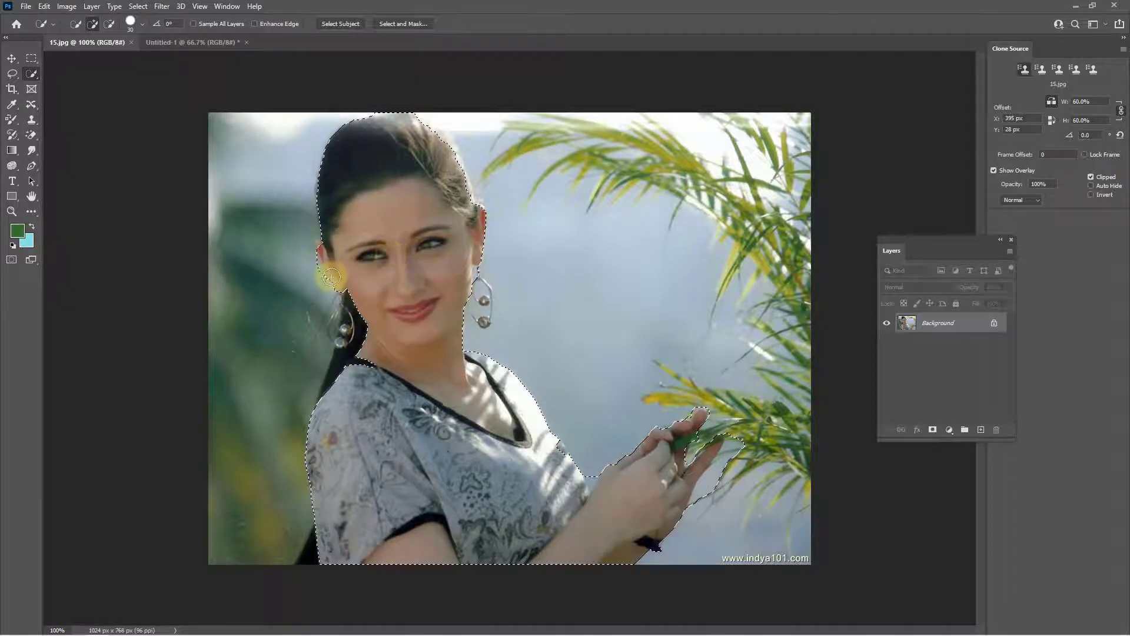
pyautogui.moveTo(334, 277)
pyautogui.mouseDown()
pyautogui.moveTo(321, 244)
pyautogui.moveTo(335, 271)
pyautogui.moveTo(313, 258)
pyautogui.moveTo(326, 294)
pyautogui.mouseUp()
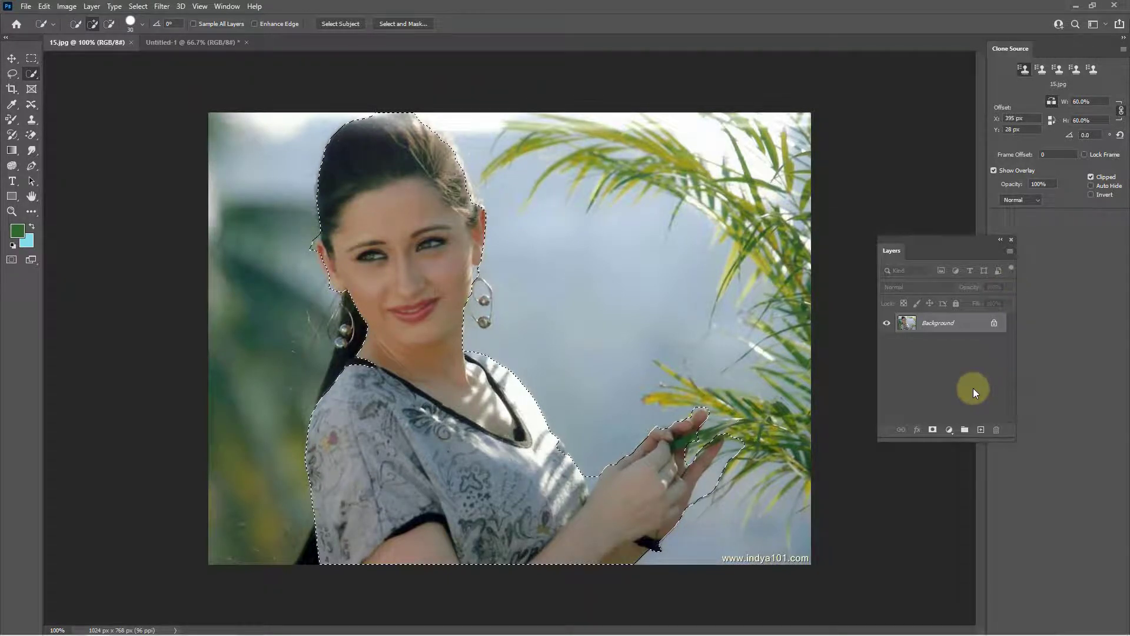
# Copy the selected woman to a new layer and hide the Background layer
pyautogui.hotkey('ctrl', 'j')
pyautogui.click(887, 343)
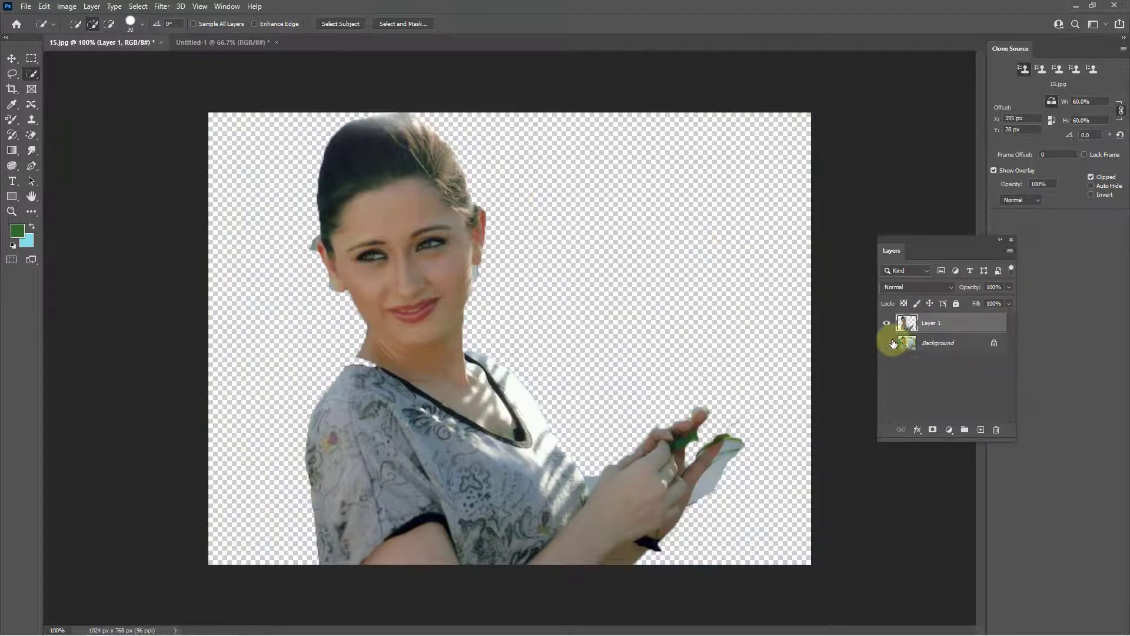
pyautogui.click(886, 343)
pyautogui.click(886, 343)
pyautogui.click(887, 343)
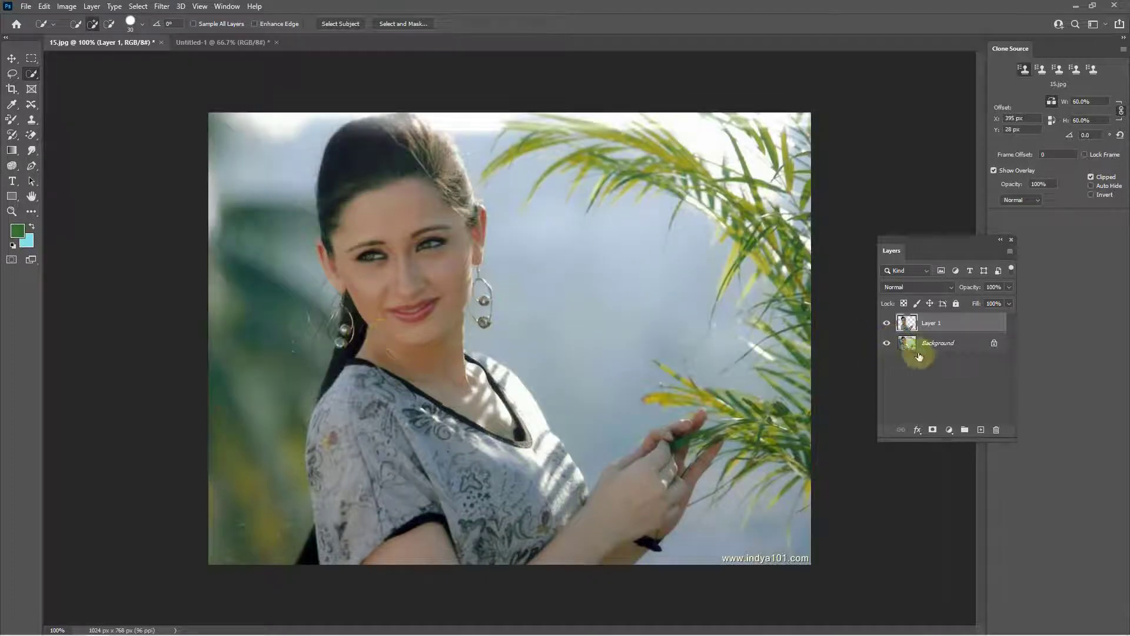
pyautogui.click(885, 346)
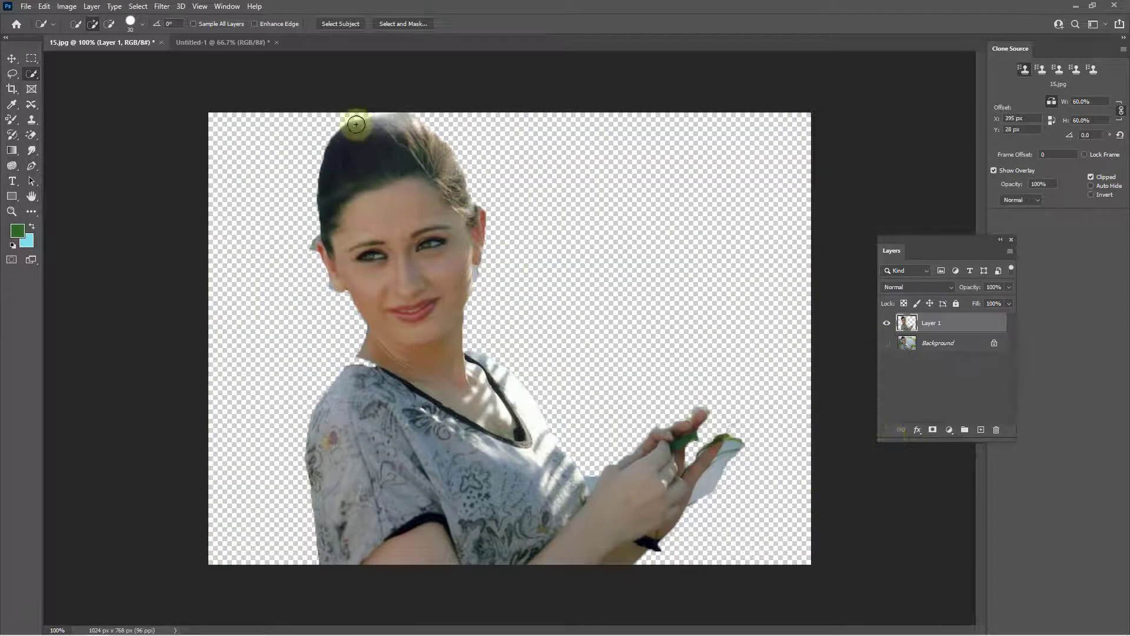
# Add a new empty layer above the cut-out woman and activate the Pattern Stamp tool
pyautogui.click(981, 430)
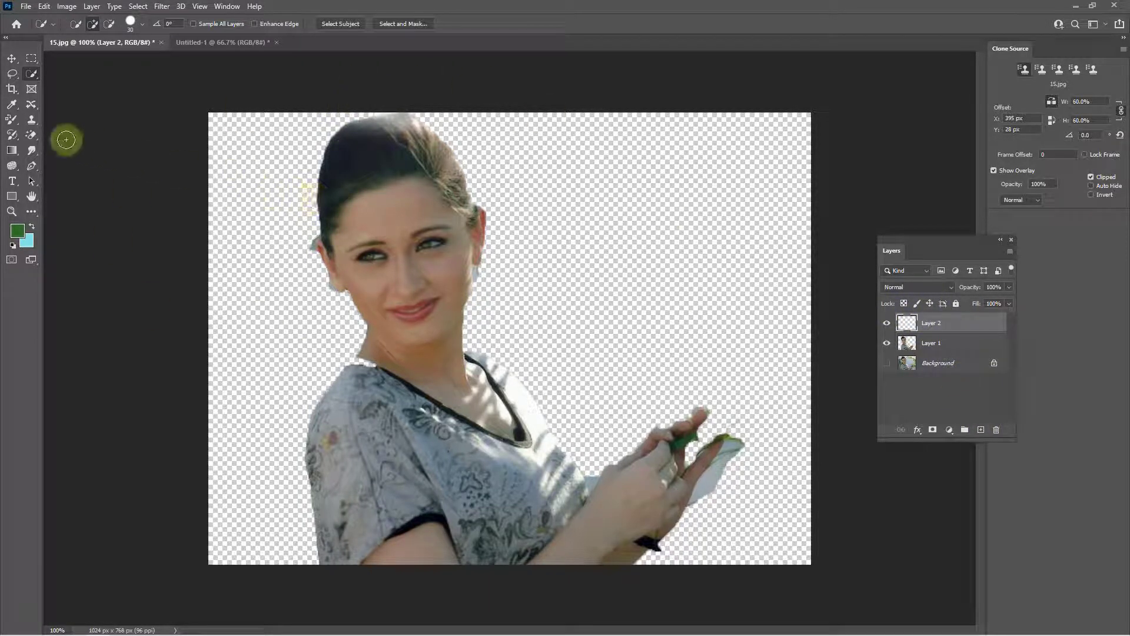
pyautogui.click(34, 122)
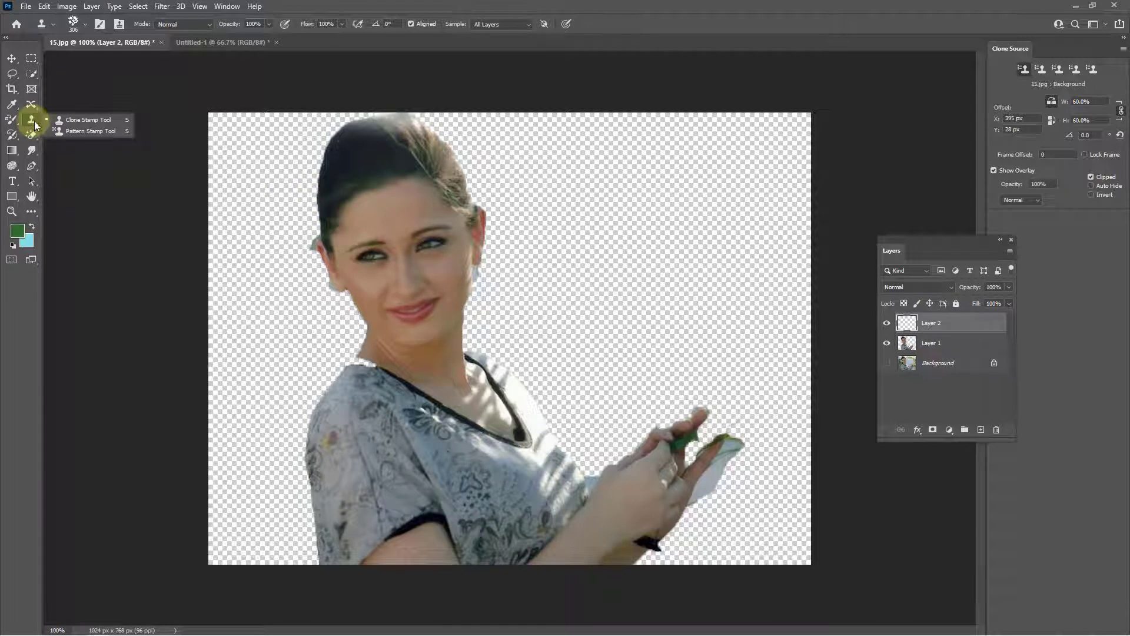
pyautogui.click(79, 133)
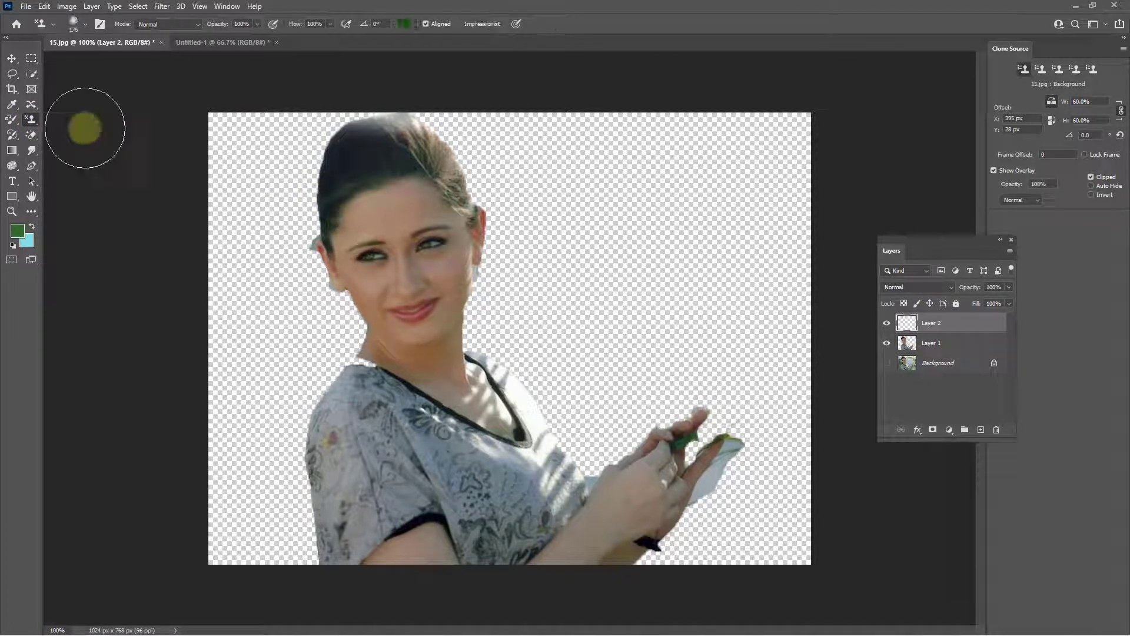
# Set the Pattern Stamp brush to 149 px with 10% hardness, keeping the blend mode at Normal
pyautogui.click(161, 23)
pyautogui.click(161, 24)
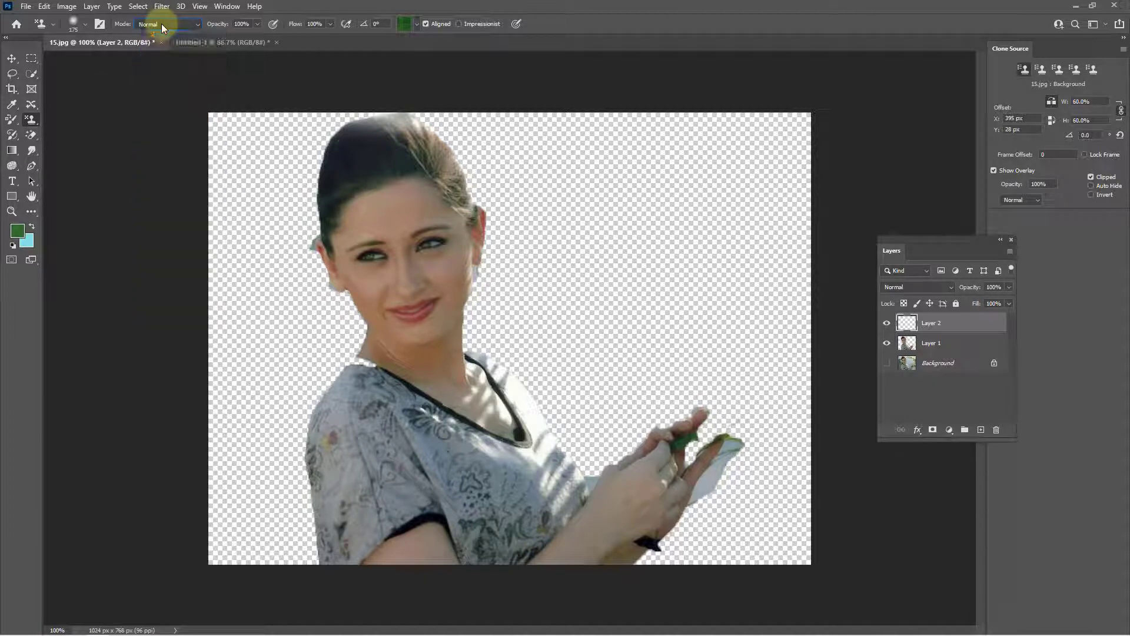
pyautogui.click(86, 24)
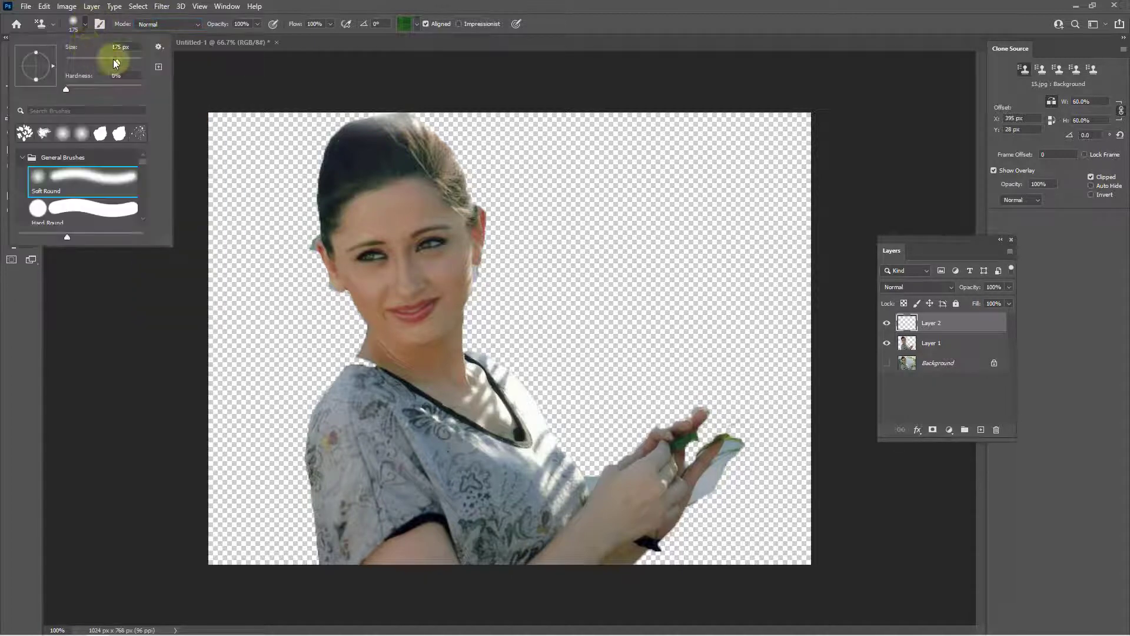
pyautogui.moveTo(108, 60)
pyautogui.mouseDown()
pyautogui.moveTo(176, 68)
pyautogui.moveTo(96, 68)
pyautogui.moveTo(108, 62)
pyautogui.moveTo(102, 87)
pyautogui.moveTo(73, 87)
pyautogui.mouseUp()
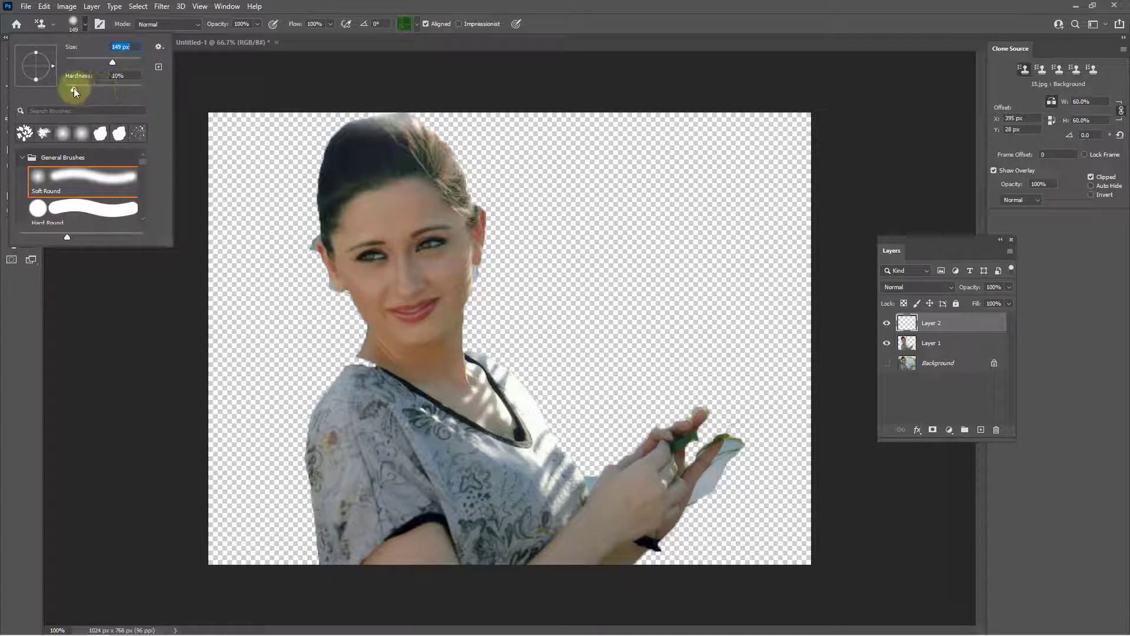
# Look through the Trees, Grass and Water pattern groups and choose the first Trees pattern with dark green leaves
pyautogui.click(417, 25)
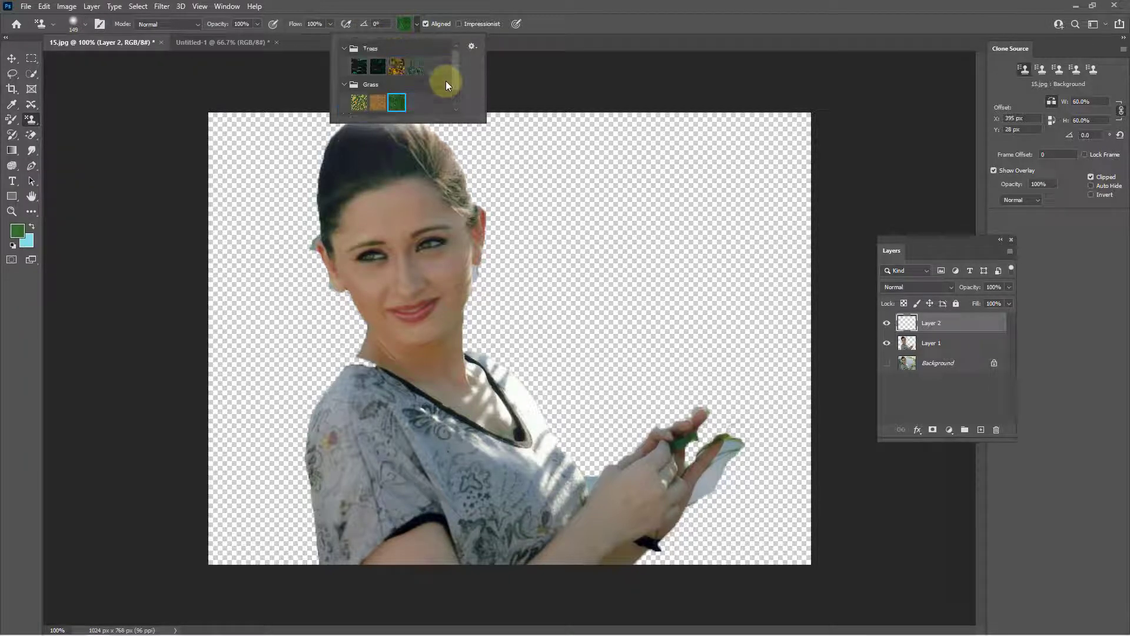
pyautogui.click(344, 49)
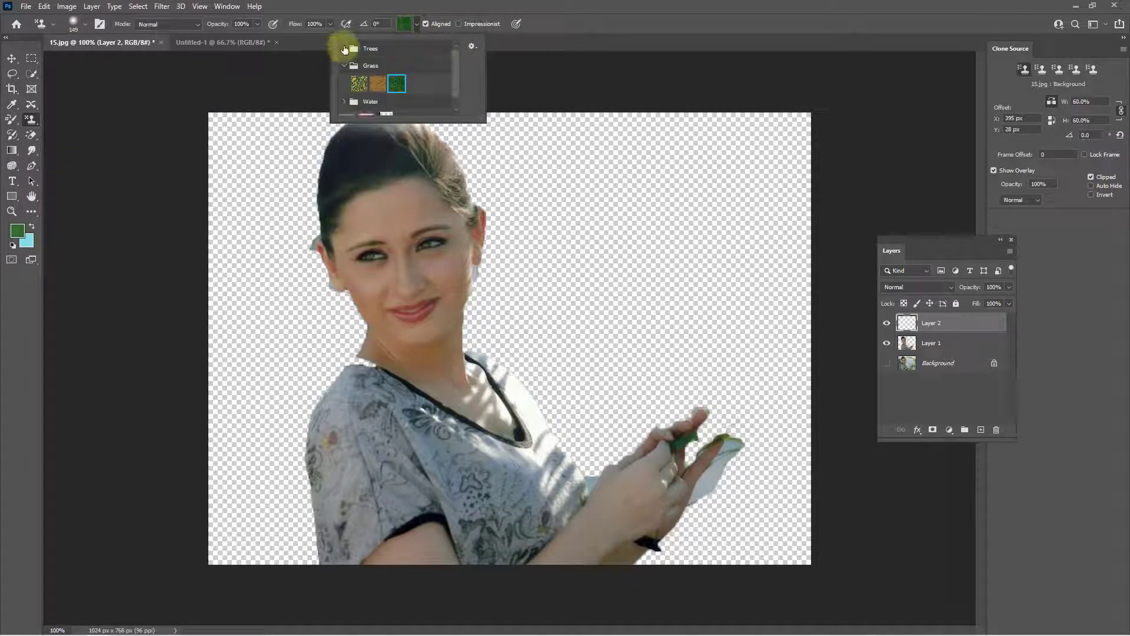
pyautogui.click(345, 50)
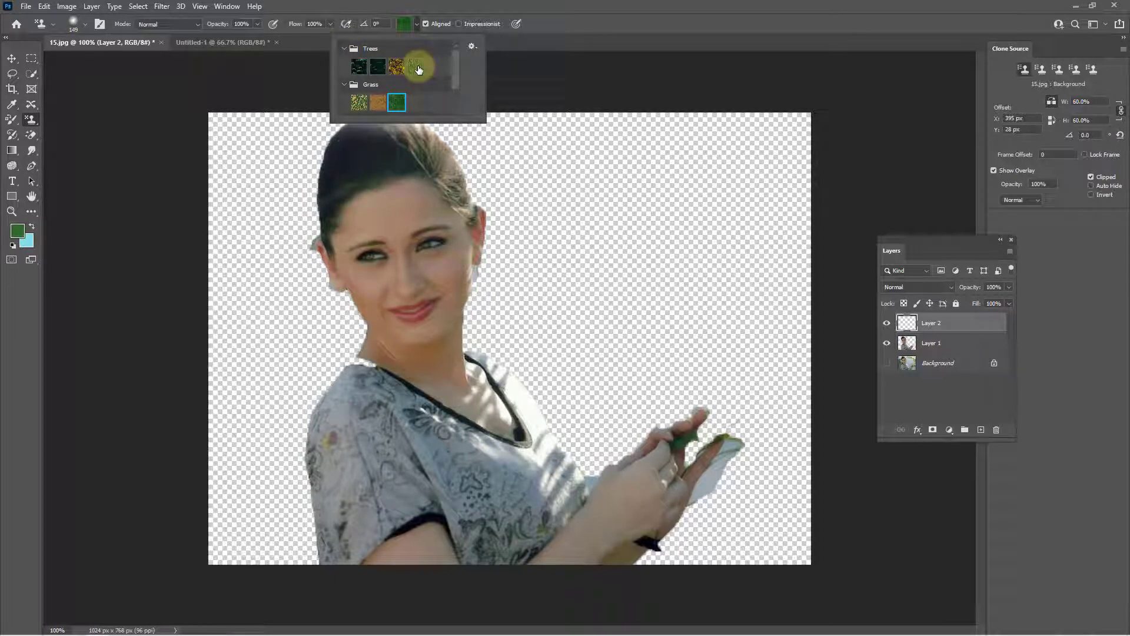
pyautogui.scroll(-2, 420, 69)
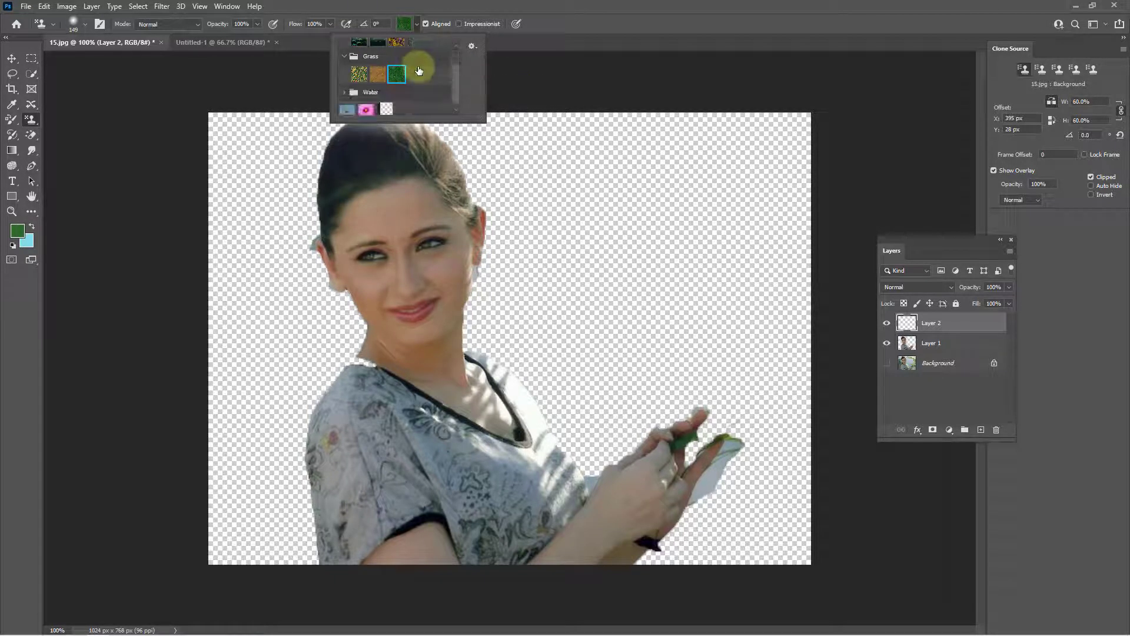
pyautogui.click(345, 93)
pyautogui.scroll(-1, 376, 88)
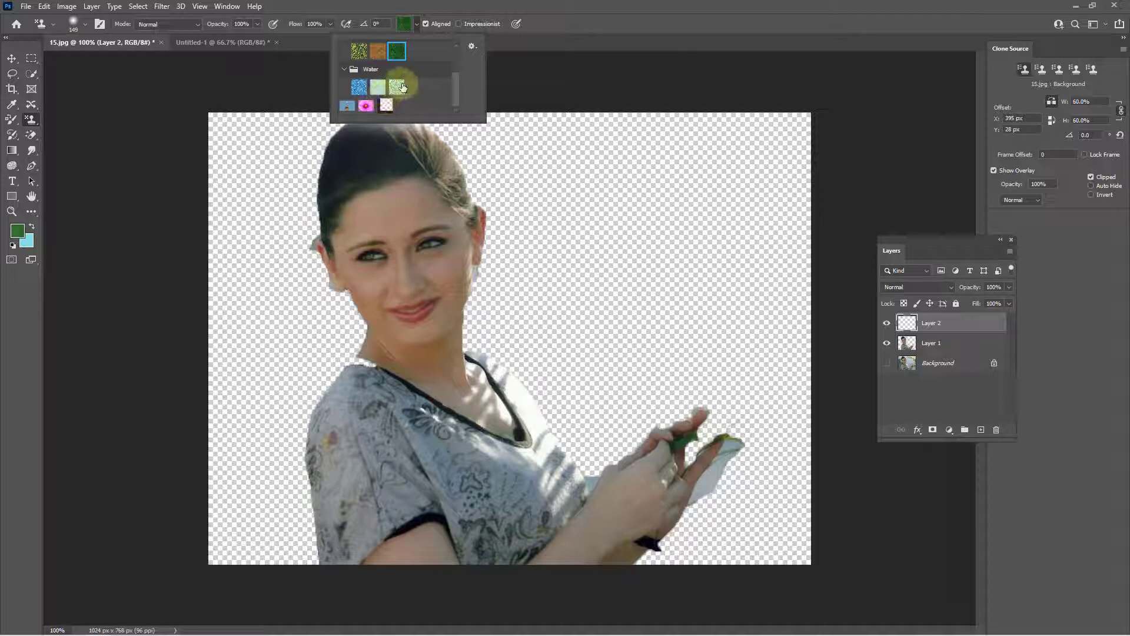
pyautogui.scroll(3, 402, 88)
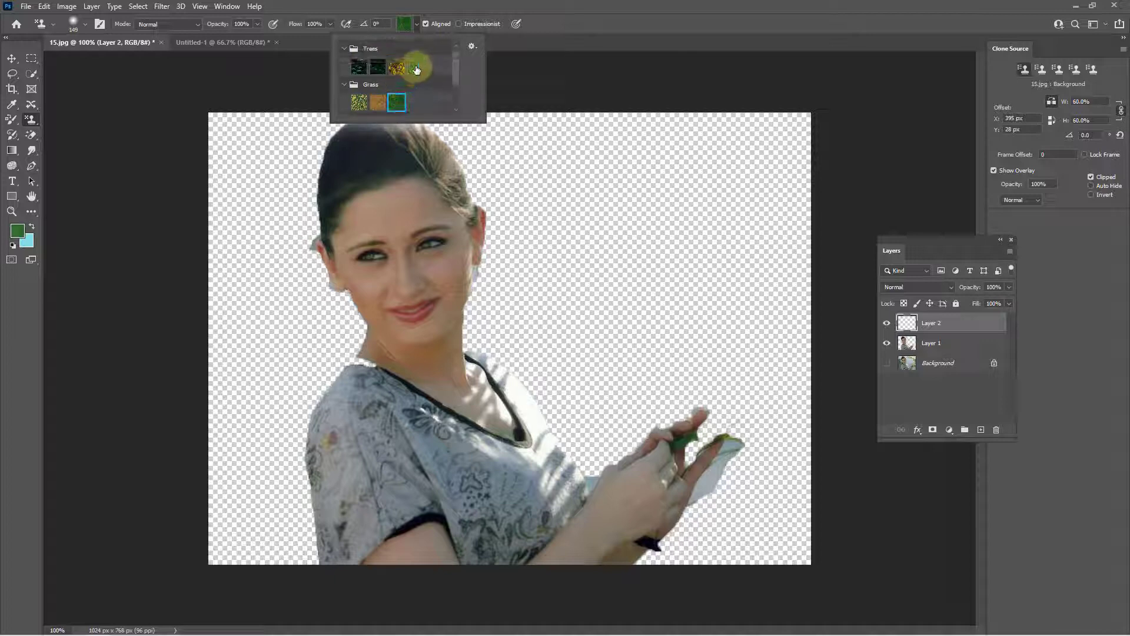
pyautogui.click(359, 67)
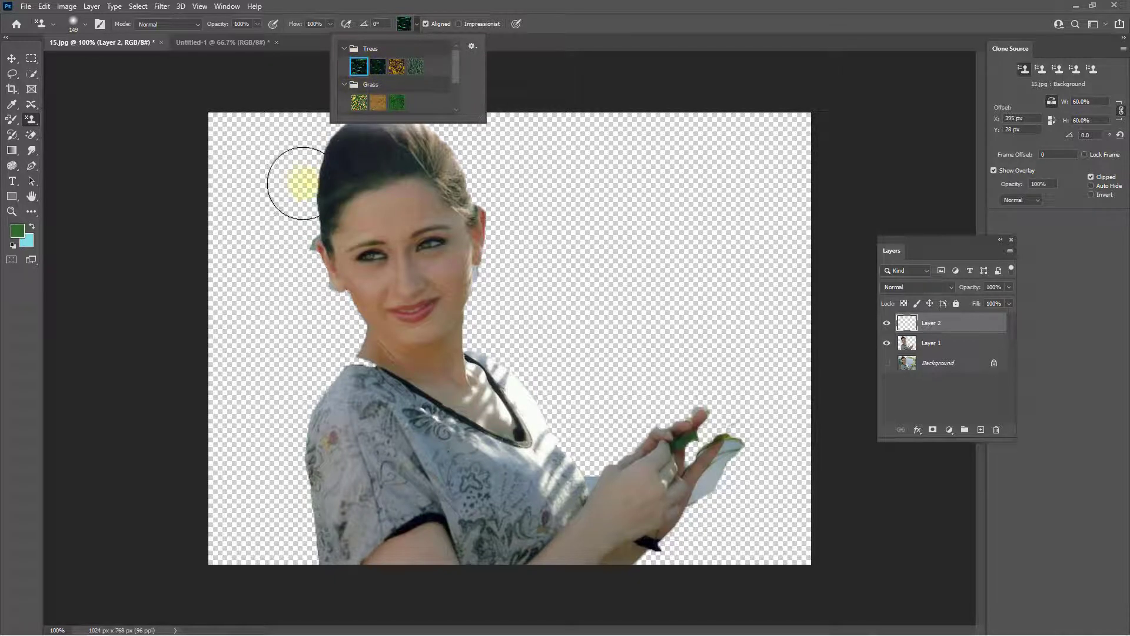
# Paint the green leaf pattern across Layer 2 and place the woman's Layer 1 above it
pyautogui.moveTo(297, 167); pyautogui.dragTo(276, 182)
pyautogui.moveTo(261, 241)
pyautogui.mouseDown()
pyautogui.moveTo(317, 137)
pyautogui.moveTo(201, 169)
pyautogui.moveTo(209, 337)
pyautogui.moveTo(166, 450)
pyautogui.moveTo(203, 539)
pyautogui.moveTo(315, 515)
pyautogui.moveTo(453, 421)
pyautogui.mouseUp()
pyautogui.moveTo(615, 285)
pyautogui.mouseDown()
pyautogui.moveTo(528, 188)
pyautogui.moveTo(618, 147)
pyautogui.moveTo(735, 194)
pyautogui.moveTo(639, 367)
pyautogui.mouseUp()
pyautogui.moveTo(403, 350)
pyautogui.mouseDown()
pyautogui.moveTo(457, 389)
pyautogui.moveTo(335, 516)
pyautogui.moveTo(201, 570)
pyautogui.moveTo(173, 557)
pyautogui.moveTo(671, 492)
pyautogui.moveTo(666, 507)
pyautogui.moveTo(827, 492)
pyautogui.moveTo(831, 501)
pyautogui.moveTo(714, 502)
pyautogui.moveTo(620, 394)
pyautogui.moveTo(741, 423)
pyautogui.moveTo(854, 351)
pyautogui.moveTo(752, 342)
pyautogui.moveTo(793, 243)
pyautogui.moveTo(769, 197)
pyautogui.moveTo(841, 120)
pyautogui.moveTo(812, 159)
pyautogui.mouseUp()
pyautogui.moveTo(943, 350); pyautogui.dragTo(940, 322)
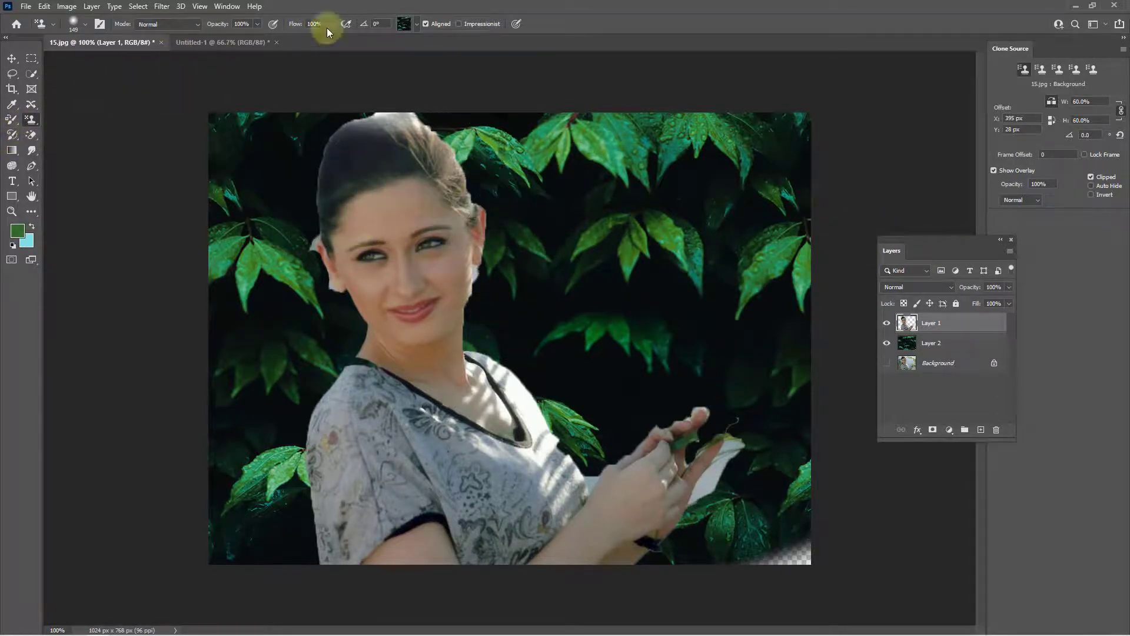
# Choose the green Grass pattern and paint it over the leaf background on Layer 2
pyautogui.click(925, 342)
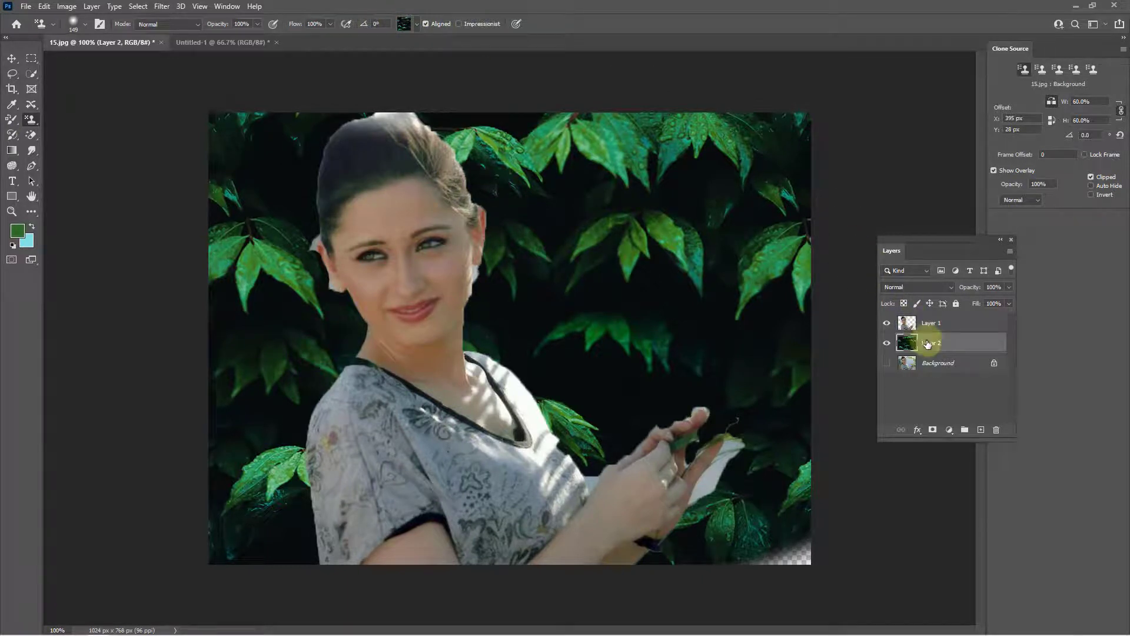
pyautogui.click(413, 25)
pyautogui.scroll(-2, 395, 102)
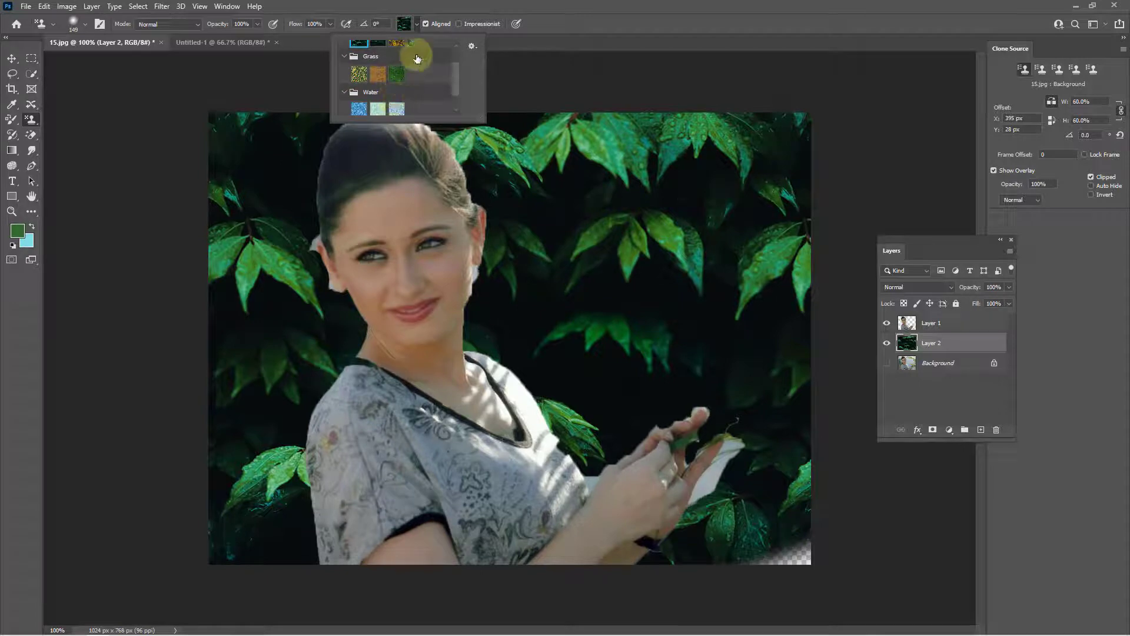
pyautogui.scroll(1, 415, 71)
pyautogui.click(403, 82)
pyautogui.click(238, 193)
pyautogui.moveTo(238, 192)
pyautogui.mouseDown()
pyautogui.moveTo(284, 186)
pyautogui.moveTo(338, 128)
pyautogui.moveTo(414, 307)
pyautogui.moveTo(271, 366)
pyautogui.moveTo(437, 302)
pyautogui.moveTo(385, 408)
pyautogui.moveTo(429, 297)
pyautogui.moveTo(269, 248)
pyautogui.moveTo(673, 251)
pyautogui.moveTo(674, 140)
pyautogui.moveTo(778, 192)
pyautogui.moveTo(729, 315)
pyautogui.moveTo(513, 495)
pyautogui.moveTo(559, 566)
pyautogui.mouseUp()
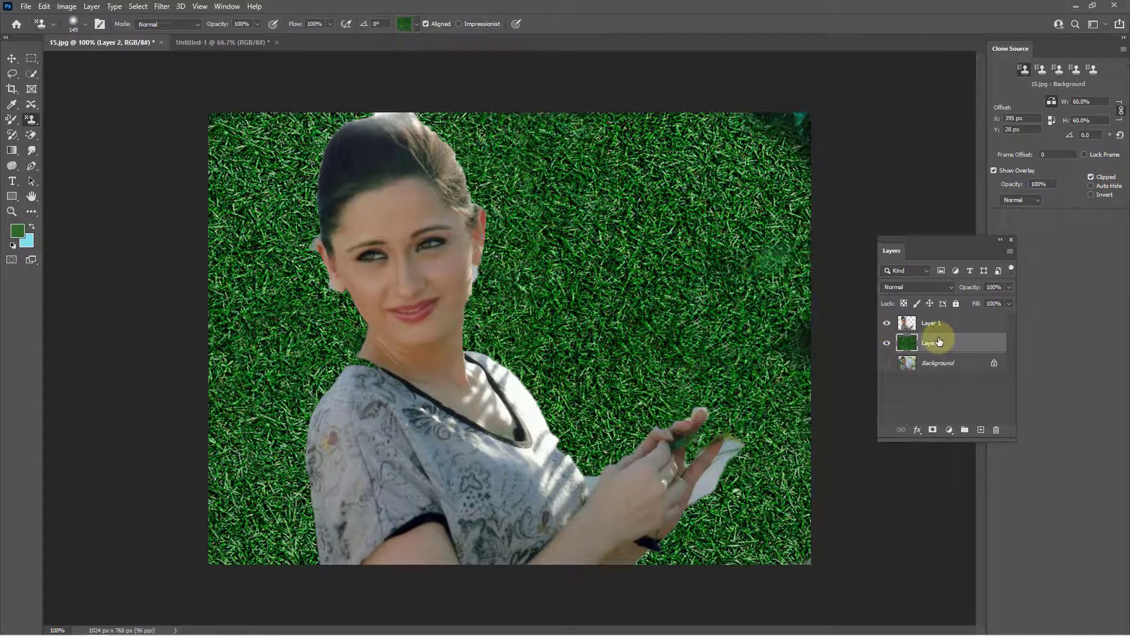
pyautogui.click(417, 25)
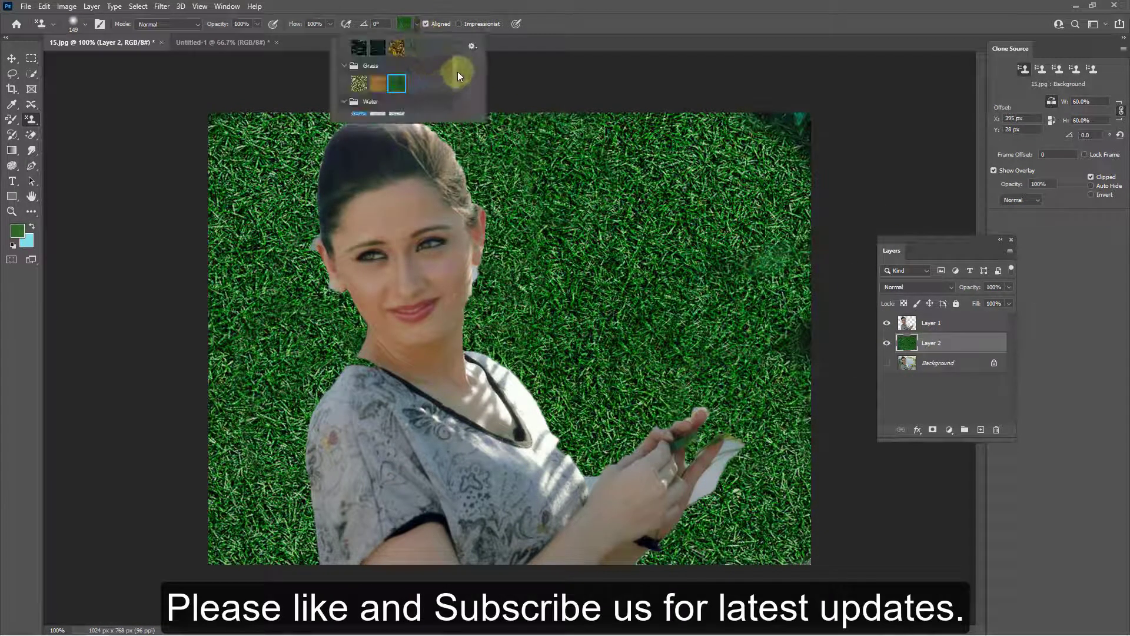
pyautogui.moveTo(457, 72); pyautogui.dragTo(454, 89)
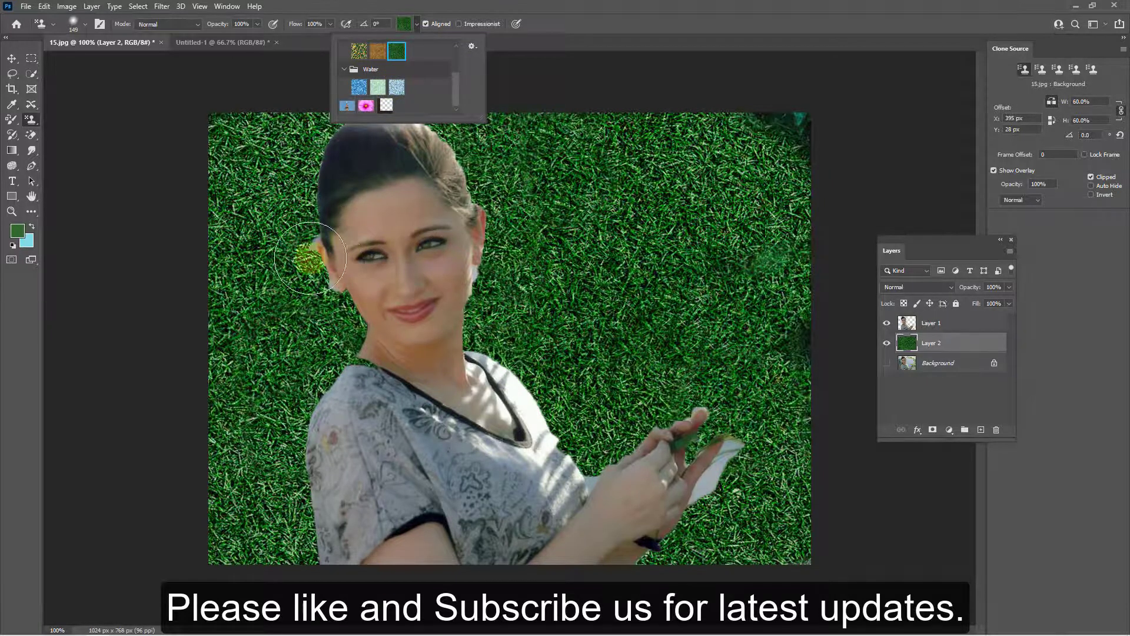
# Define a pattern named Eyes from a rectangular selection around one of the woman's eyes on the Background layer
pyautogui.click(31, 58)
pyautogui.click(916, 362)
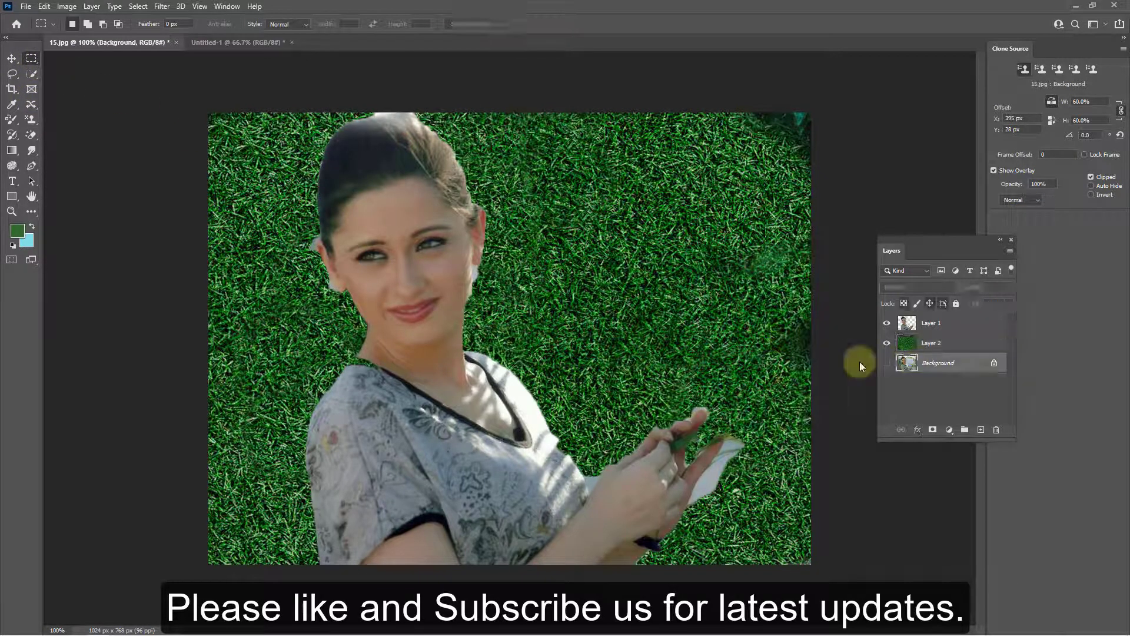
pyautogui.moveTo(346, 241); pyautogui.dragTo(389, 265)
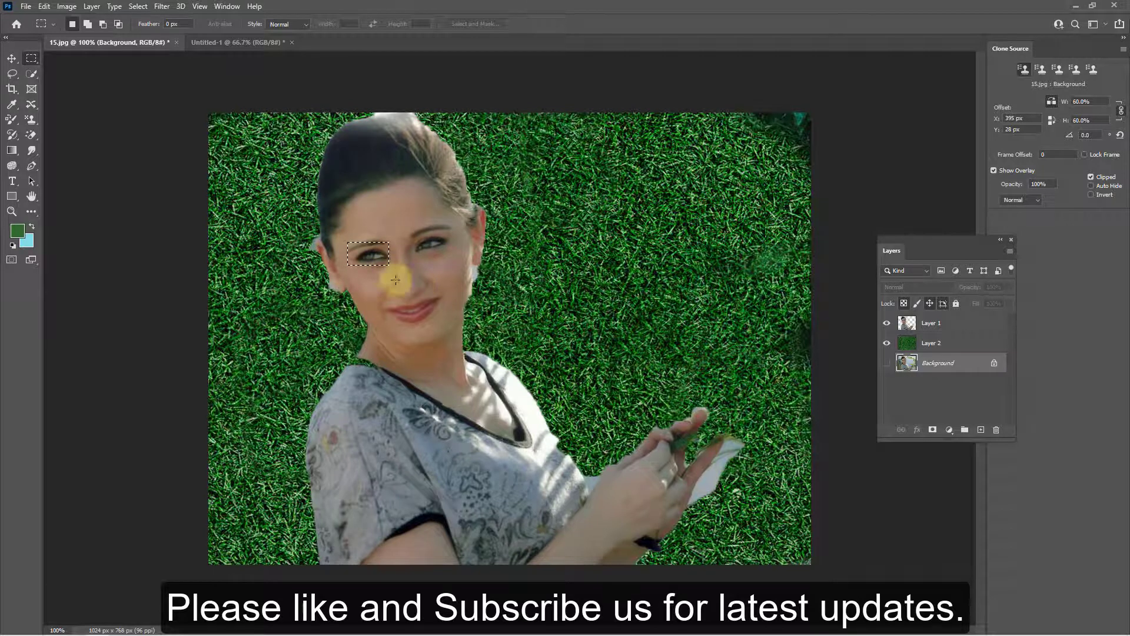
pyautogui.click(44, 7)
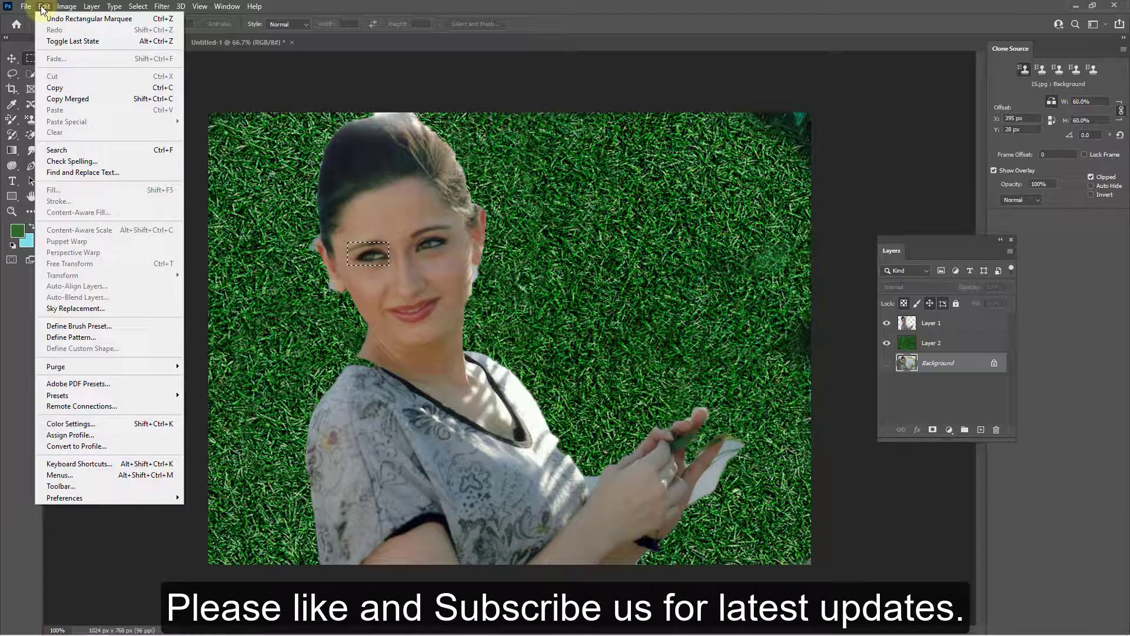
pyautogui.click(86, 339)
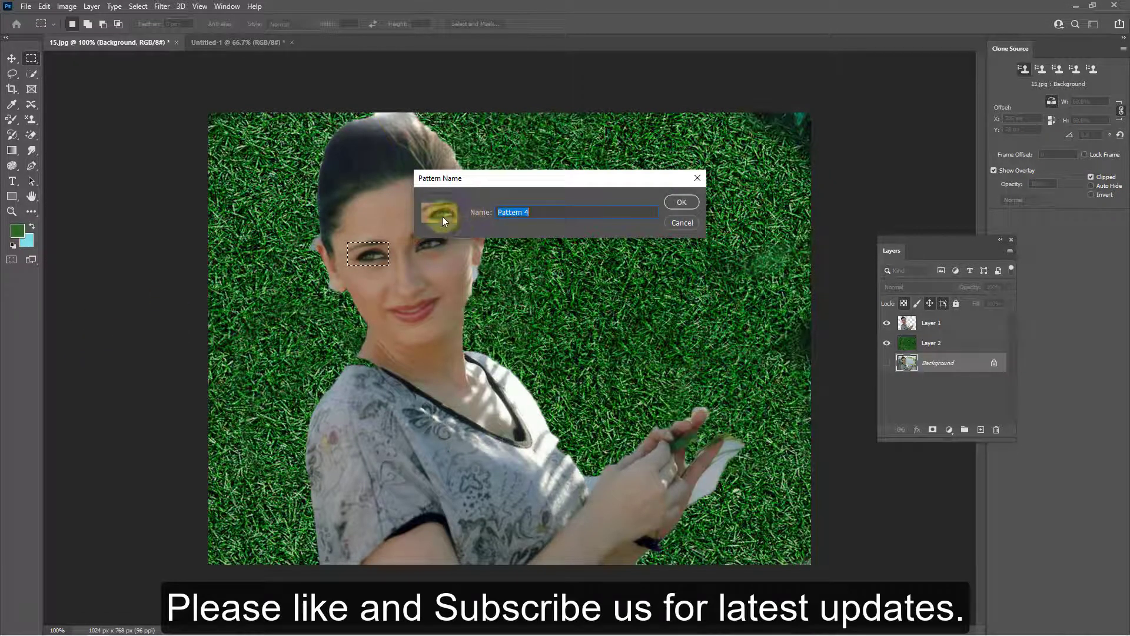
pyautogui.write('Eyes')
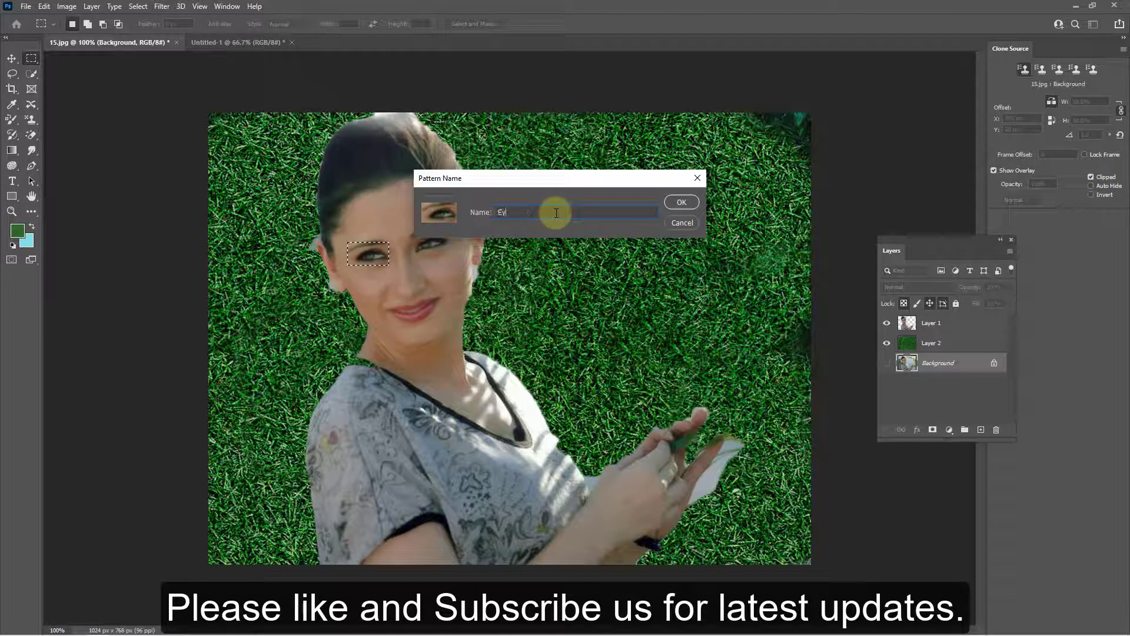
pyautogui.click(680, 203)
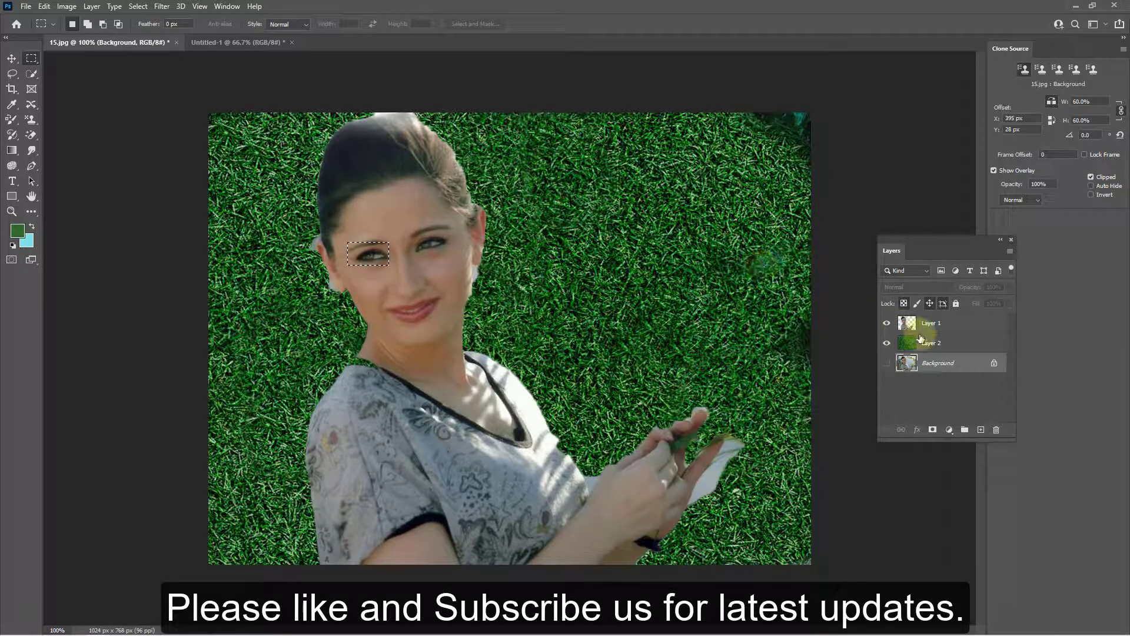
# Clear the selection and paint the Eyes pattern over the whole background on Layer 2 with the Pattern Stamp tool
pyautogui.click(926, 346)
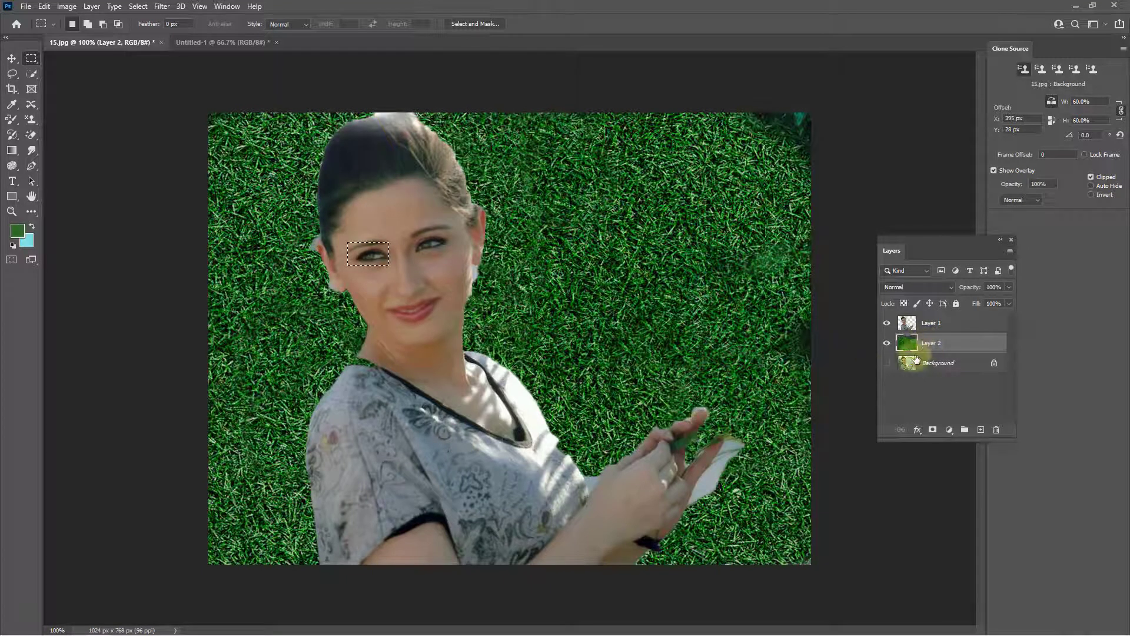
pyautogui.click(509, 209)
pyautogui.click(30, 120)
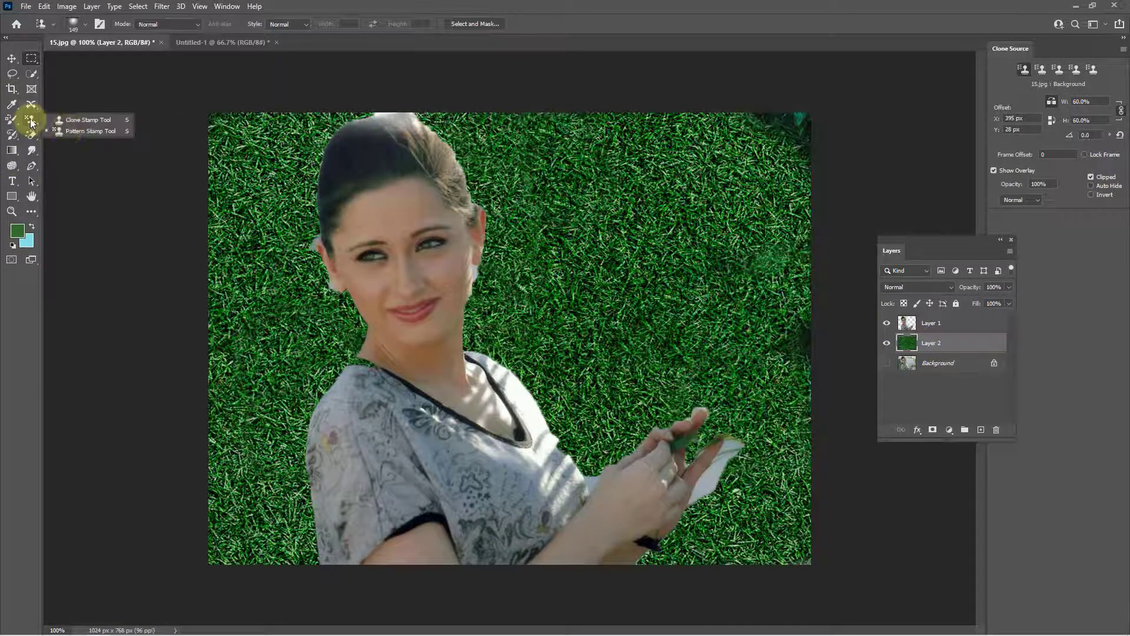
pyautogui.click(68, 130)
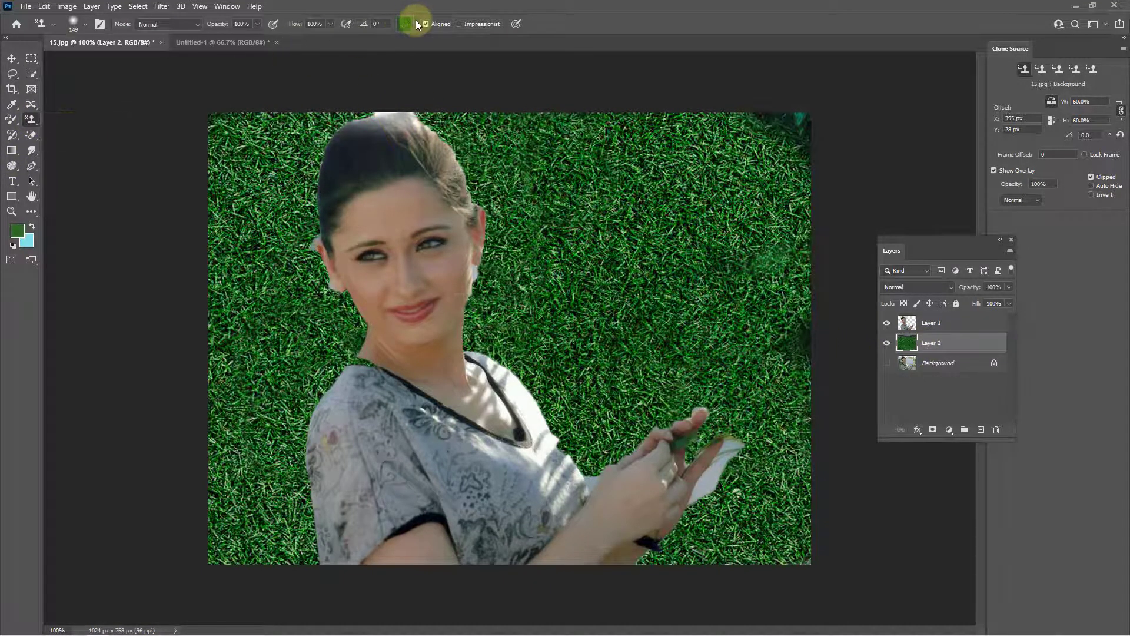
pyautogui.click(416, 23)
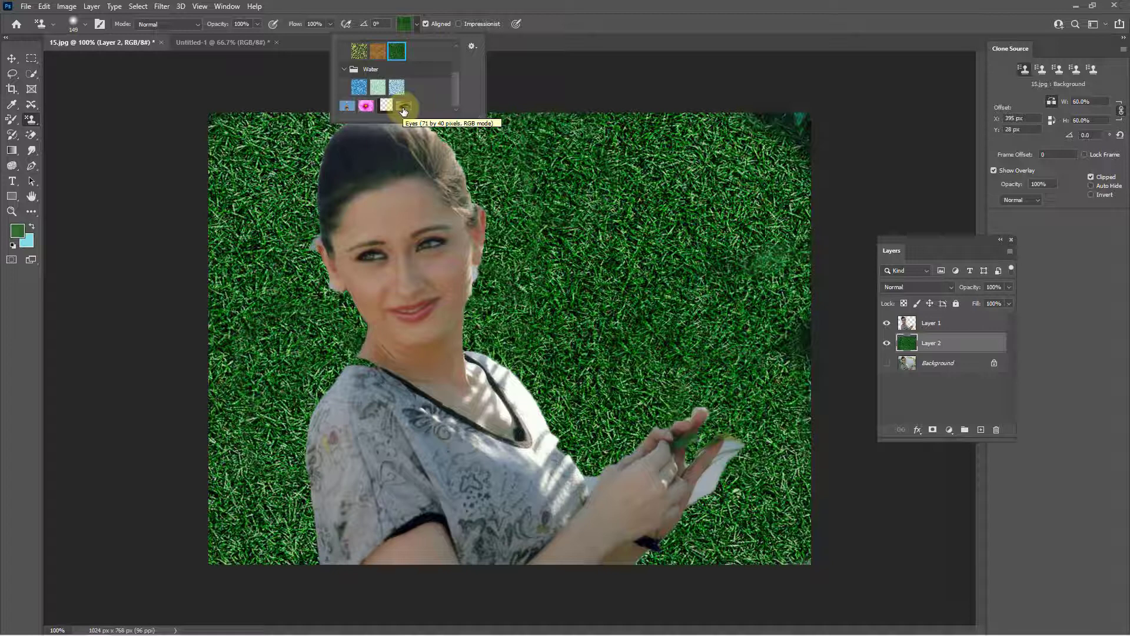
pyautogui.click(403, 106)
pyautogui.moveTo(285, 183)
pyautogui.mouseDown()
pyautogui.moveTo(369, 147)
pyautogui.moveTo(310, 133)
pyautogui.moveTo(193, 131)
pyautogui.moveTo(226, 310)
pyautogui.moveTo(128, 347)
pyautogui.moveTo(164, 572)
pyautogui.moveTo(255, 499)
pyautogui.moveTo(163, 417)
pyautogui.moveTo(187, 370)
pyautogui.moveTo(192, 413)
pyautogui.moveTo(363, 275)
pyautogui.moveTo(356, 195)
pyautogui.moveTo(338, 157)
pyautogui.moveTo(660, 284)
pyautogui.moveTo(569, 368)
pyautogui.moveTo(687, 365)
pyautogui.moveTo(604, 410)
pyautogui.moveTo(694, 447)
pyautogui.moveTo(643, 504)
pyautogui.moveTo(792, 516)
pyautogui.moveTo(749, 573)
pyautogui.moveTo(794, 526)
pyautogui.moveTo(809, 373)
pyautogui.moveTo(808, 289)
pyautogui.moveTo(760, 203)
pyautogui.moveTo(649, 193)
pyautogui.moveTo(555, 233)
pyautogui.moveTo(571, 199)
pyautogui.moveTo(703, 216)
pyautogui.mouseUp()
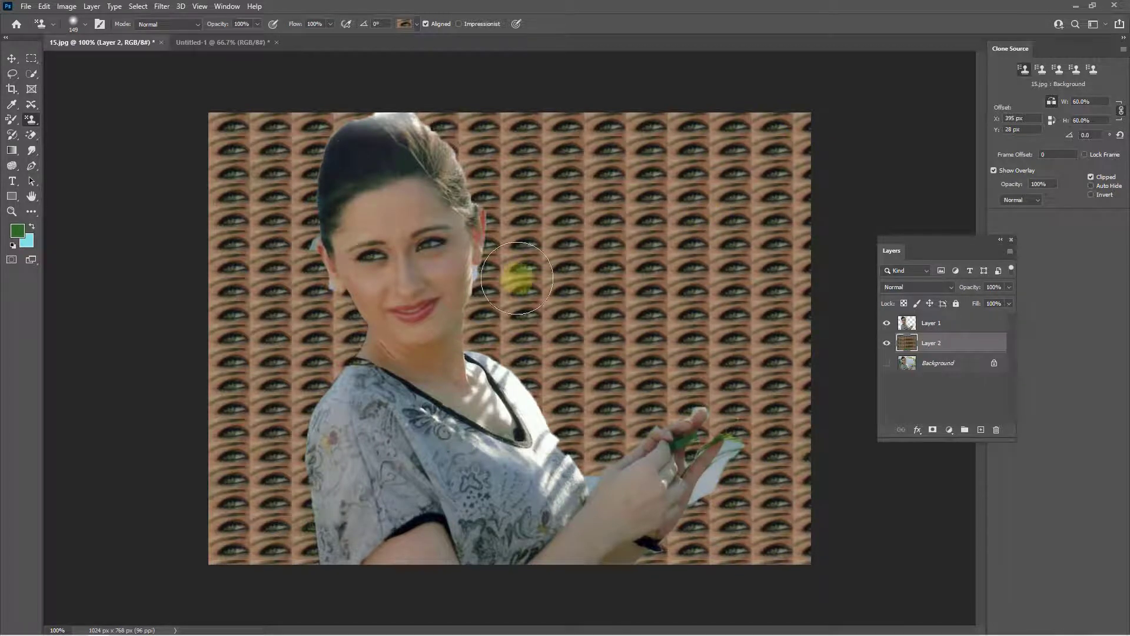
# Append the default patterns to the pattern presets
pyautogui.click(418, 25)
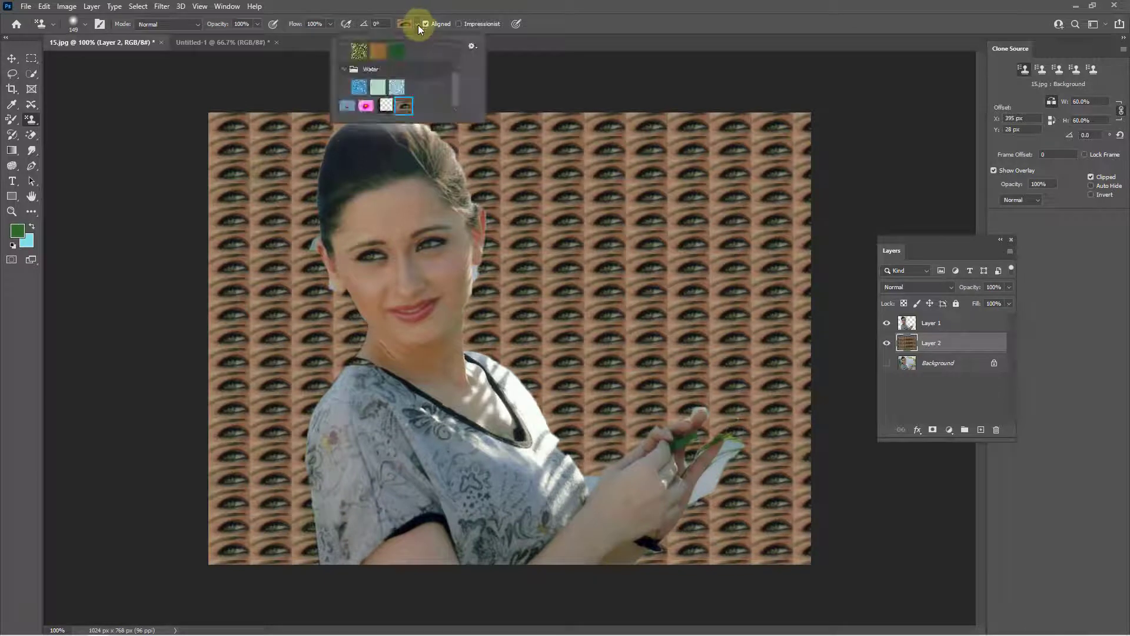
pyautogui.scroll(2, 457, 87)
pyautogui.click(473, 46)
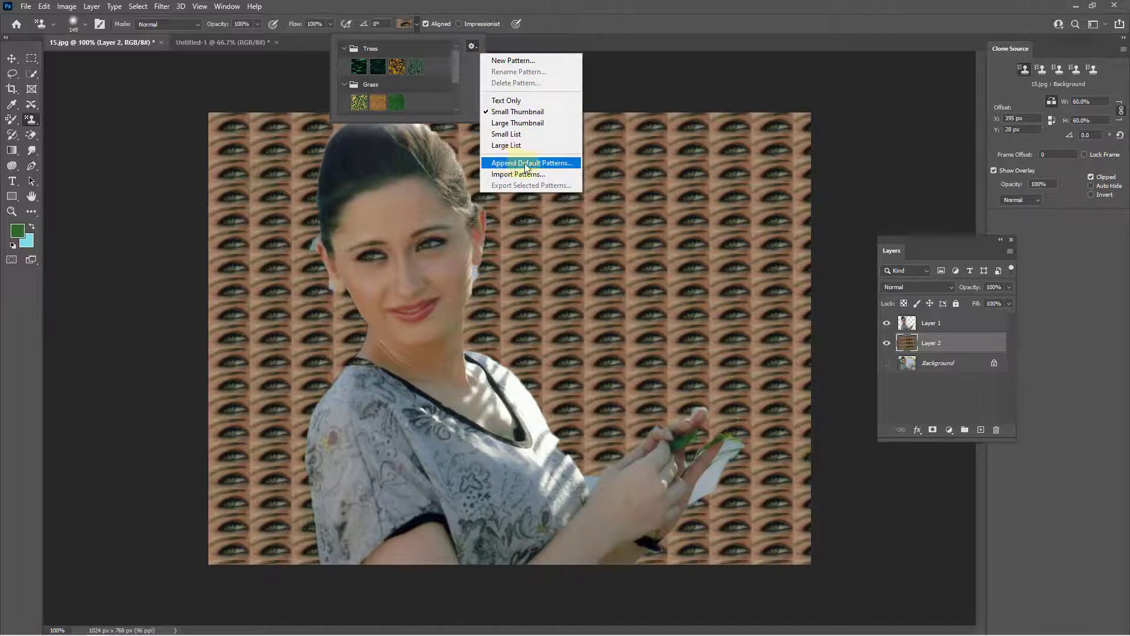
pyautogui.click(551, 163)
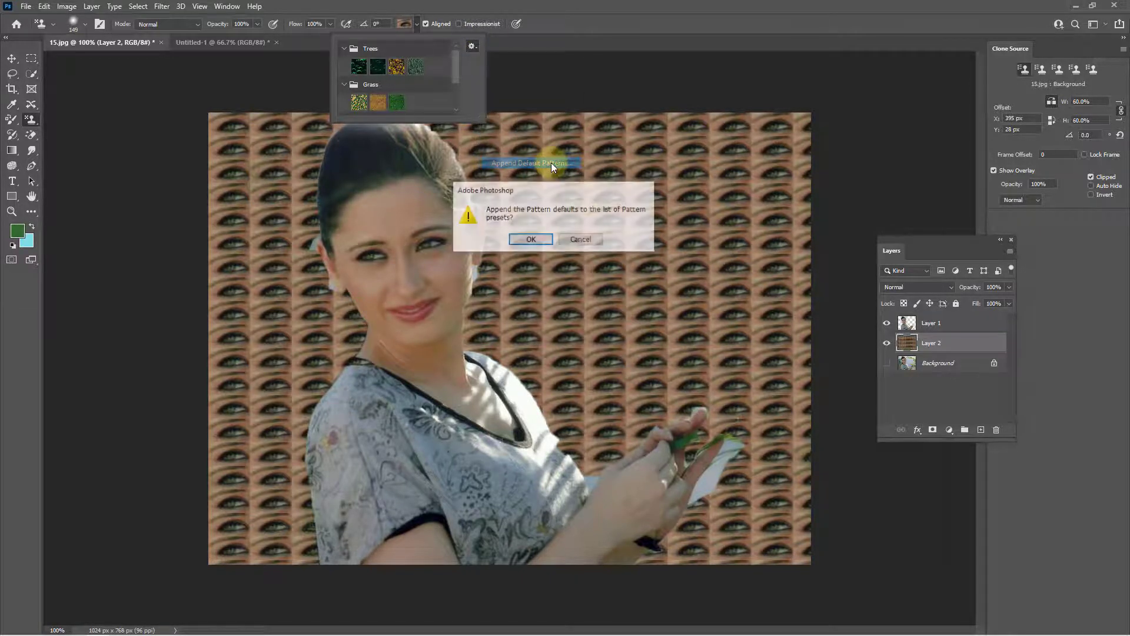
pyautogui.click(538, 235)
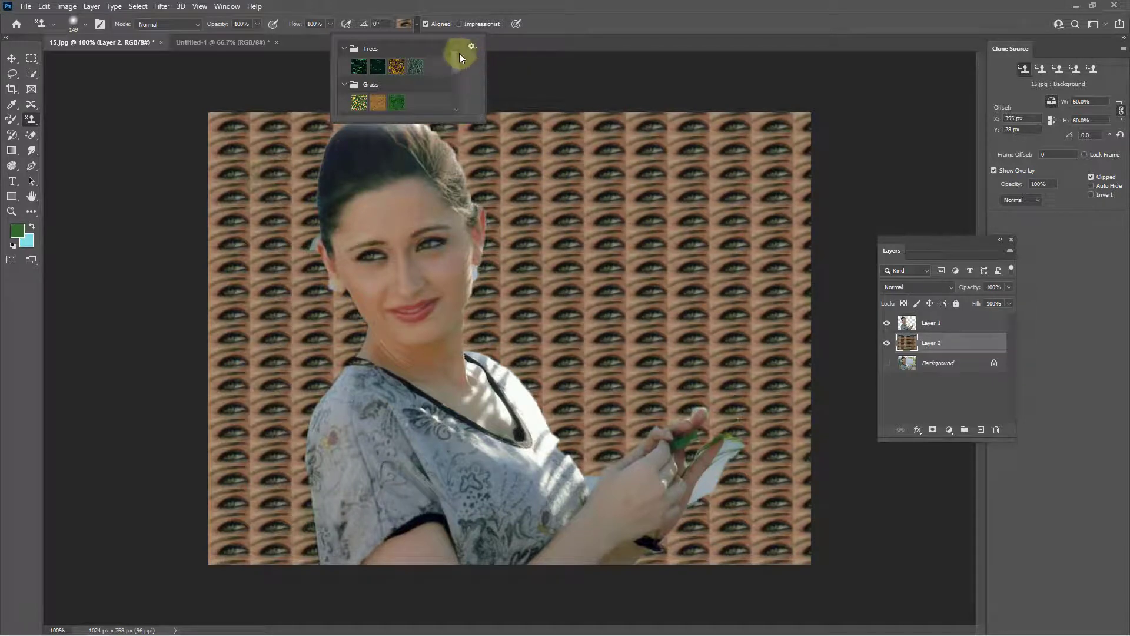
# Choose the Grass pattern with yellow leaves from the appended groups and paint it over most of the eye background
pyautogui.moveTo(458, 59); pyautogui.dragTo(457, 95)
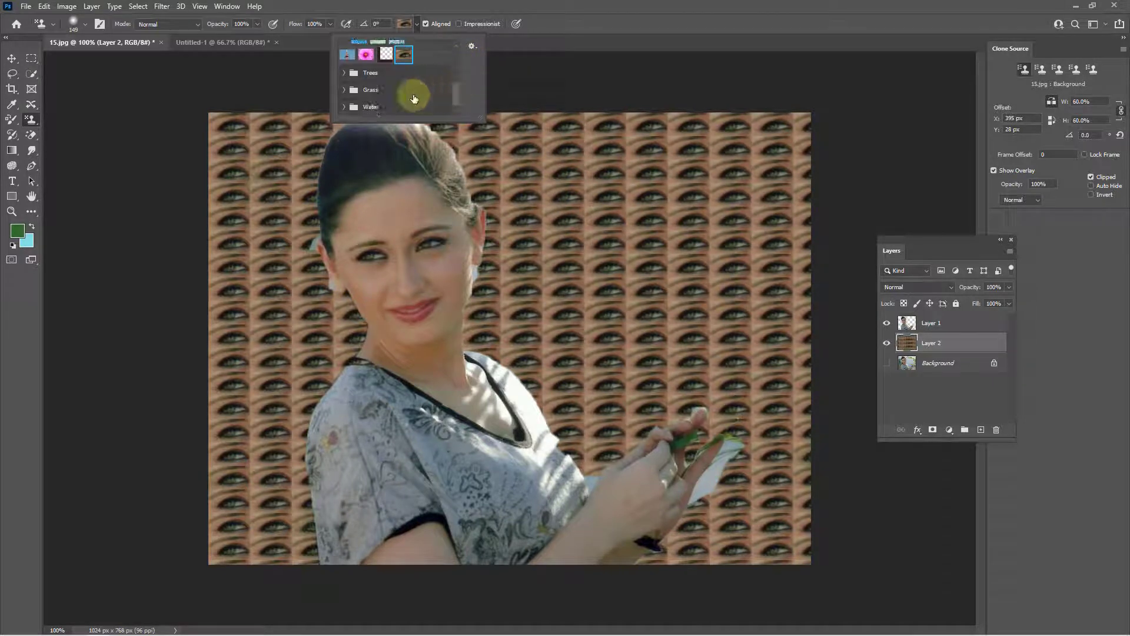
pyautogui.click(344, 89)
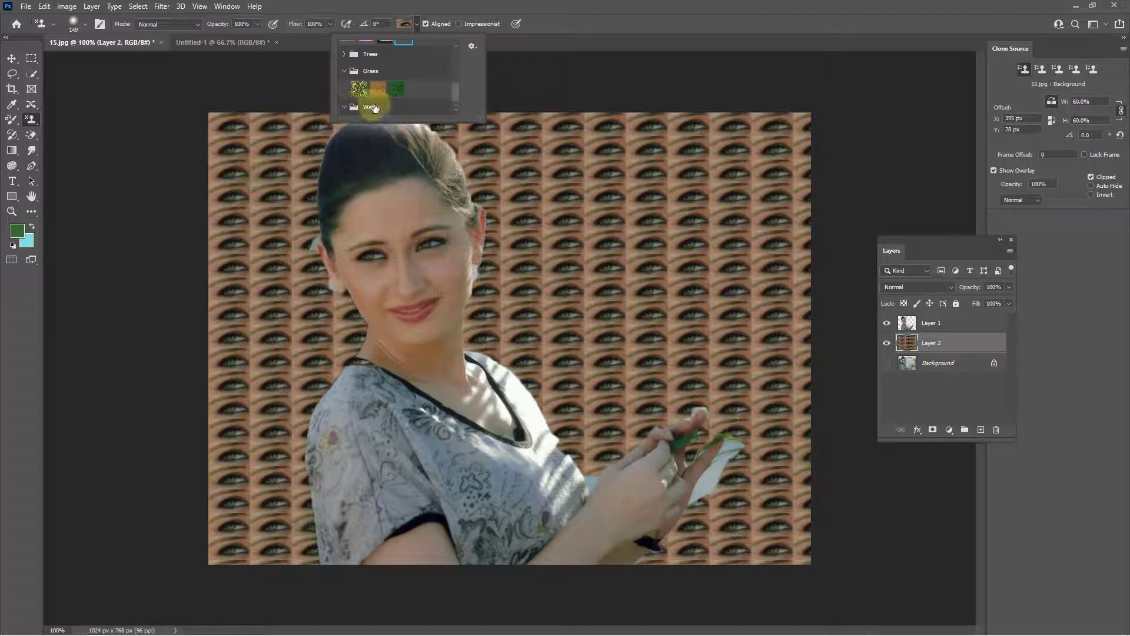
pyautogui.scroll(2, 373, 108)
pyautogui.click(345, 92)
pyautogui.scroll(-3, 389, 95)
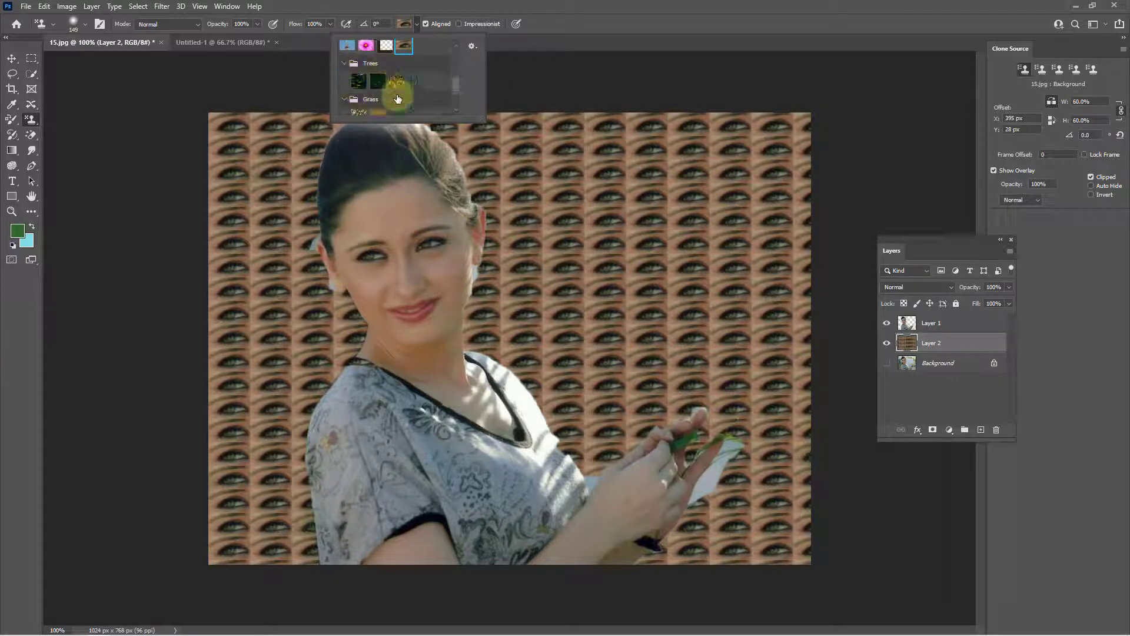
pyautogui.click(372, 96)
pyautogui.moveTo(599, 197)
pyautogui.mouseDown()
pyautogui.moveTo(848, 178)
pyautogui.moveTo(630, 184)
pyautogui.moveTo(381, 146)
pyautogui.moveTo(220, 420)
pyautogui.moveTo(294, 529)
pyautogui.moveTo(735, 530)
pyautogui.moveTo(765, 282)
pyautogui.moveTo(659, 294)
pyautogui.mouseUp()
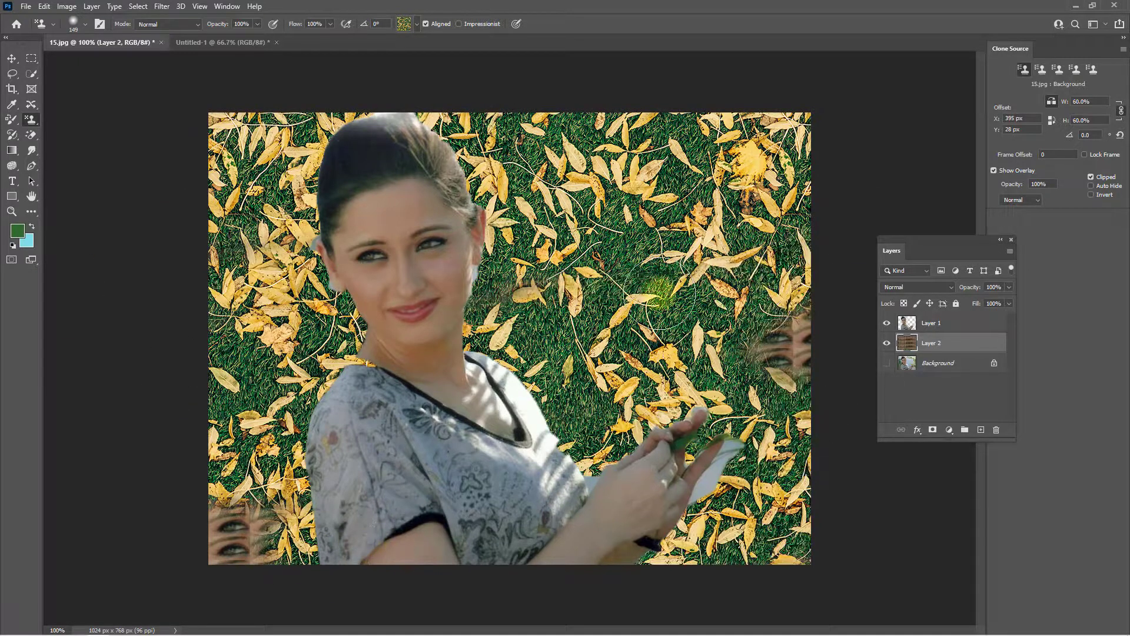
pyautogui.rightClick(31, 119)
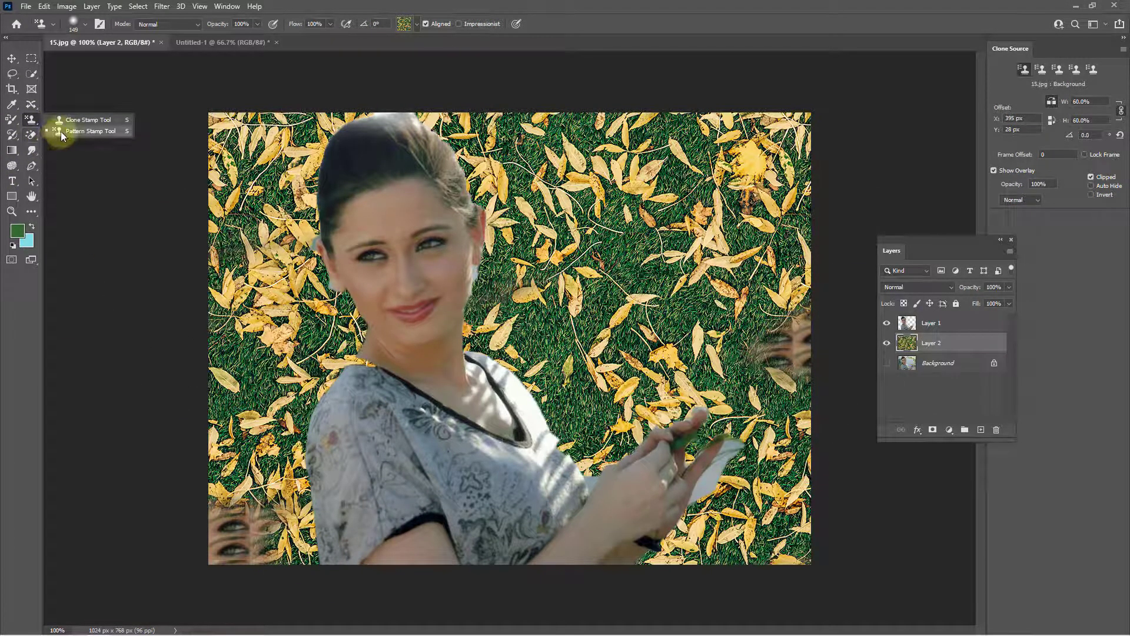